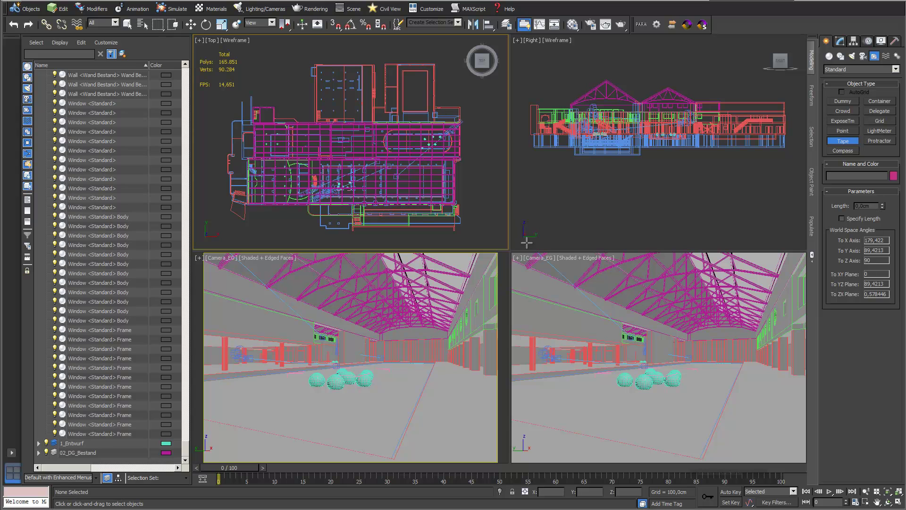
- Enlarge the Top plan view and tape-measure the hall's length, then discard the tape measure
left_click_drag(502, 253, 406, 168)
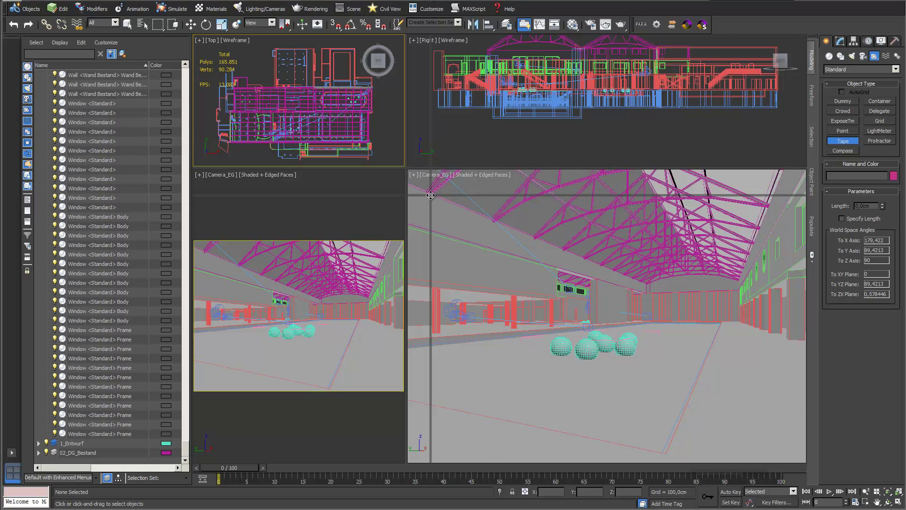
left_click_drag(402, 168, 605, 325)
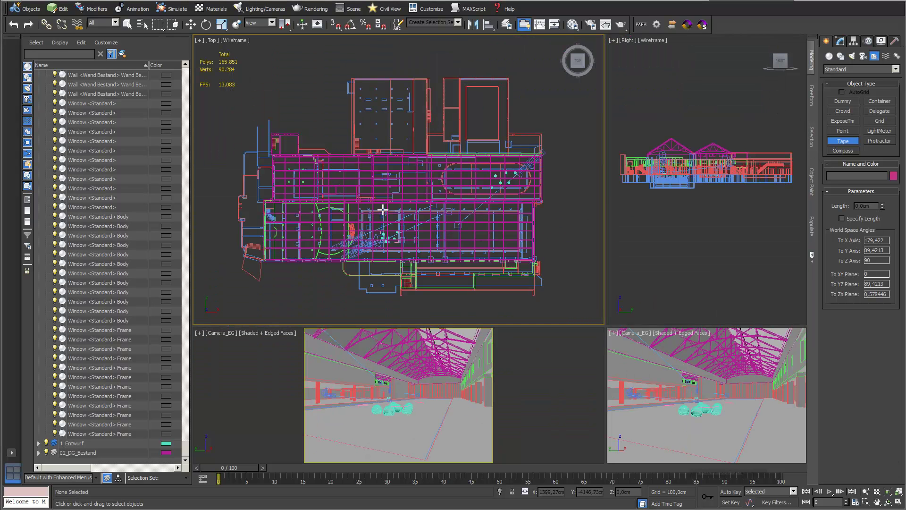
left_click_drag(238, 204, 539, 205)
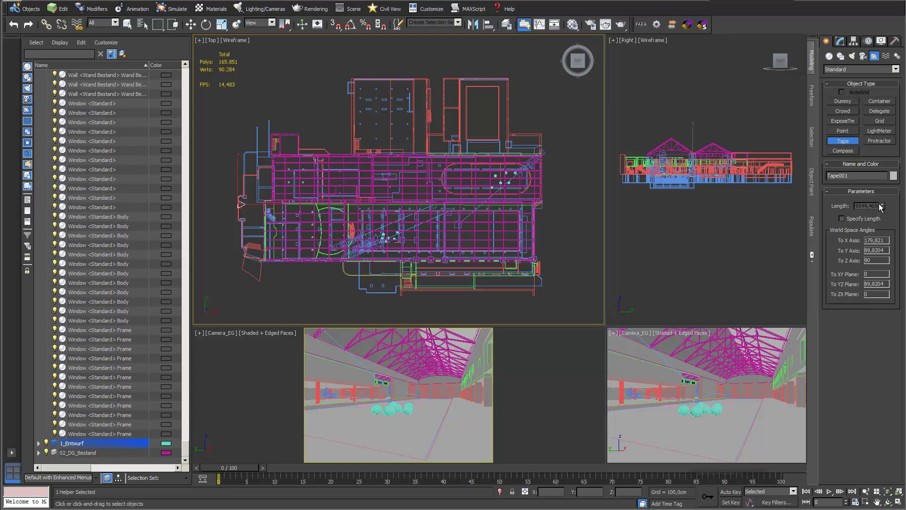
key("ctrl+z")
left_click(427, 8)
mouse_move(434, 25)
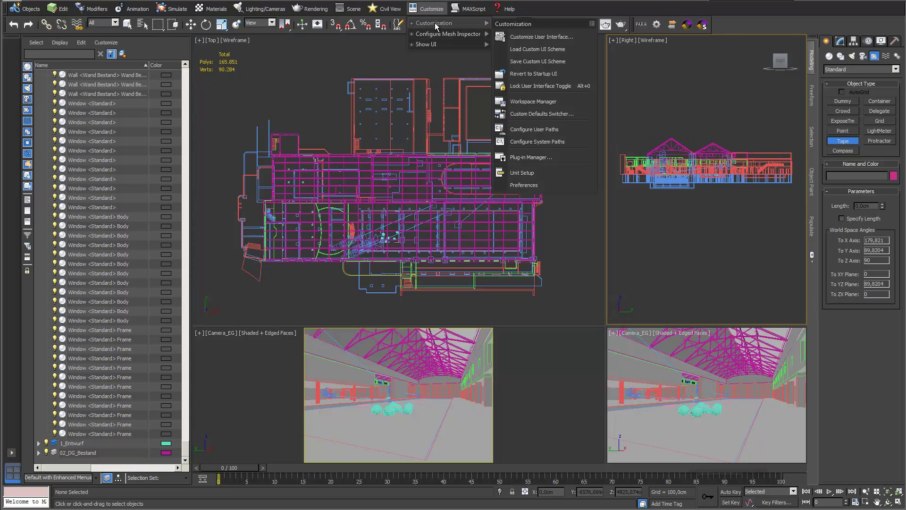
left_click(536, 175)
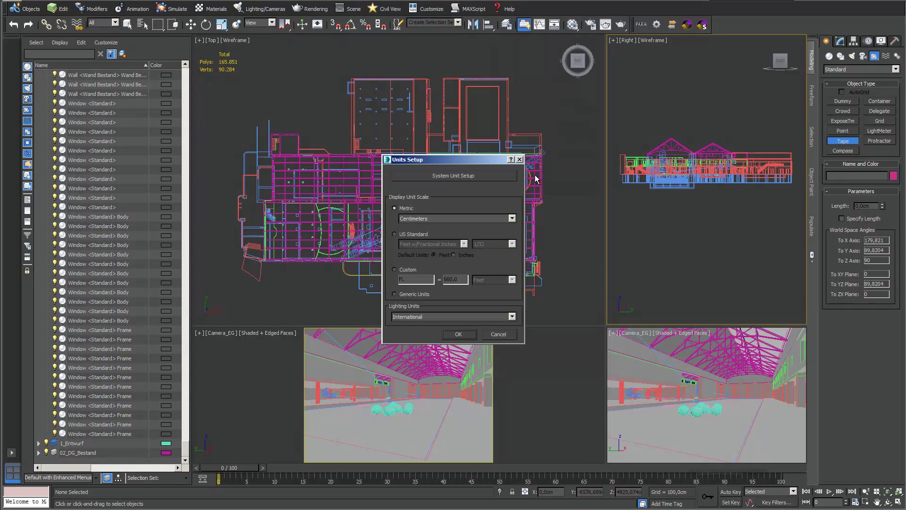
left_click(443, 175)
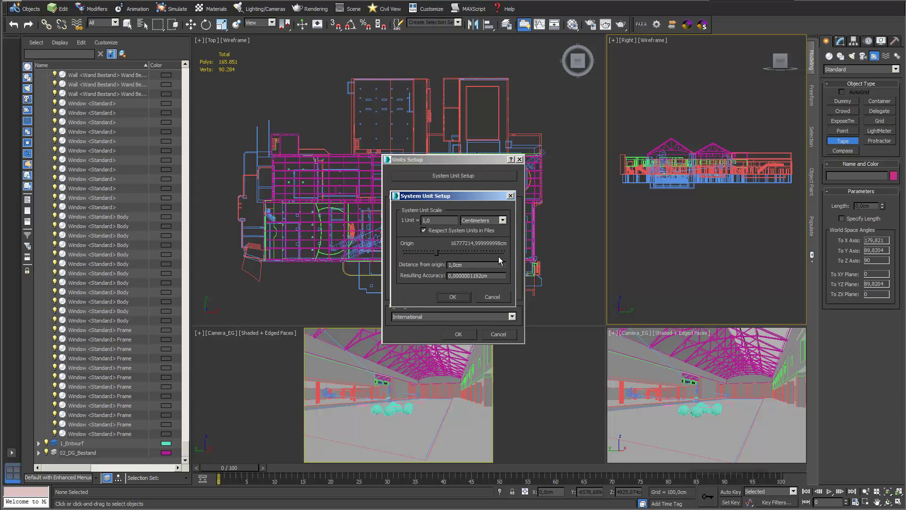
left_click(453, 297)
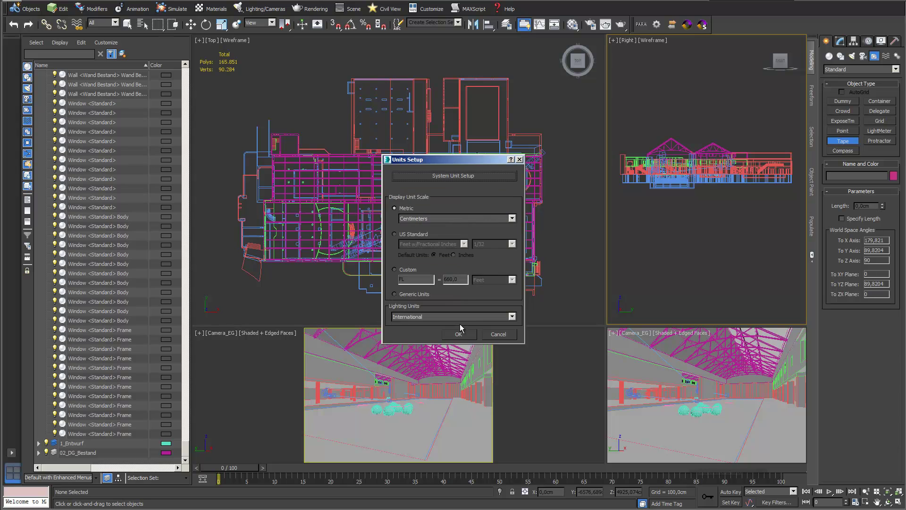
left_click(462, 332)
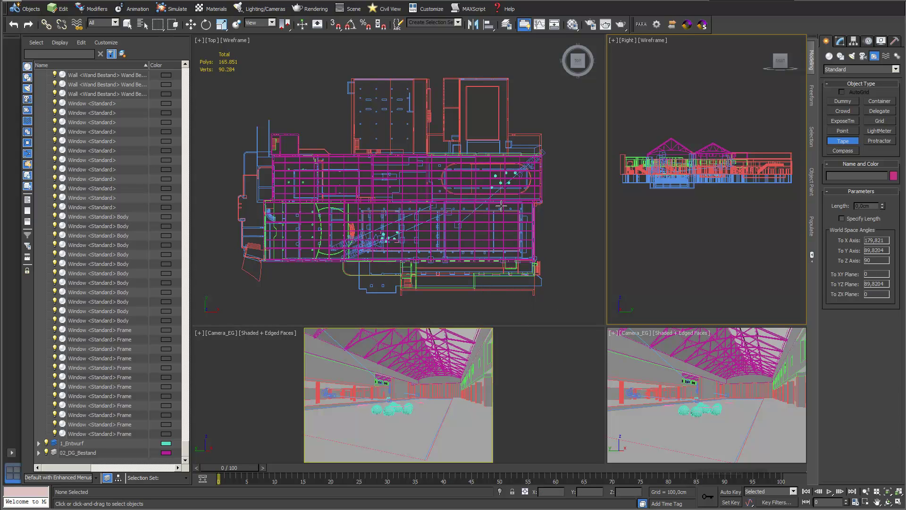
- Load 1DE_standard_mentalray_renderpresets_2014.rps into Render Setup with categories Effects through Global Illumination
middle_click_drag(377, 153, 350, 133)
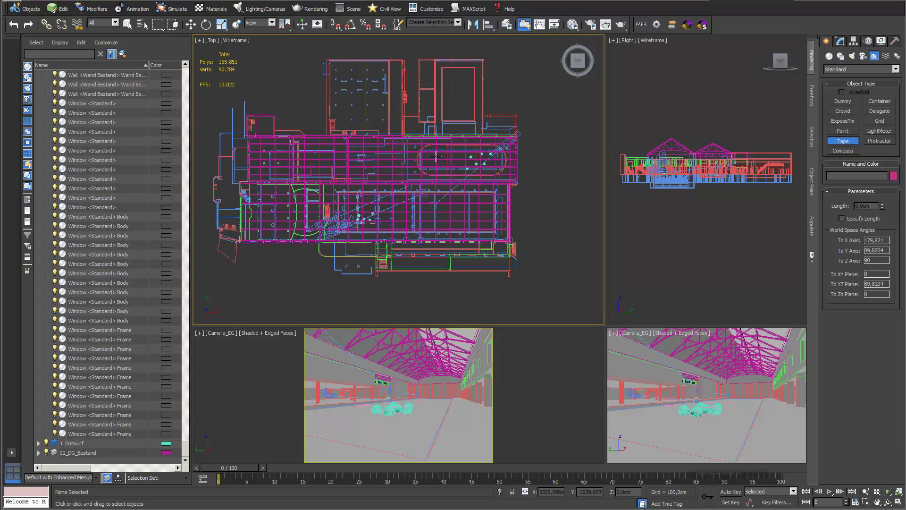
left_click(589, 26)
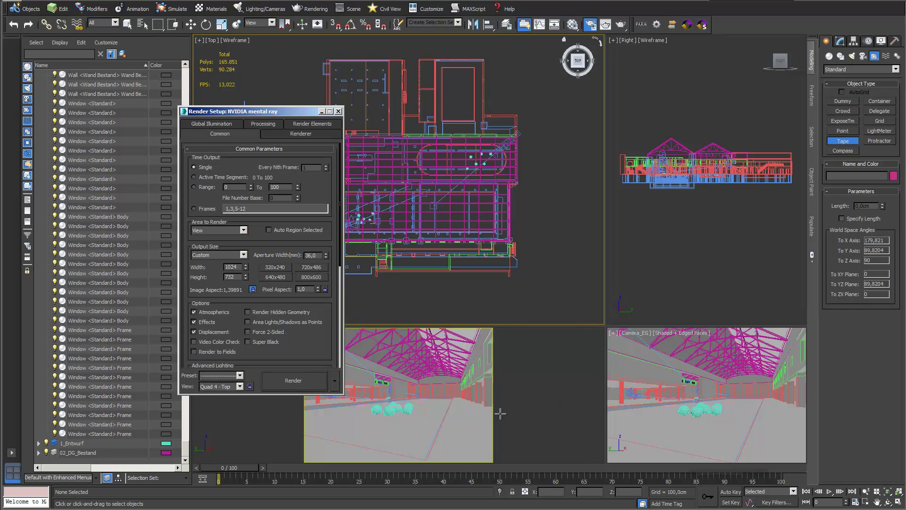
left_click(239, 376)
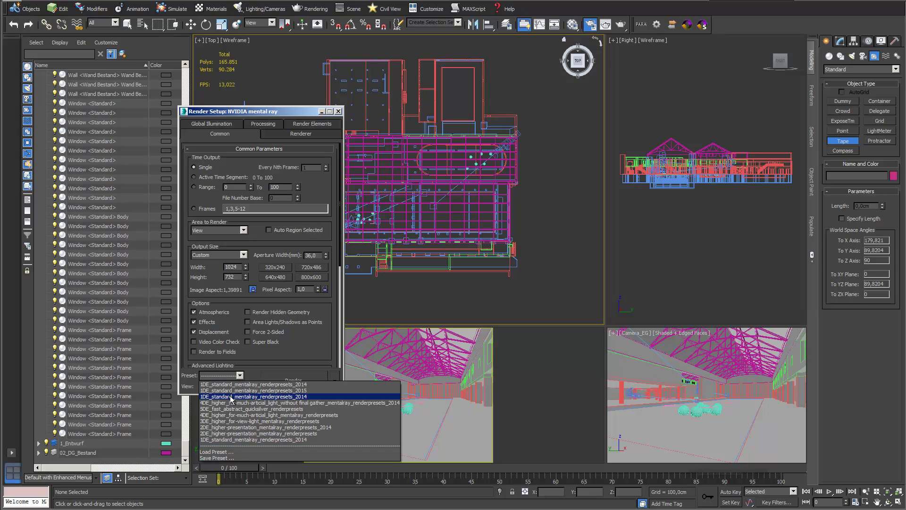
left_click(224, 452)
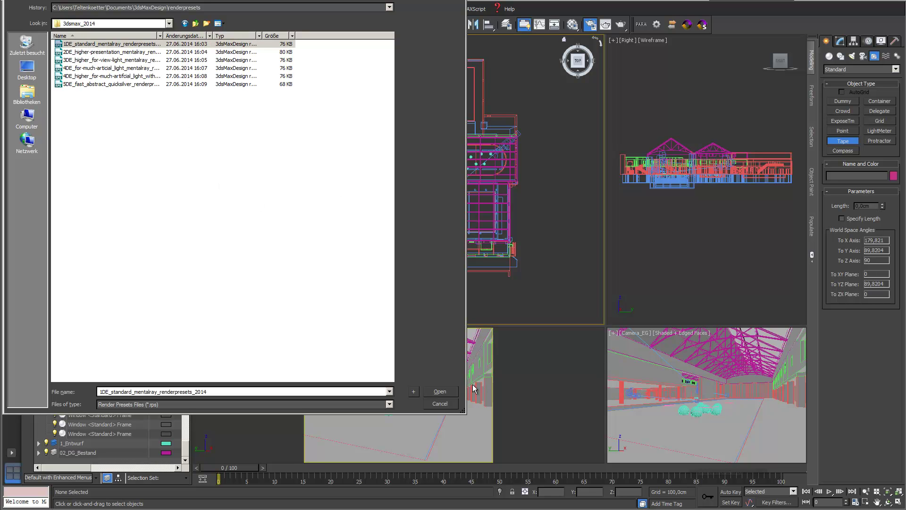
left_click(440, 391)
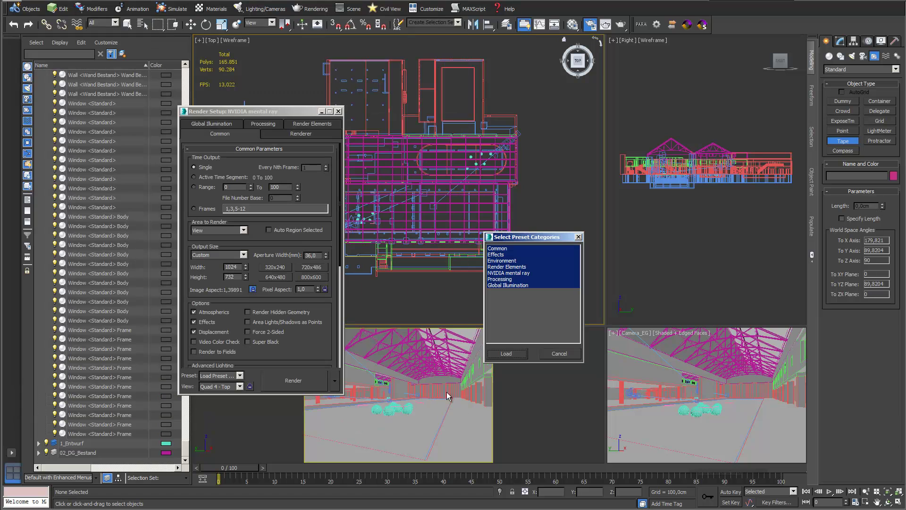
left_click(501, 255)
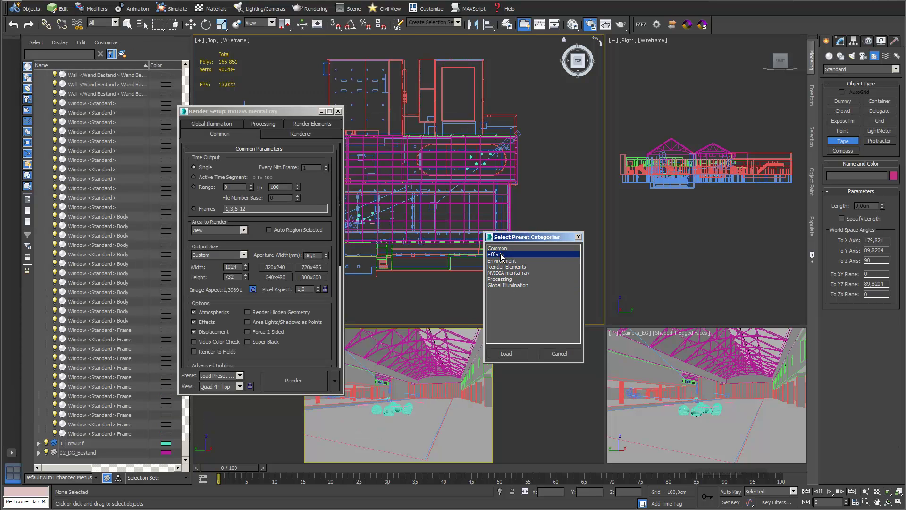
left_click(504, 285, "shift")
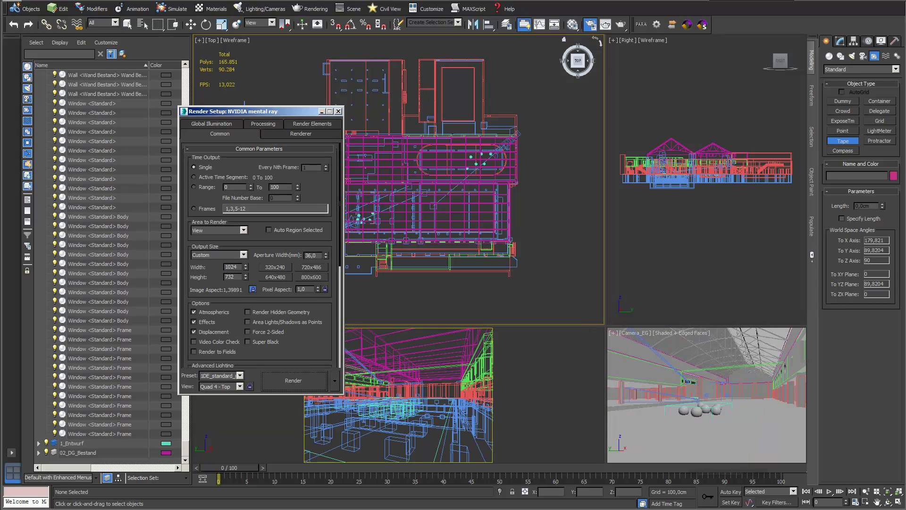
- Start a Daylight system, declining the suggested EV 15 exposure control change
left_click_drag(285, 112, 383, 314)
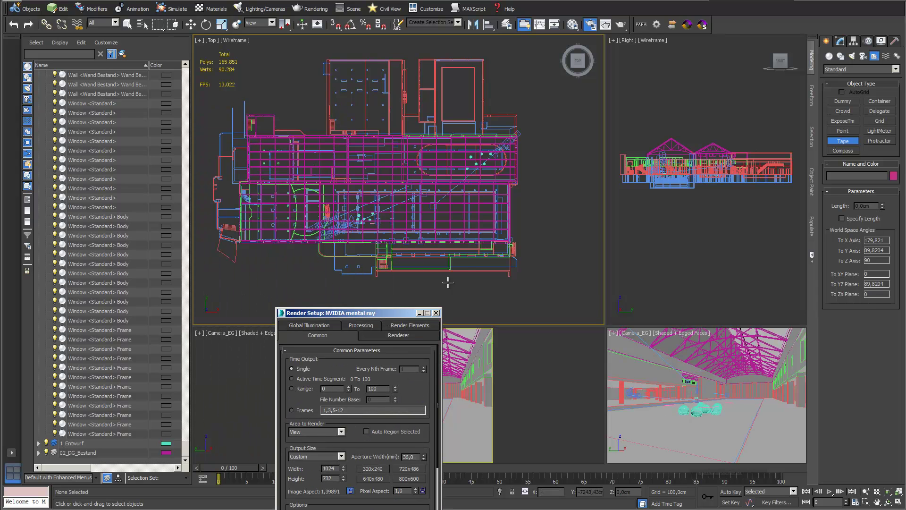
scroll(444, 283, "down", 2)
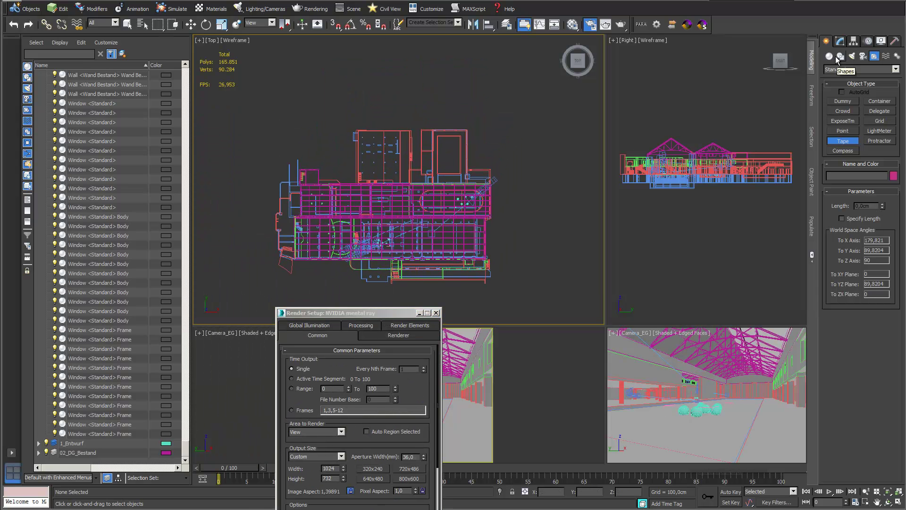
left_click(898, 57)
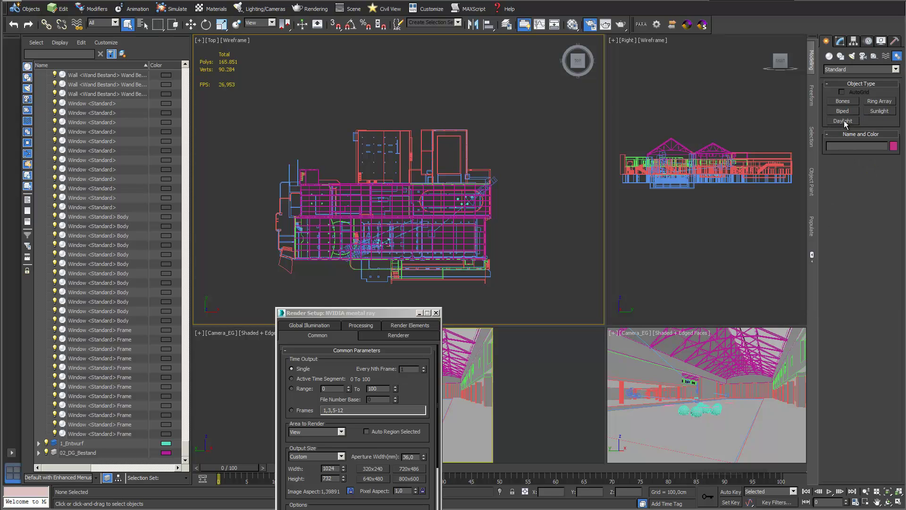
left_click(843, 120)
left_click_drag(525, 202, 753, 128)
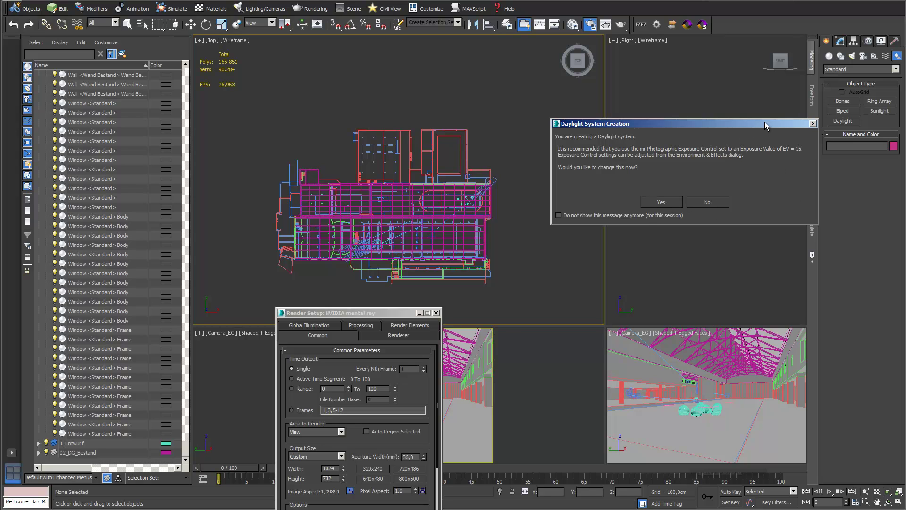
left_click_drag(765, 125, 722, 103)
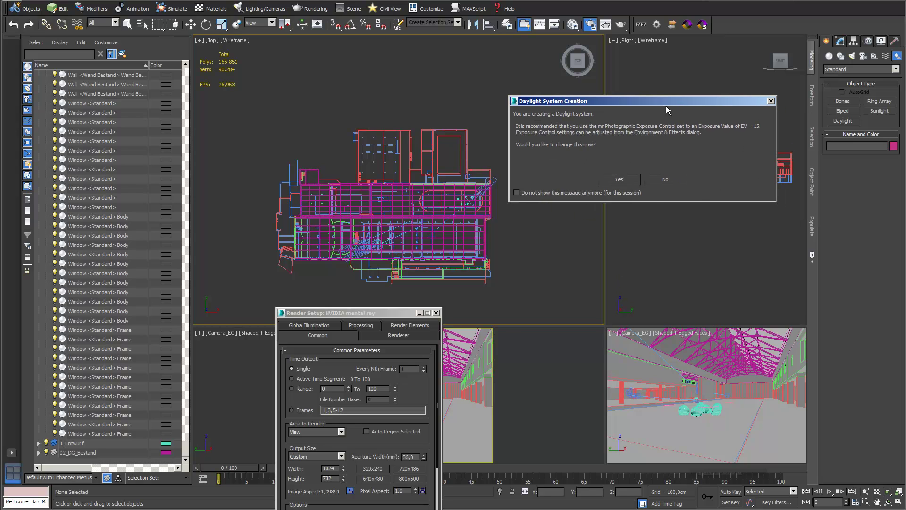
left_click(664, 180)
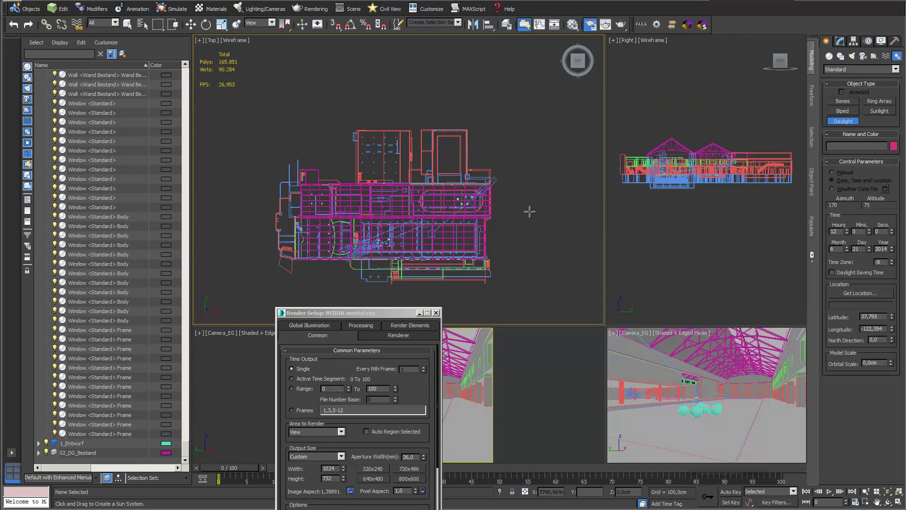
- Place the daylight compass rose and sun beside the hall plan in the Top view
left_click_drag(562, 215, 564, 212)
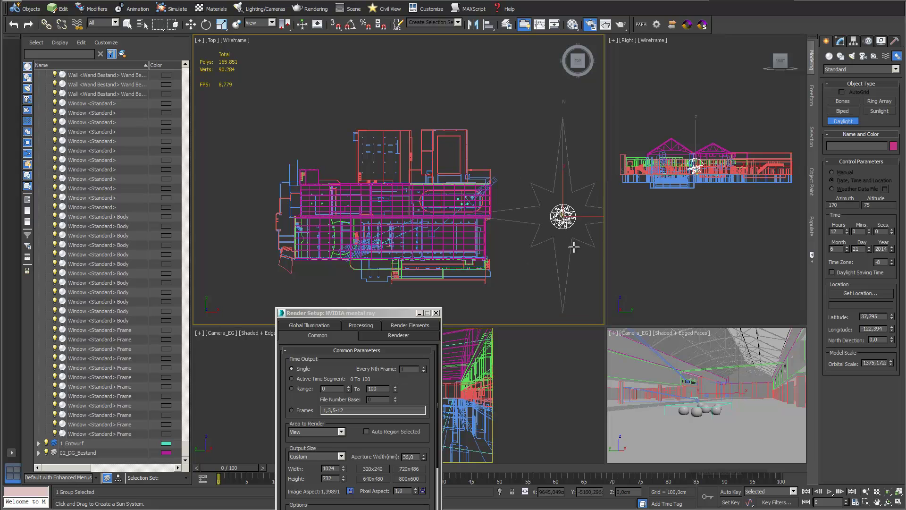
left_click(597, 343)
left_click(502, 197)
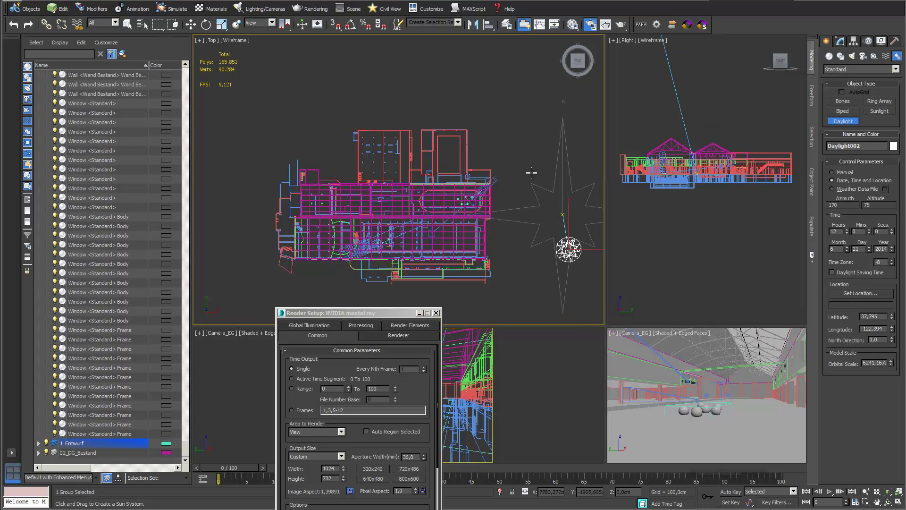
middle_click_drag(531, 174, 453, 143)
- Shrink the daylight compass rose radius to 27,081
left_click(191, 25)
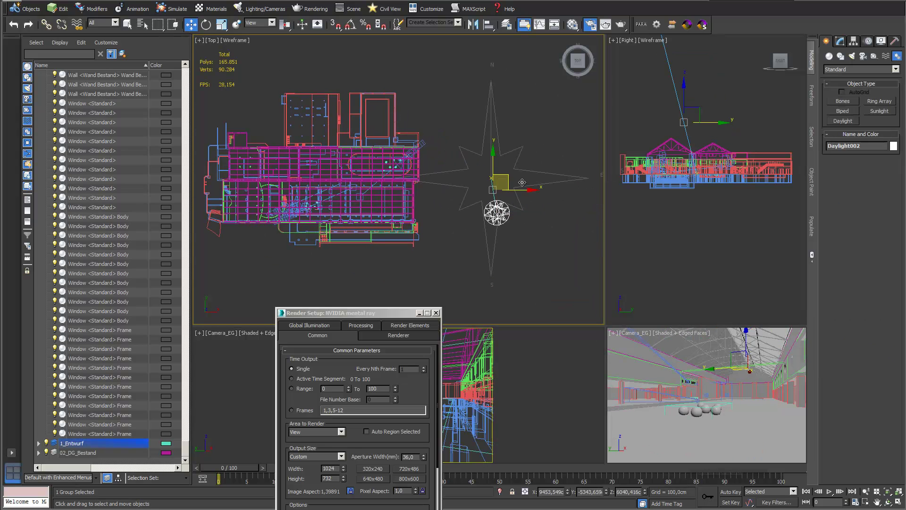
left_click(510, 149)
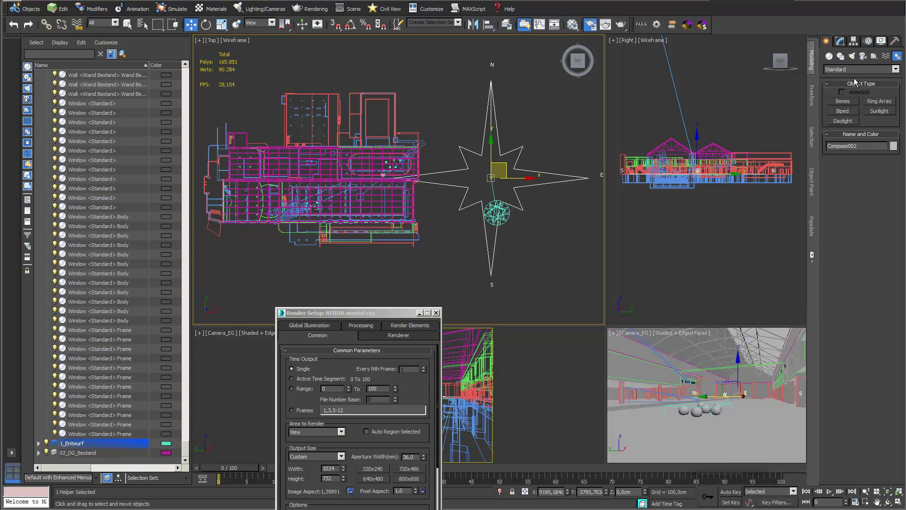
left_click(840, 41)
left_click_drag(878, 255, 880, 284)
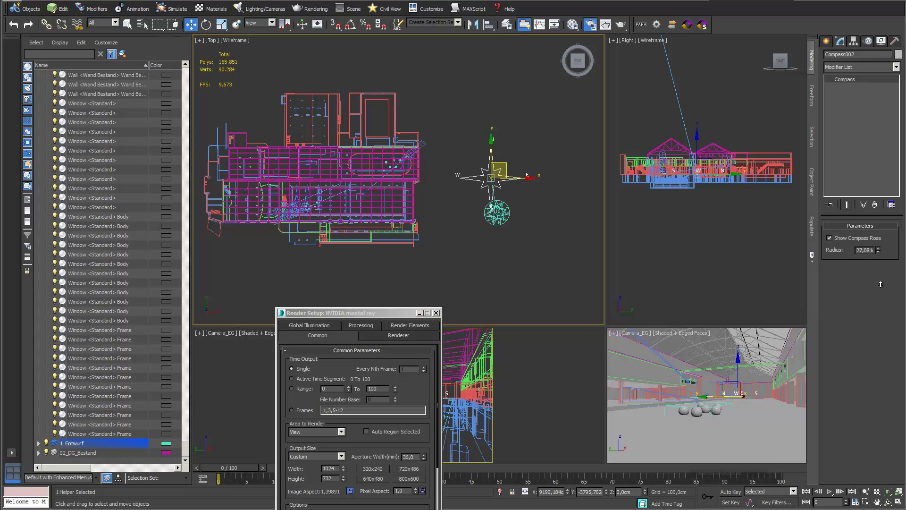
scroll(682, 227, "down", 2)
- Move the compass and daylight further right of the plan, then select the daylight sun
left_click_drag(587, 254, 472, 135)
left_click_drag(503, 174, 545, 177)
scroll(723, 164, "down", 2)
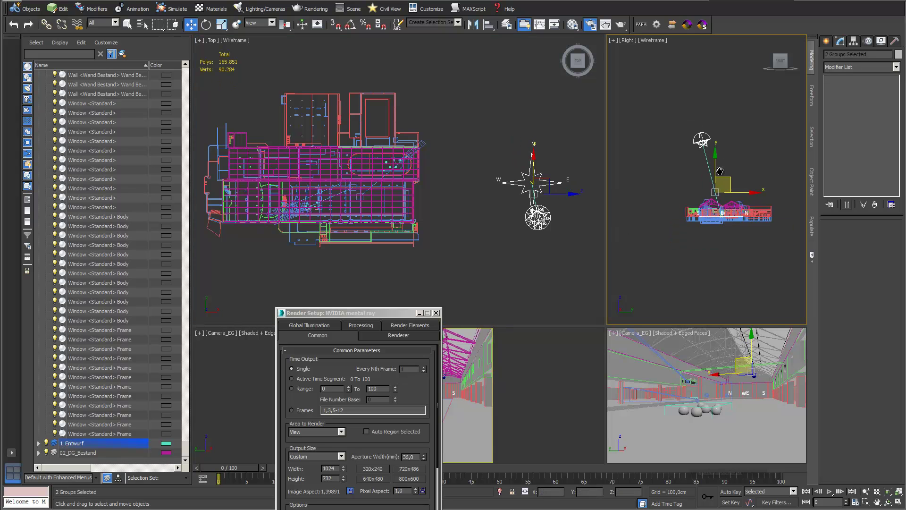
scroll(723, 163, "up", 2)
left_click(723, 138)
left_click(688, 138)
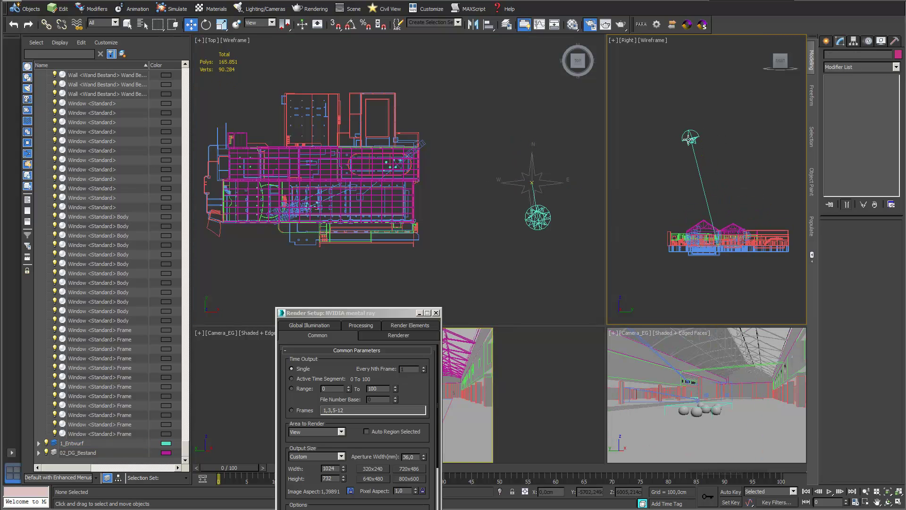
- Set the daylight location to Frankfurt, Germany from the Europe map
left_click(867, 41)
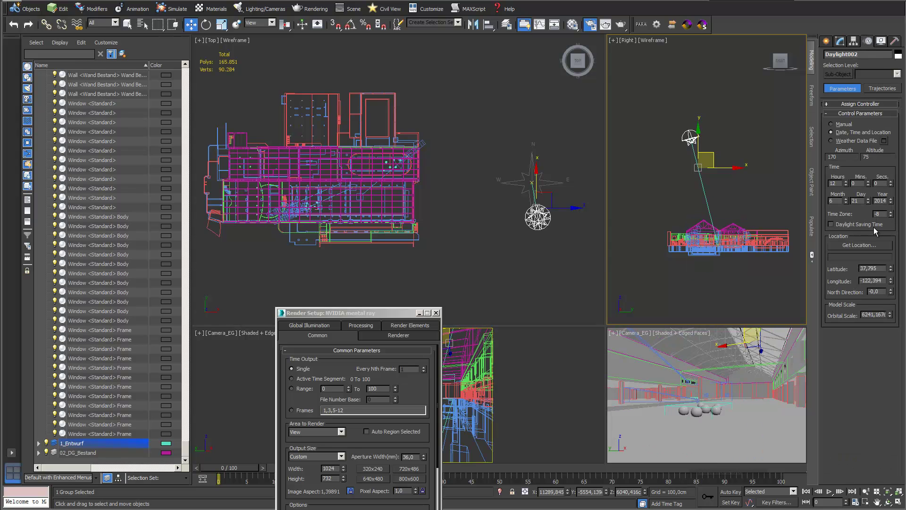
left_click(871, 246)
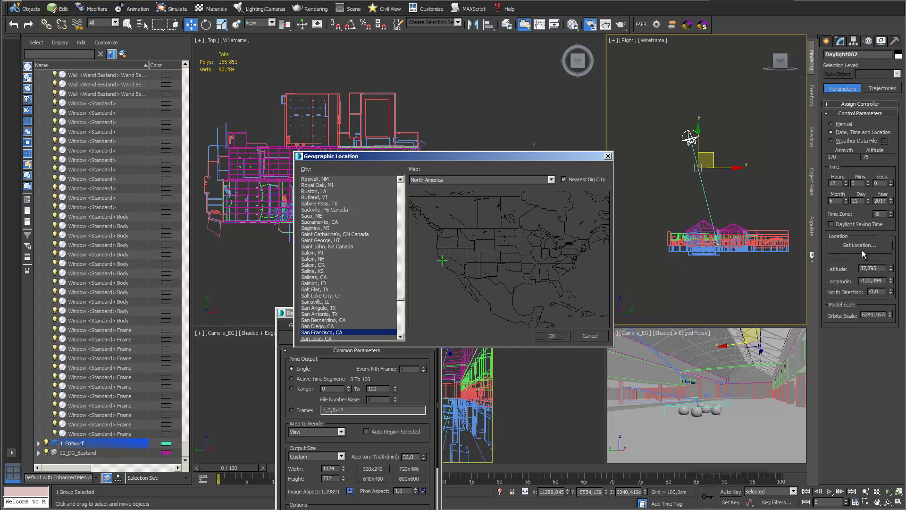
left_click(550, 179)
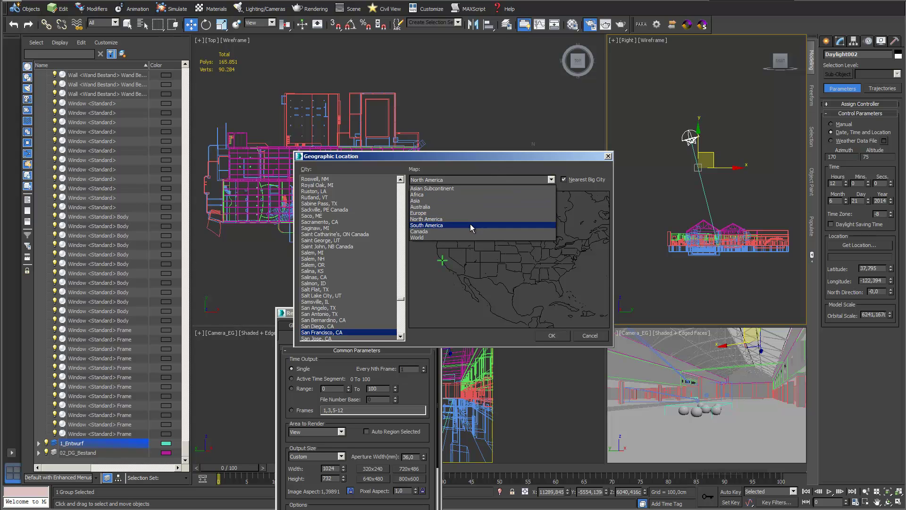
left_click(460, 212)
scroll(377, 253, "down", 3)
left_click(332, 290)
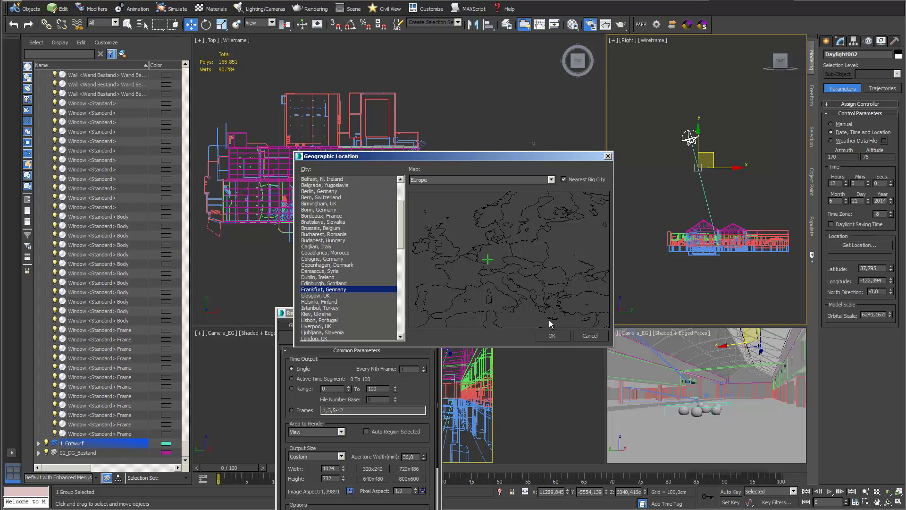
left_click(552, 336)
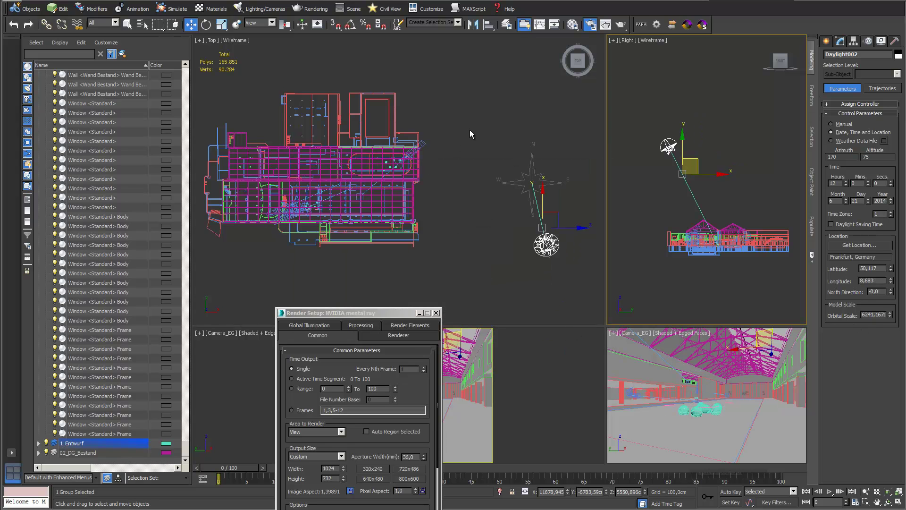
- Turn north direction to 85, adjust orbital scale, and set the sun hour to 17
scroll(470, 132, "down", 4)
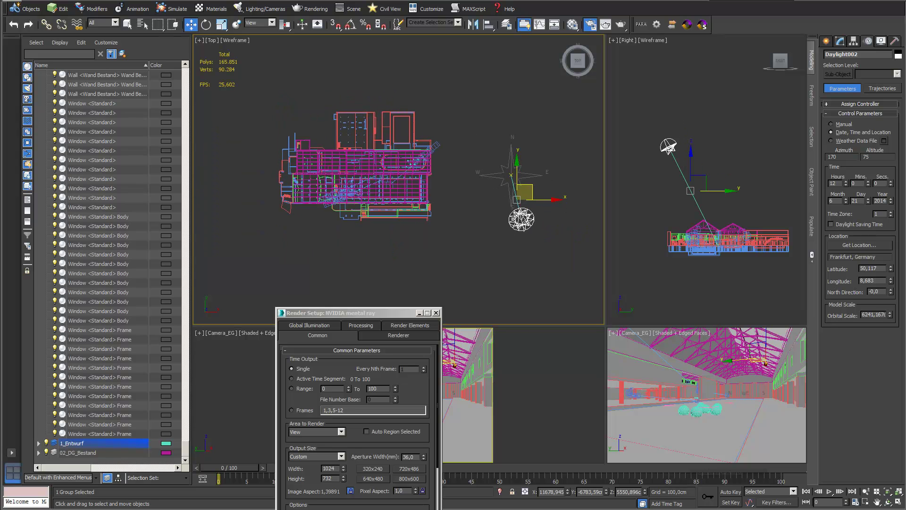
left_click_drag(891, 292, 891, 249)
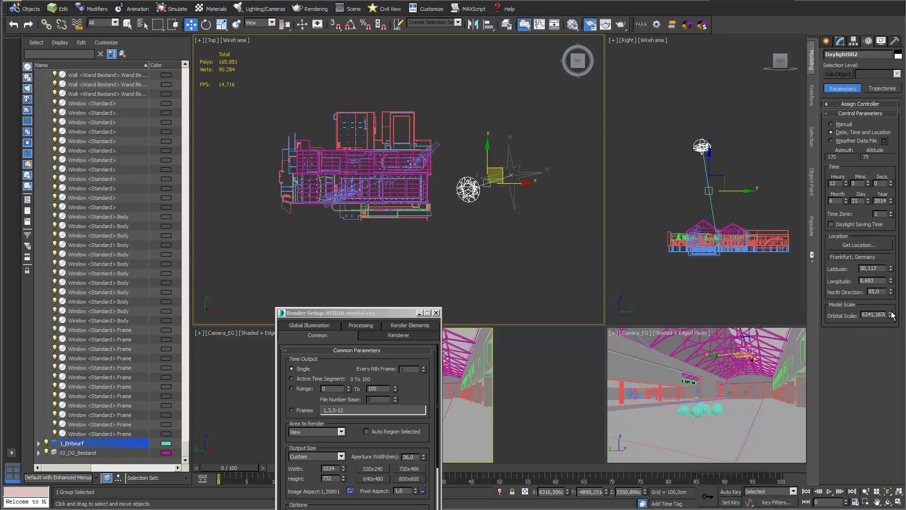
mouse_move(891, 315)
left_mouse_down()
mouse_move(898, 328)
mouse_move(896, 317)
left_mouse_up()
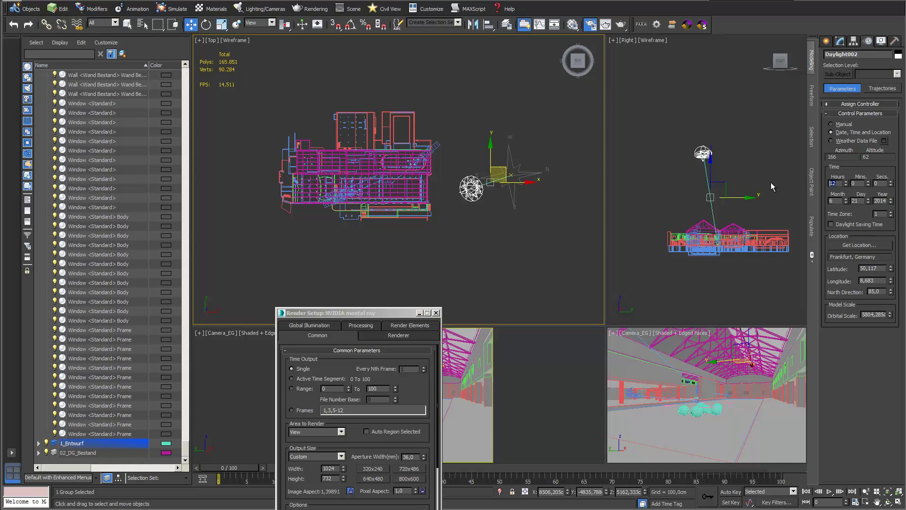
type("17")
key("Return")
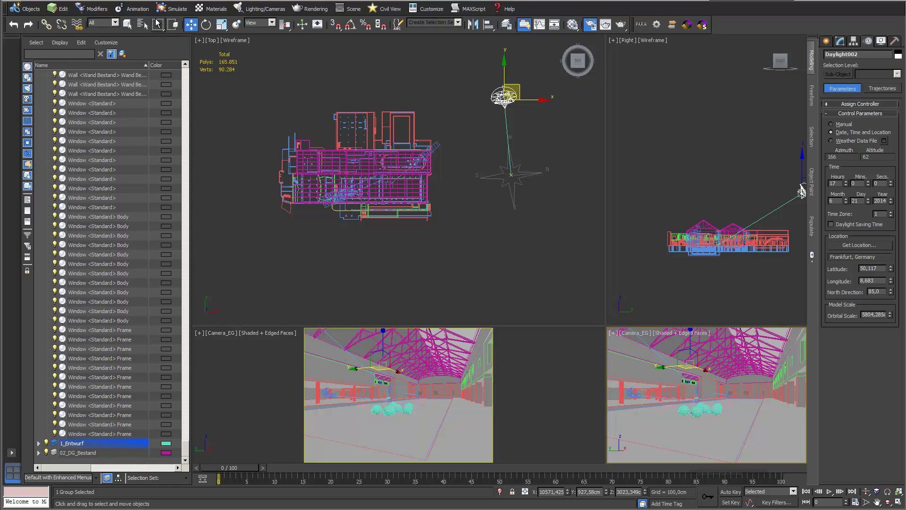
- Restrict the selection filter to Geometry and select all scene geometry
left_click(115, 23)
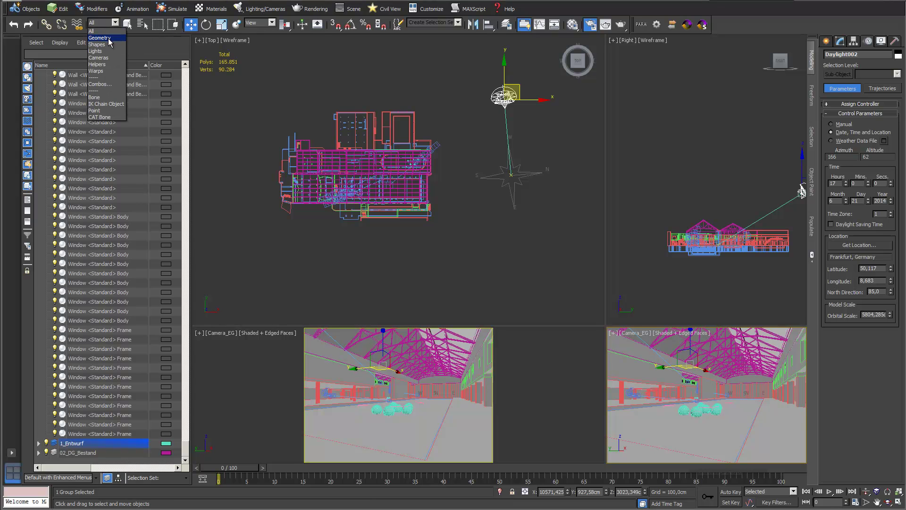
left_click(110, 38)
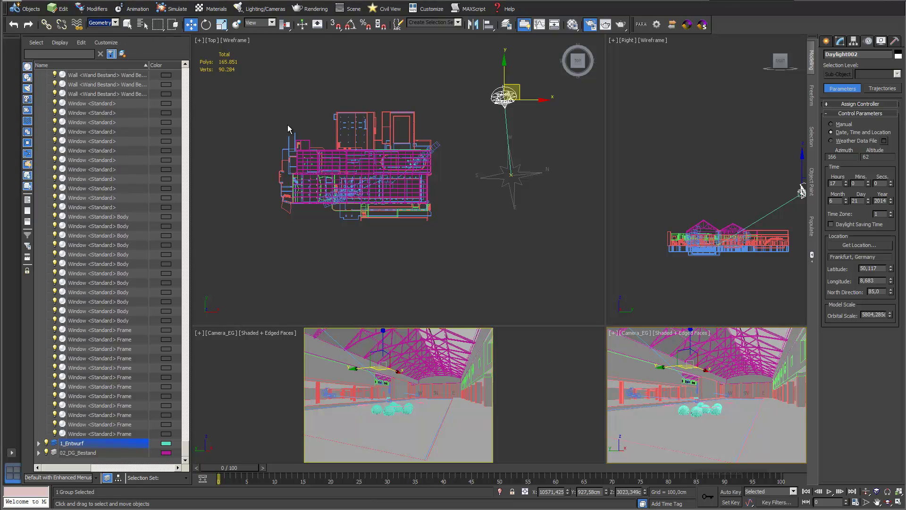
left_click(448, 239)
key("ctrl+a")
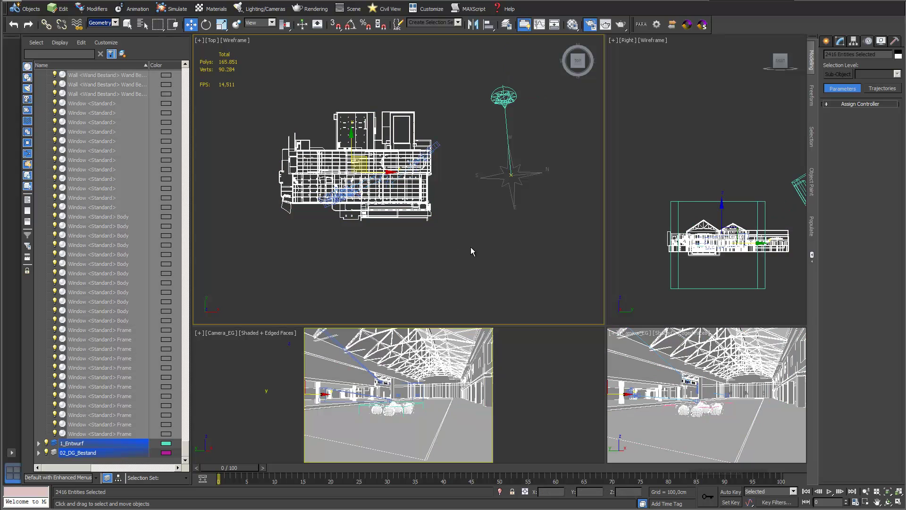
- Load the Wall Paint Matte Cool White material into the first slot, slightly darkening its colour
left_click(573, 26)
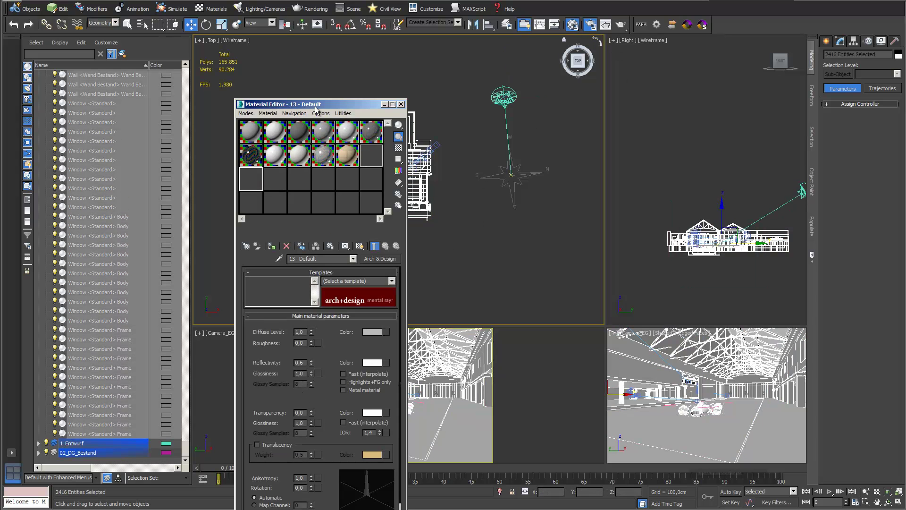
left_click_drag(316, 100, 306, 53)
left_click(240, 84)
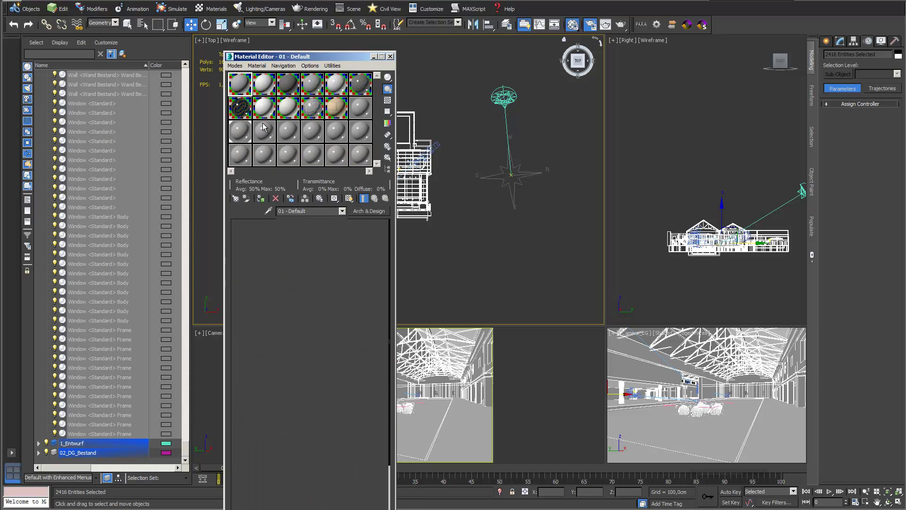
left_click(235, 199)
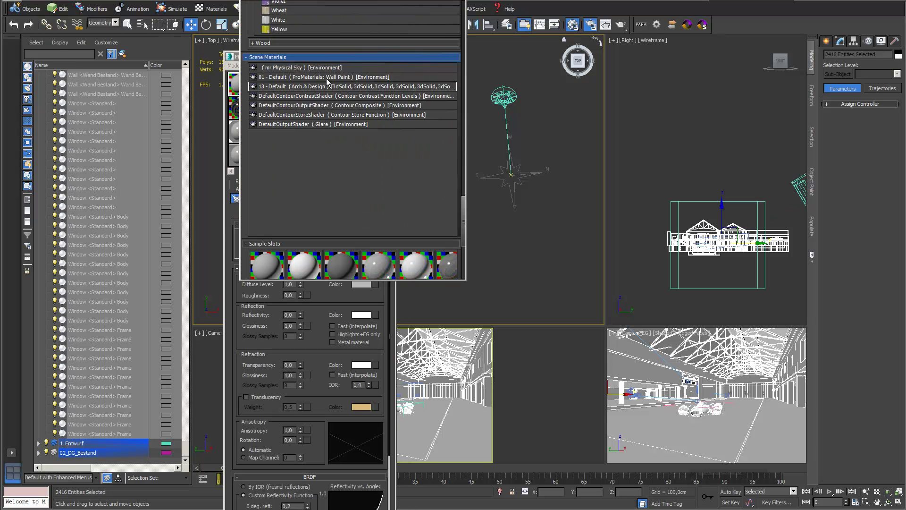
mouse_move(462, 216)
left_mouse_down()
mouse_move(457, 69)
mouse_move(470, 161)
left_mouse_up()
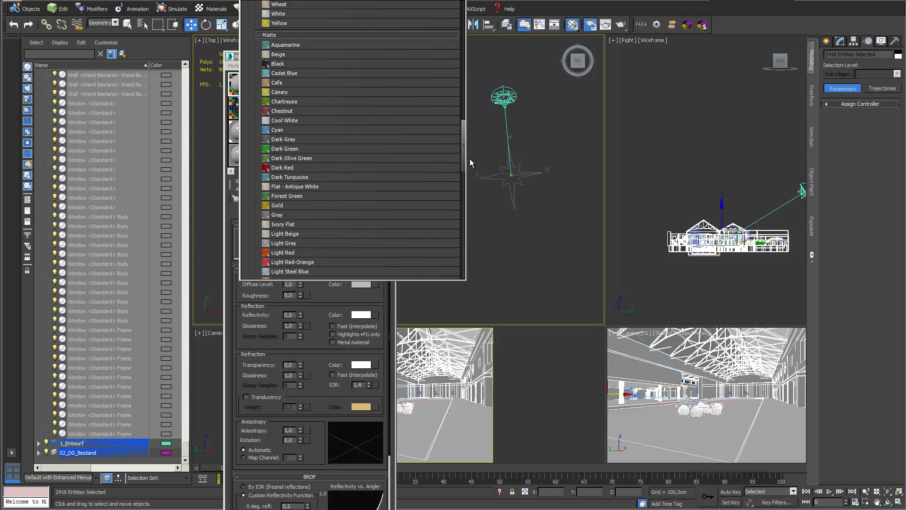
left_click(281, 120)
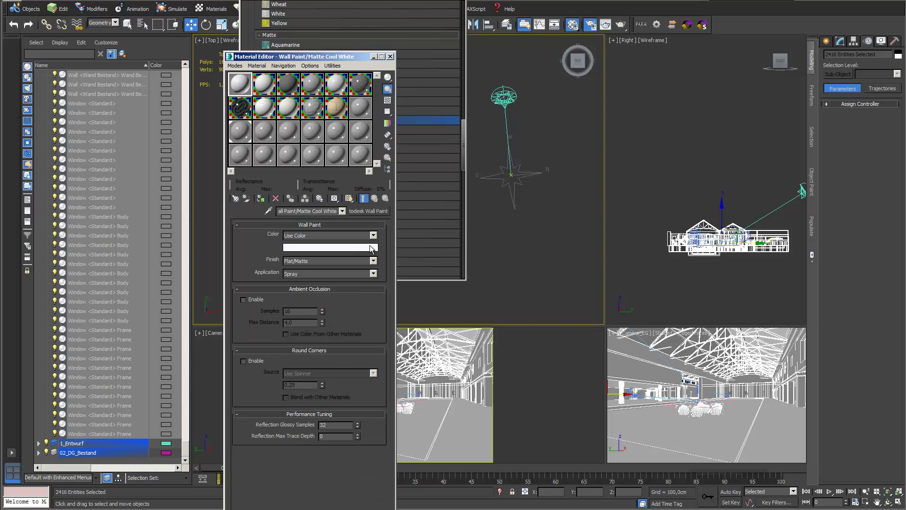
left_click(370, 250)
left_click(359, 33)
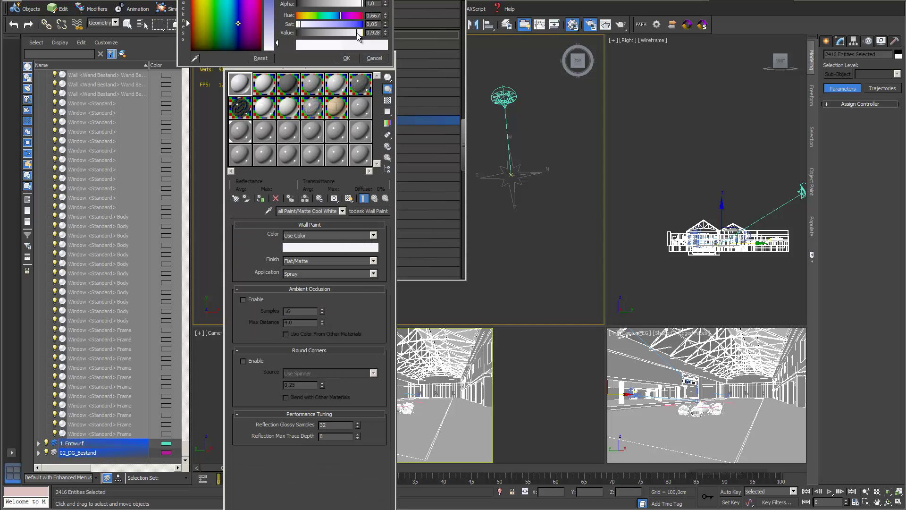
left_click(346, 58)
- Enable ambient occlusion at max distance 120 and assign the wall paint to the selected geometry
left_click(243, 300)
type("120")
left_click(285, 334)
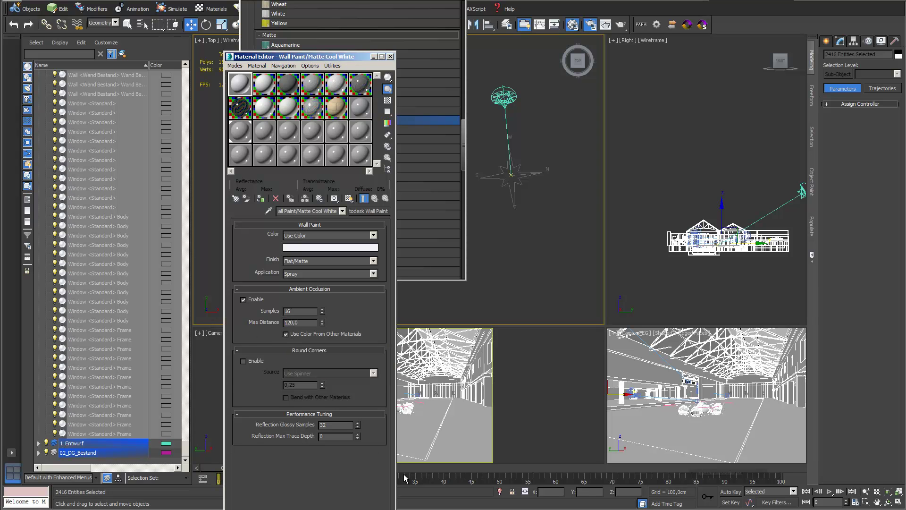
left_click_drag(340, 57, 319, 67)
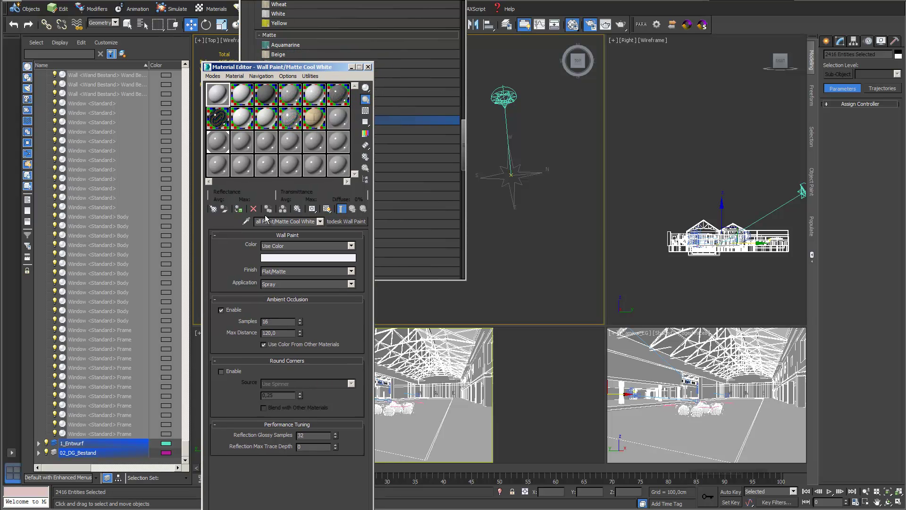
left_click(239, 212)
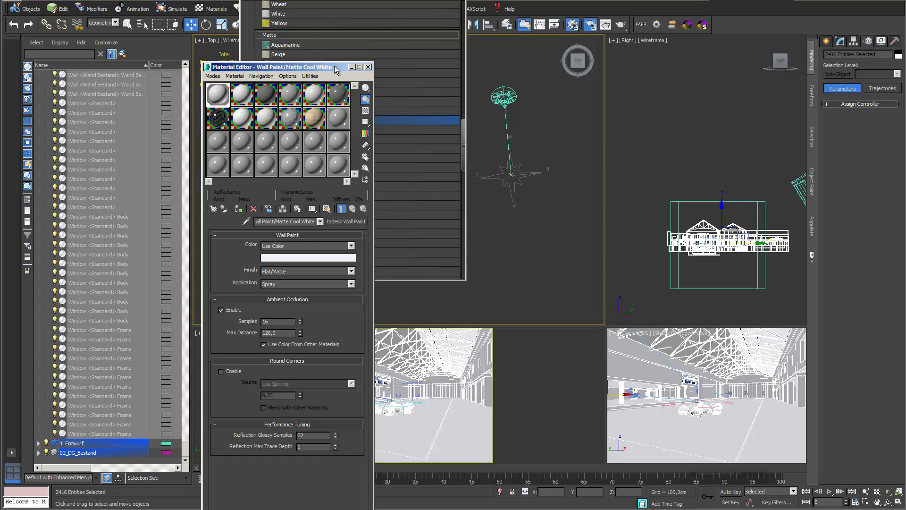
left_click_drag(335, 69, 253, 319)
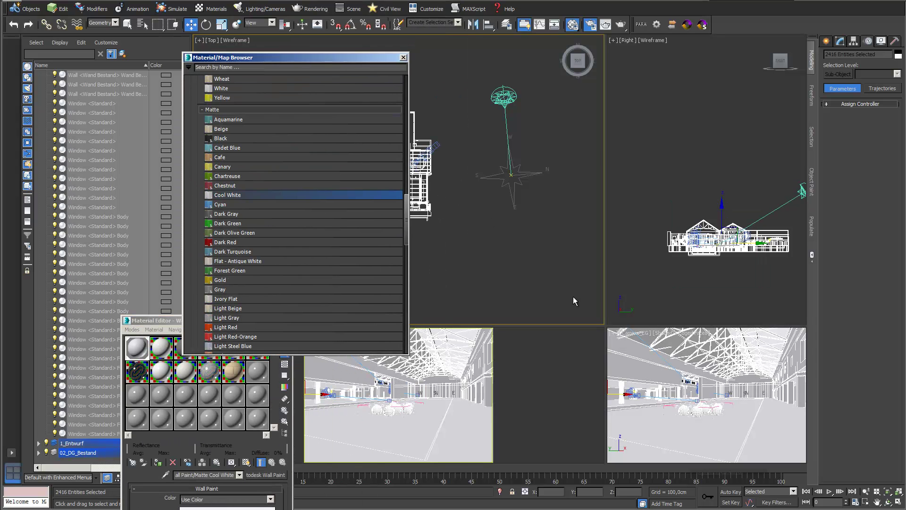
- Inspect the named selection sets and select the Fenster_01 set of 215 window objects
left_click(672, 329)
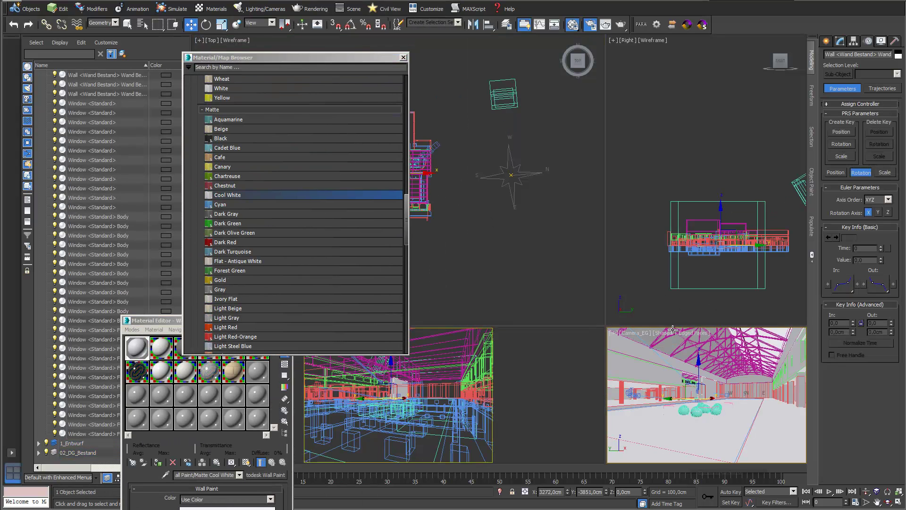
left_click_drag(380, 57, 388, 239)
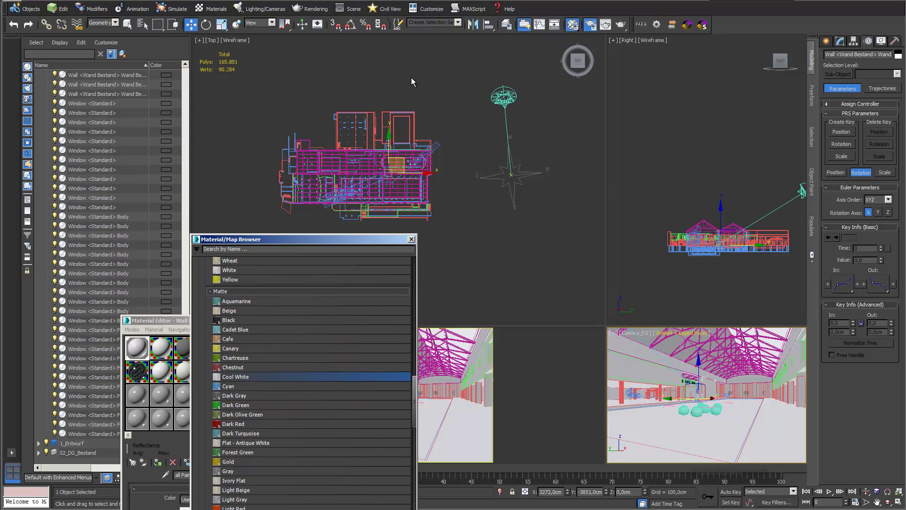
left_click(458, 22)
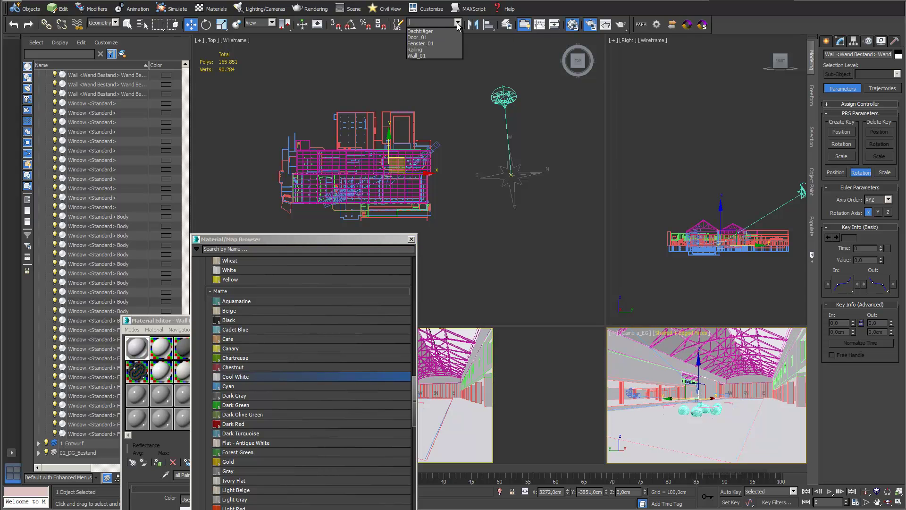
left_click(459, 23)
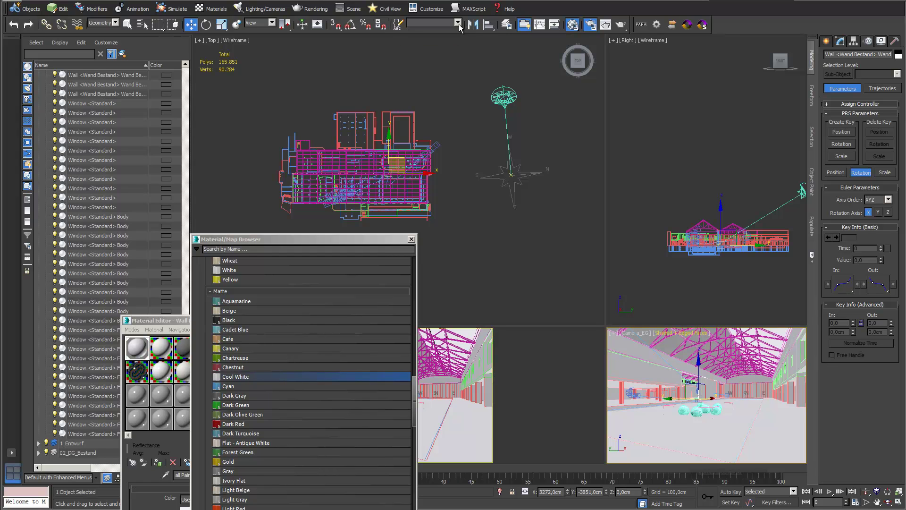
left_click(400, 29)
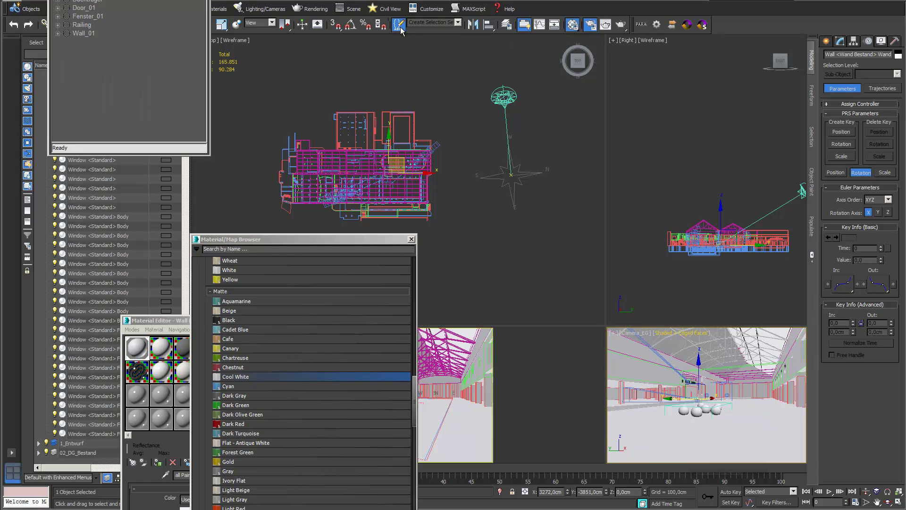
left_click(57, 17)
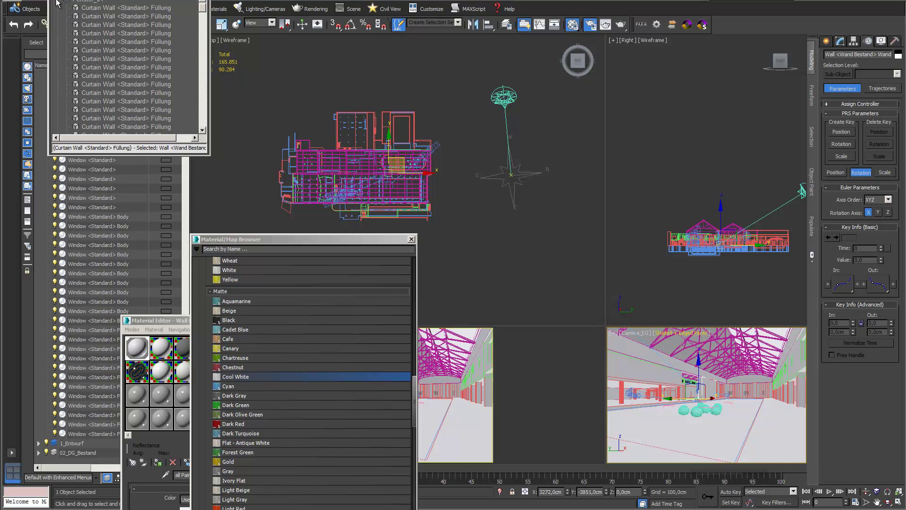
left_click(57, 2)
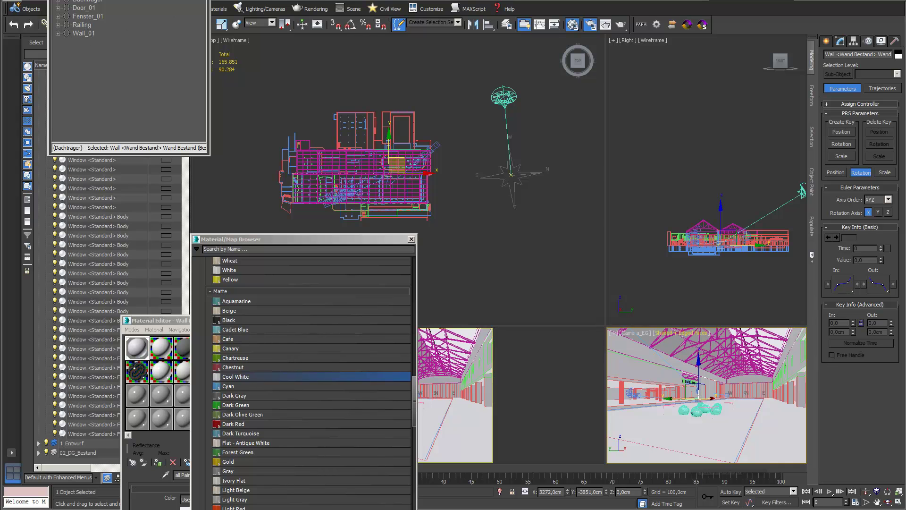
left_click(398, 24)
left_click(456, 22)
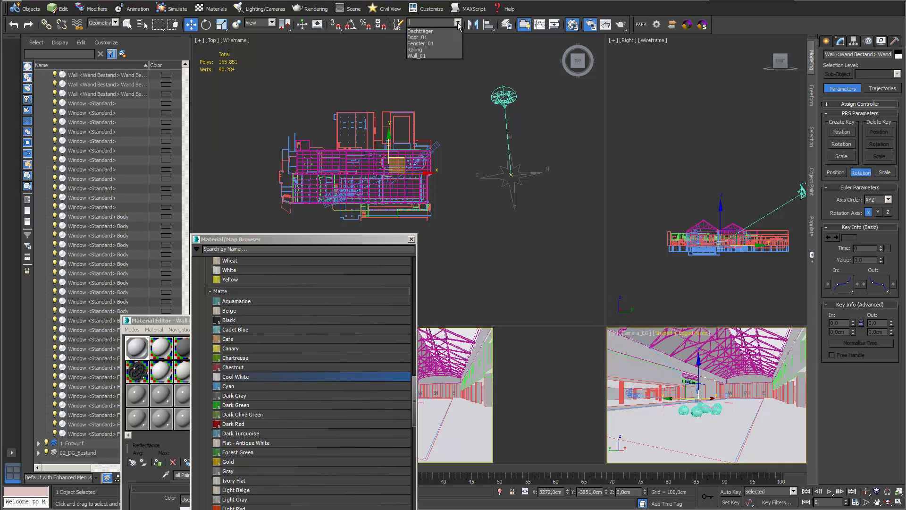
left_click(443, 43)
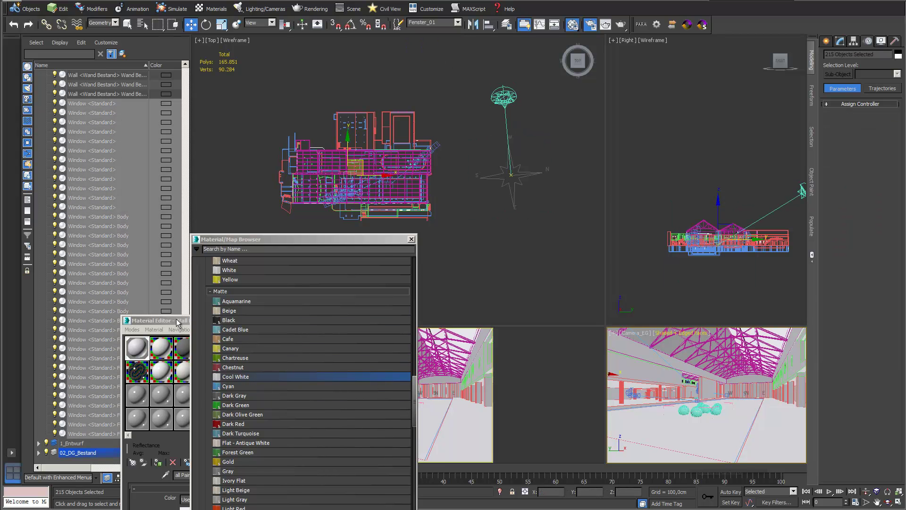
- Load Glass > Glazing > Clear into slot 02 - Default and assign it to the selected windows
left_click_drag(179, 323, 271, 146)
left_click(254, 174)
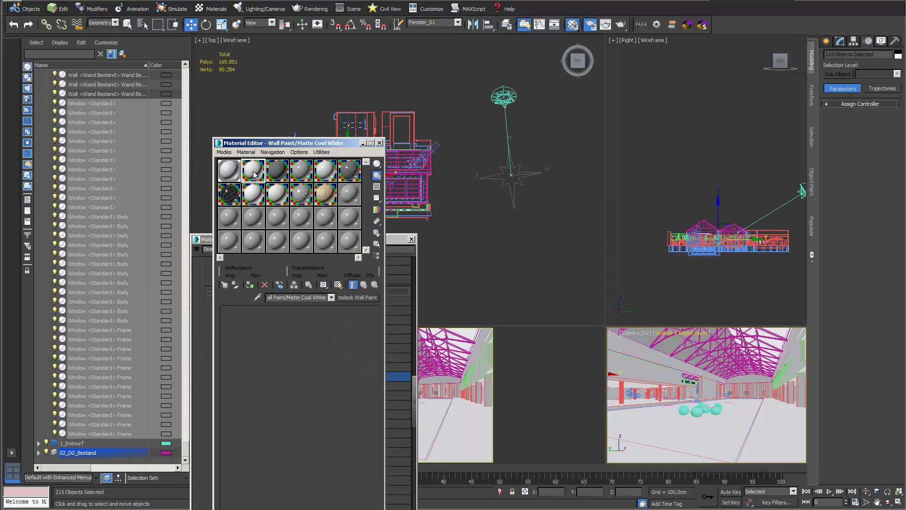
left_click(225, 285)
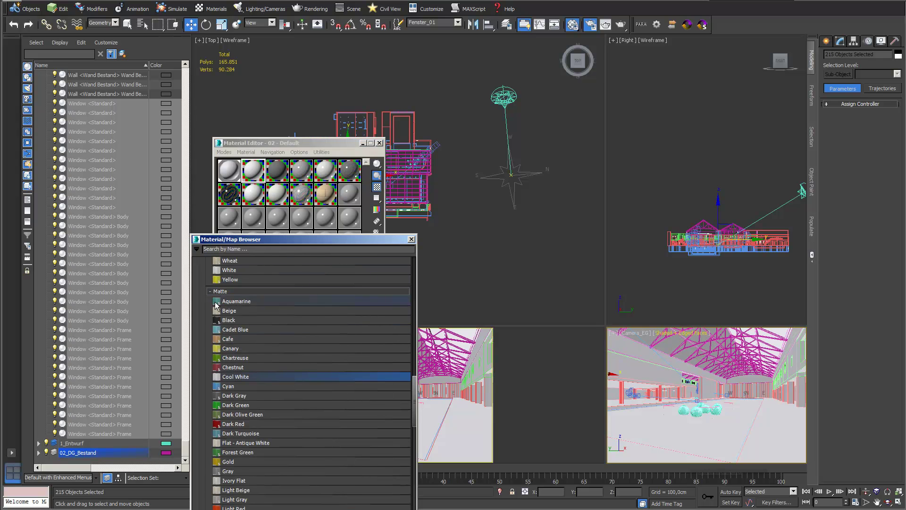
left_click(211, 292)
left_click_drag(415, 429, 407, 271)
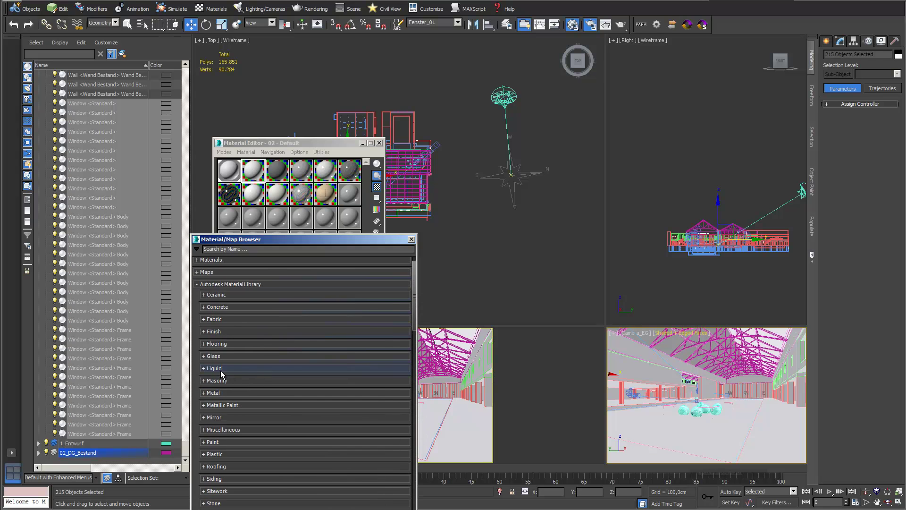
left_click(204, 356)
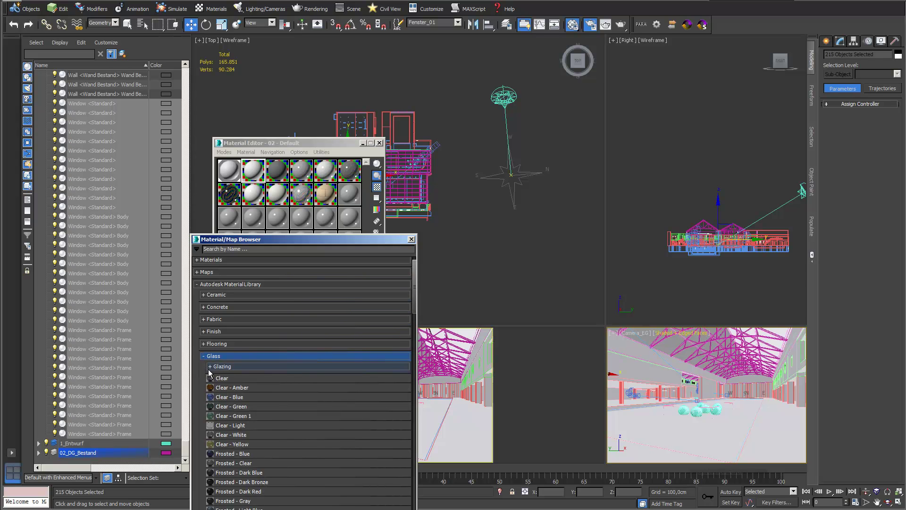
left_click(209, 366)
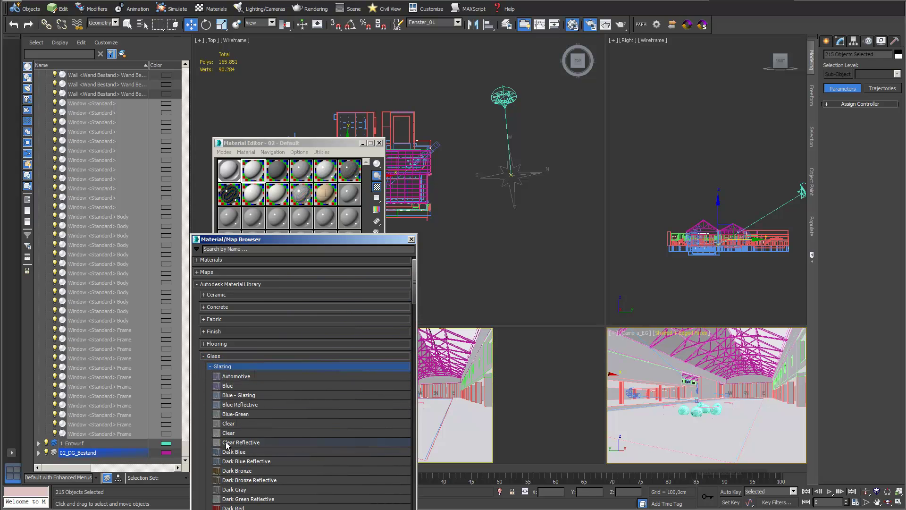
double_click(218, 433)
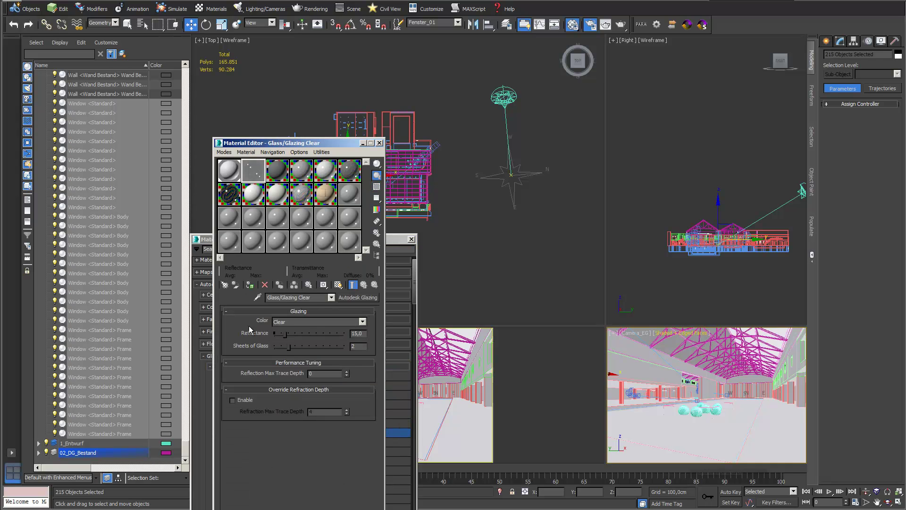
left_click(250, 286)
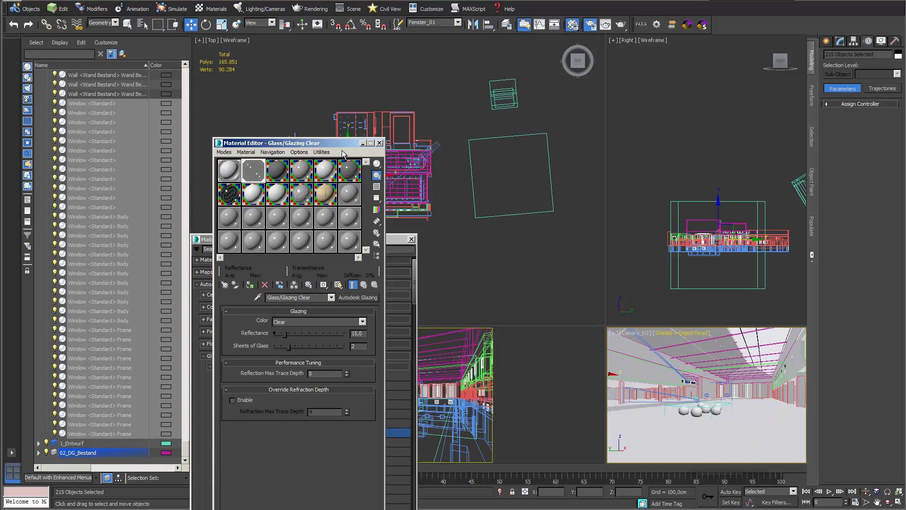
left_click_drag(349, 147, 432, 468)
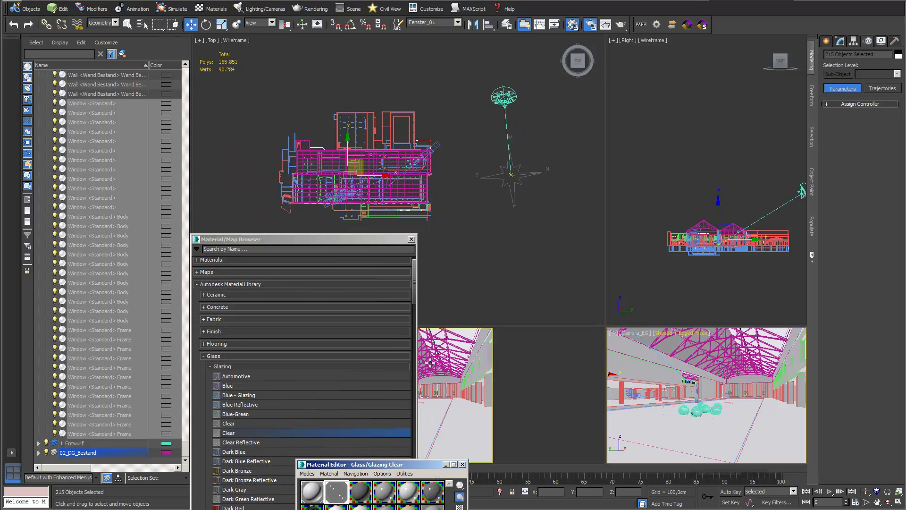
left_click(411, 239)
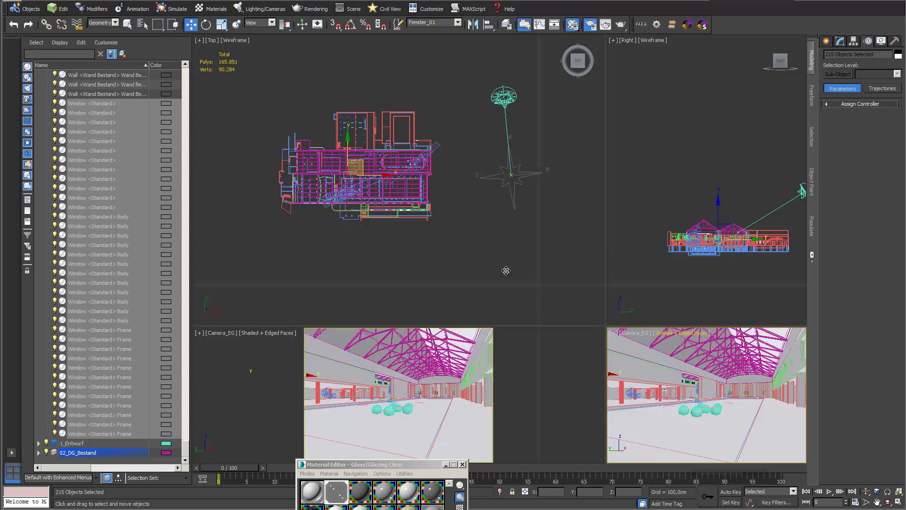
- Enlarge the Camera_EG view, open Exposure Control, and render a preview at EV 11,0
left_click_drag(574, 303, 311, 206)
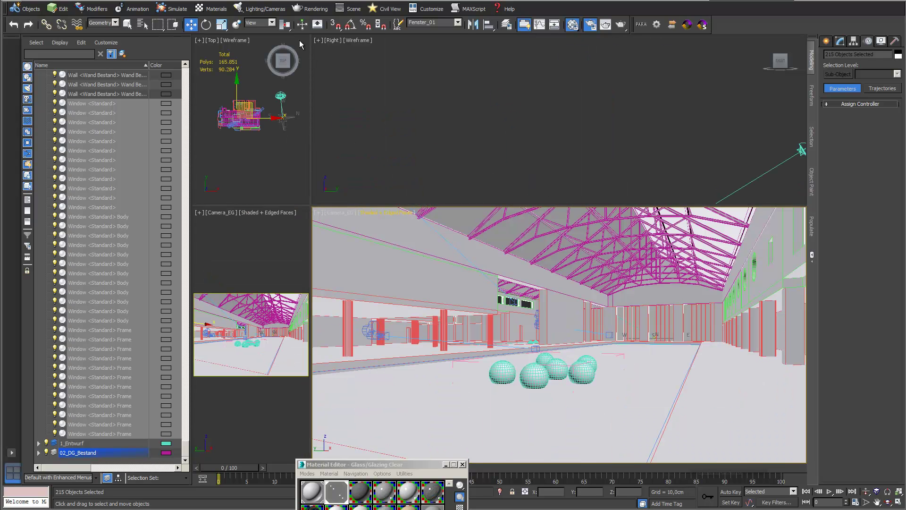
left_click(285, 11)
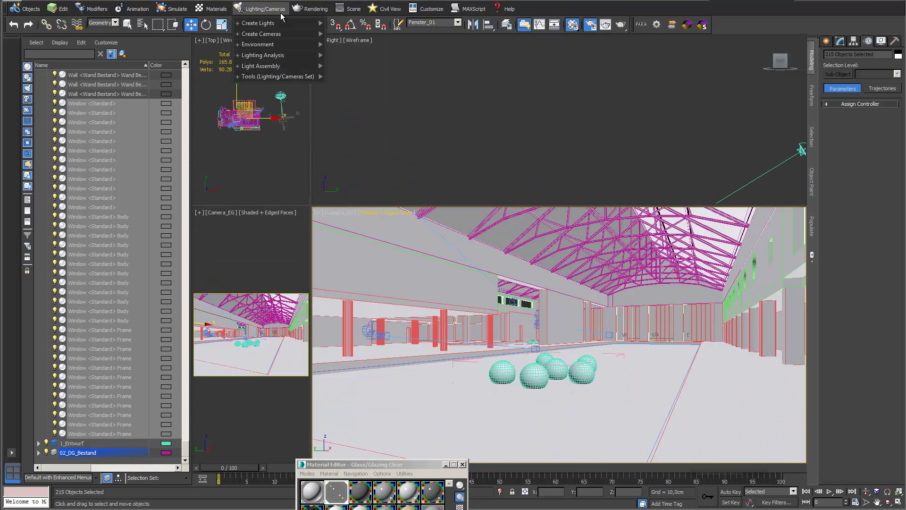
mouse_move(285, 45)
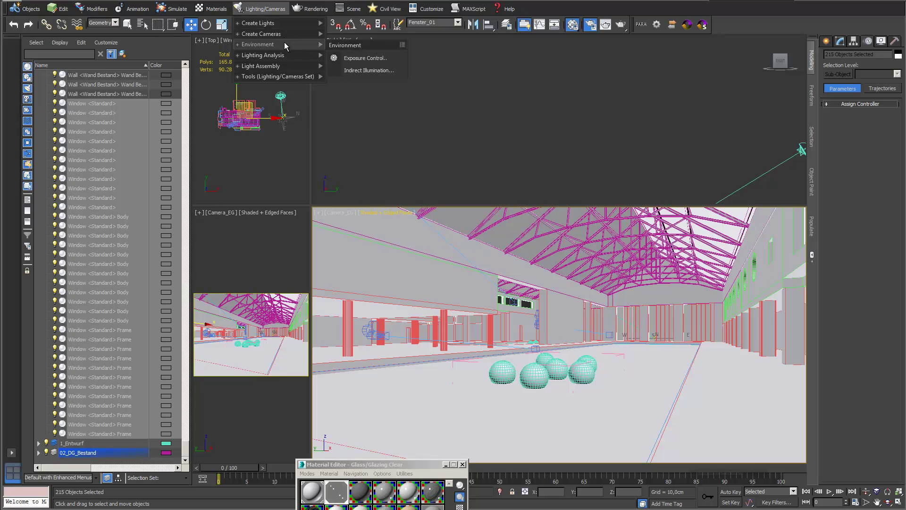
left_click(363, 58)
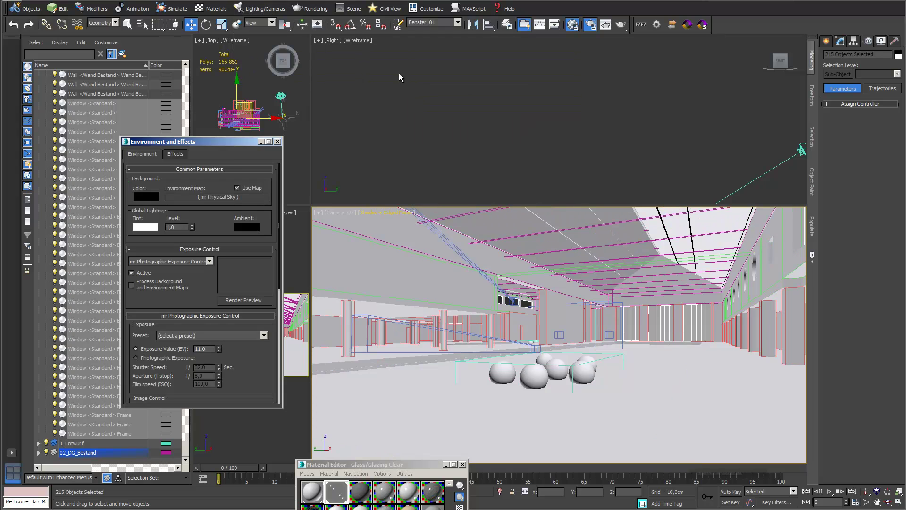
left_click_drag(232, 142, 149, 149)
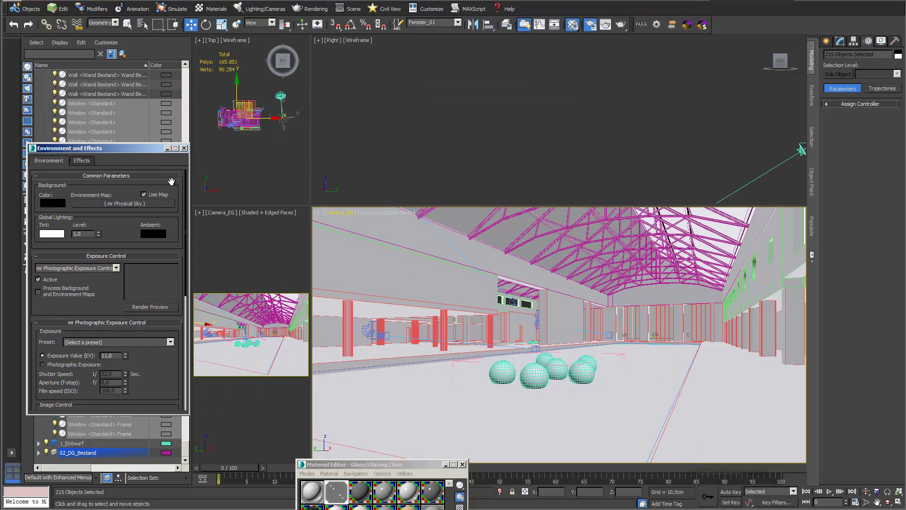
right_click(392, 267)
left_click(348, 254)
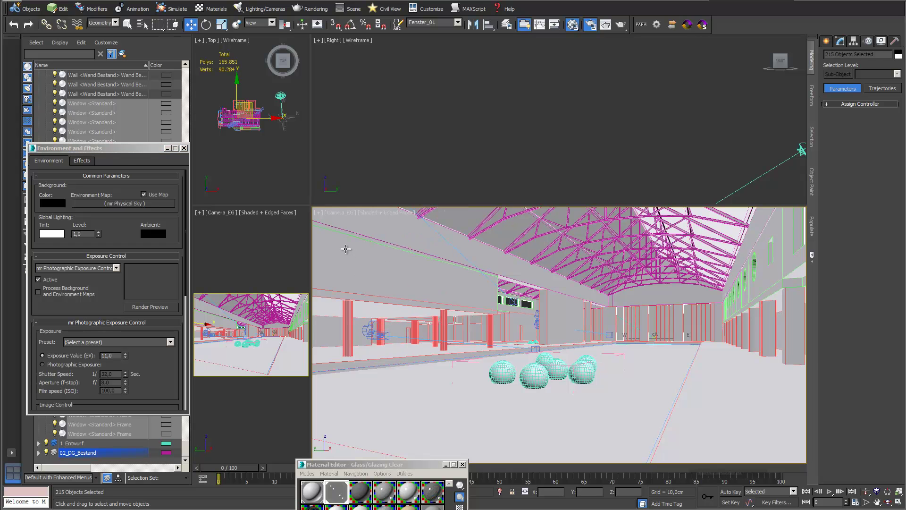
left_click(371, 228)
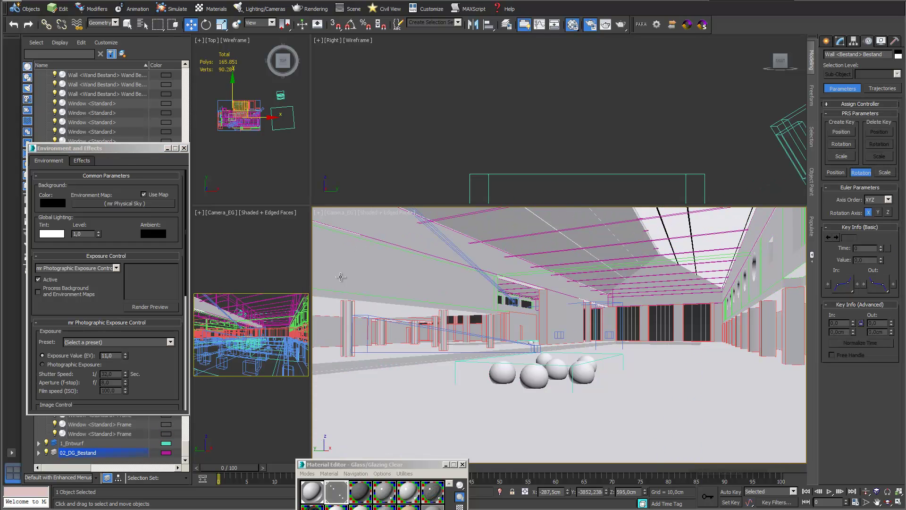
left_click(160, 306)
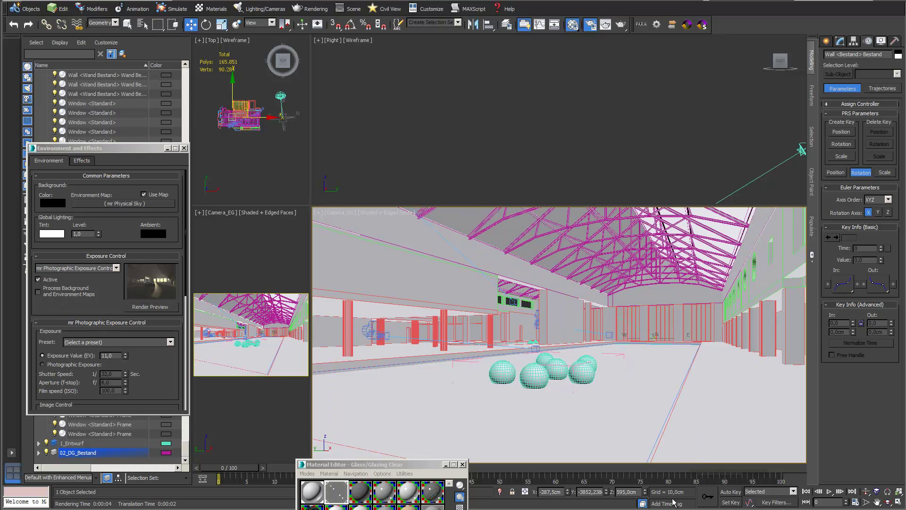
- Set the mr Photographic Exposure Value to 9,5
left_click_drag(149, 149, 299, 136)
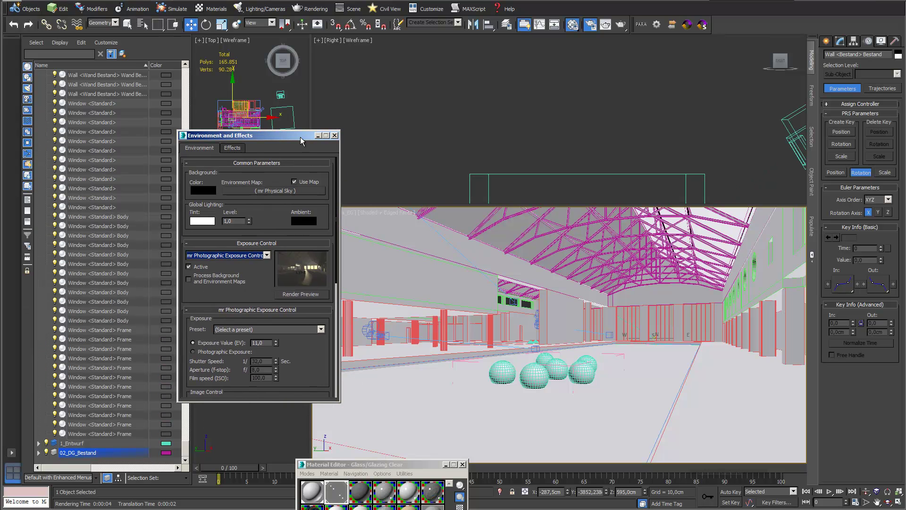
left_click(276, 345)
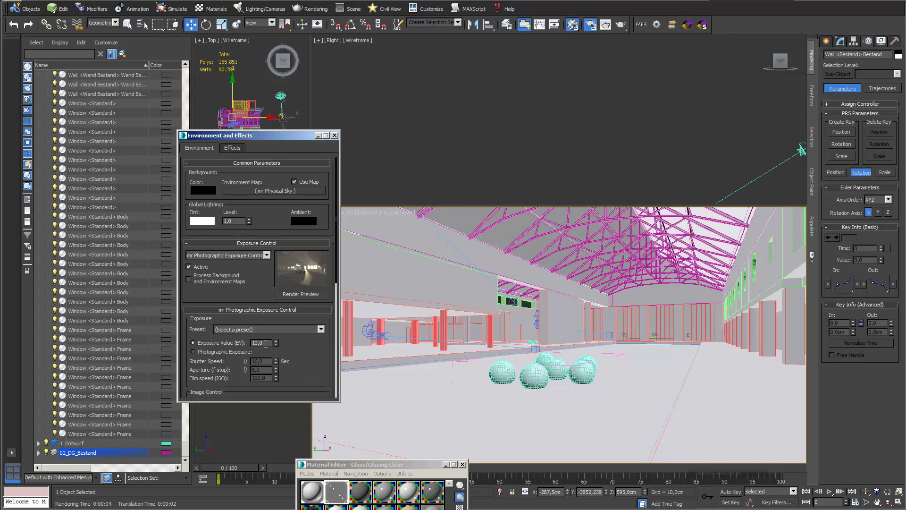
left_click_drag(265, 343, 243, 339)
type("9,")
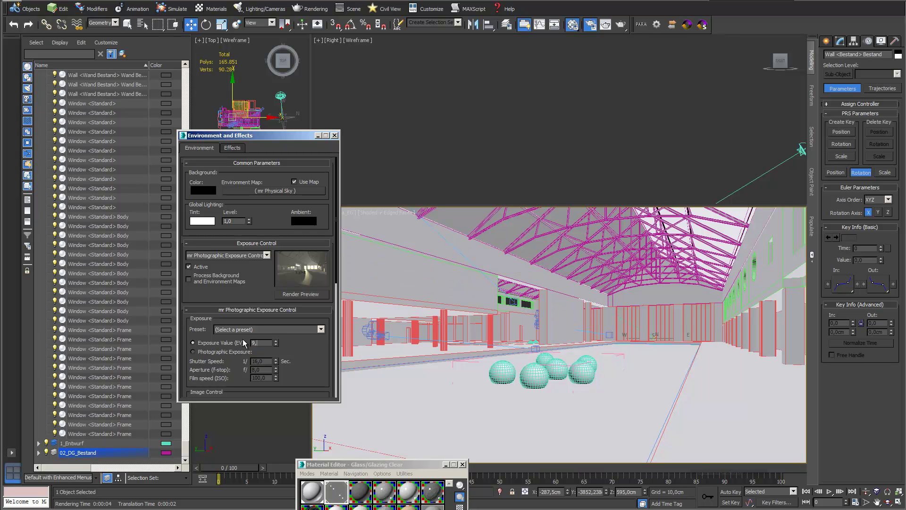
type("5")
key("Return")
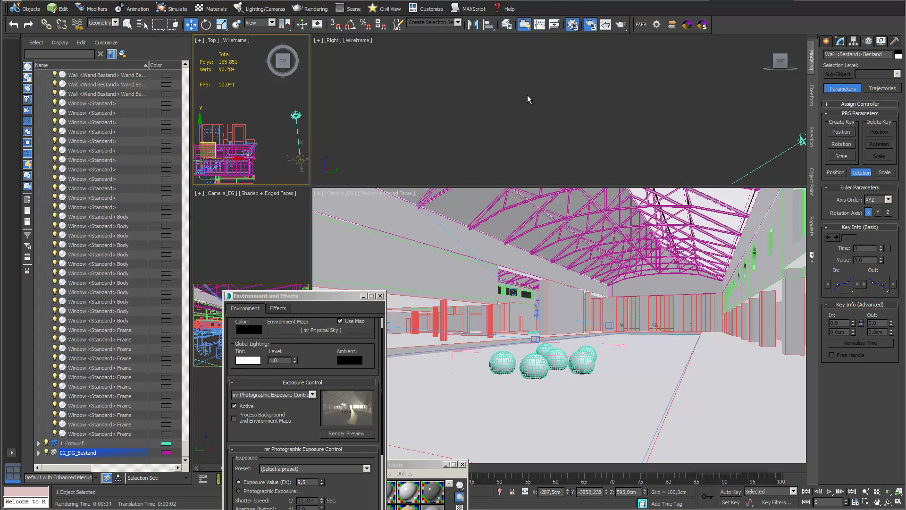
- Render the Camera_EG view with output width 800 (800×572)
key("F10")
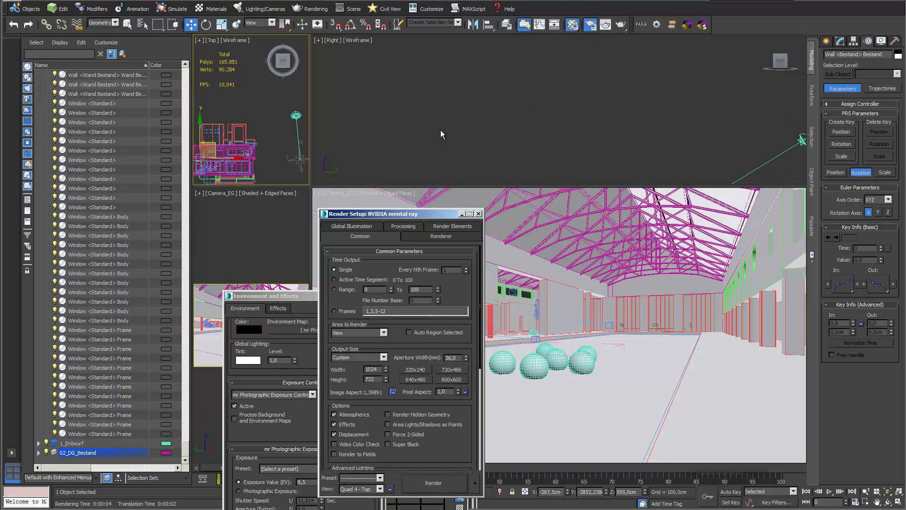
left_click_drag(396, 284, 343, 282)
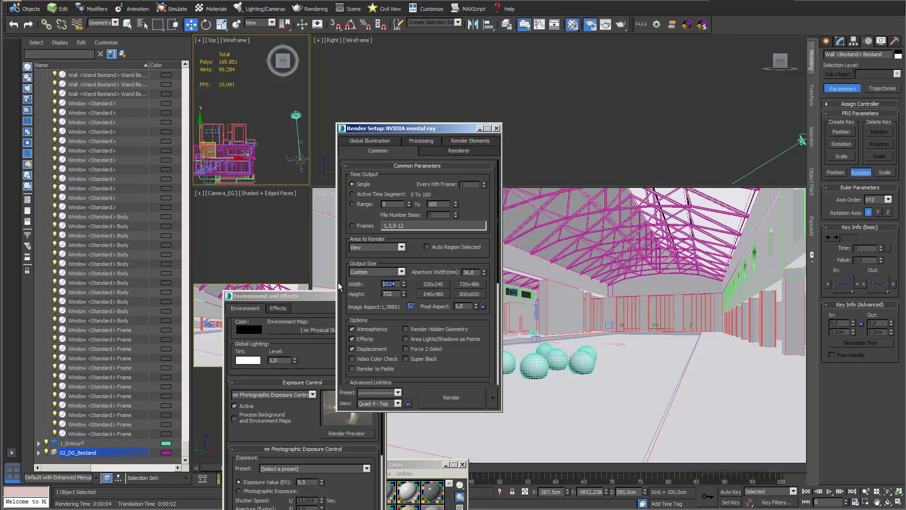
type("800")
right_click(568, 332)
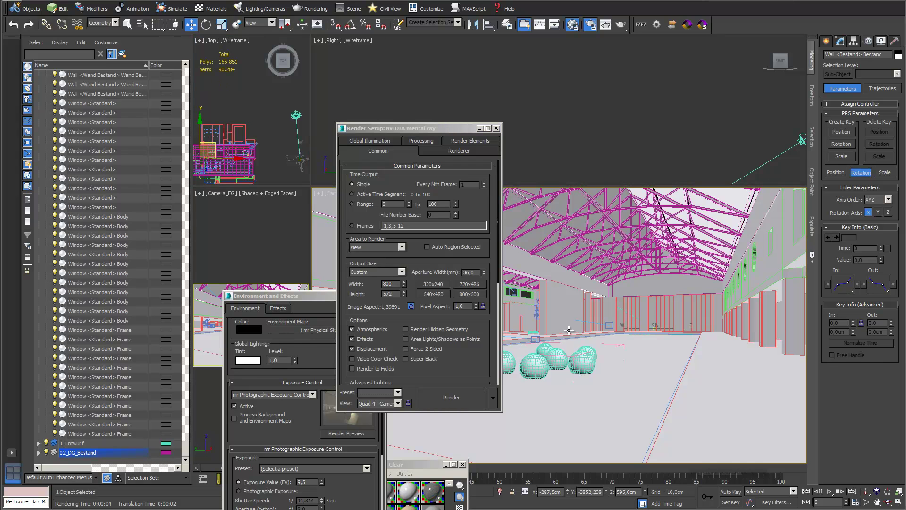
left_click(465, 399)
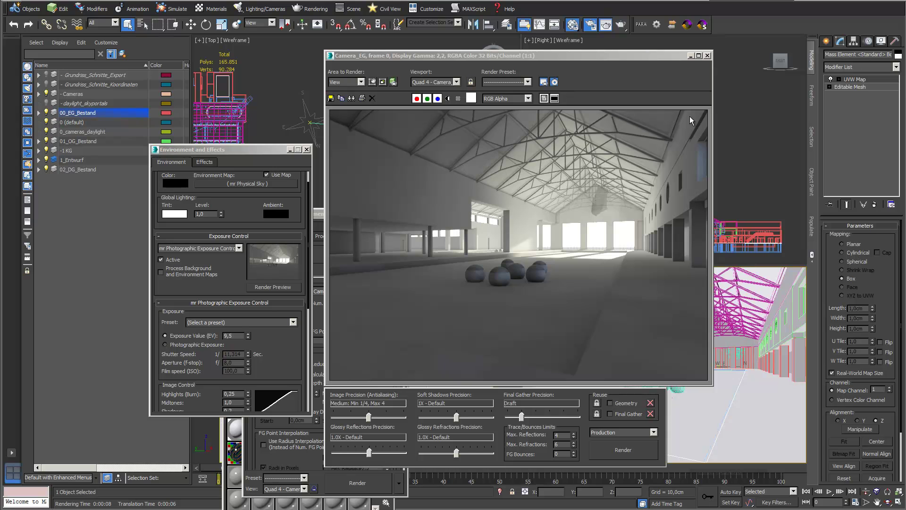
left_click_drag(596, 54, 805, 488)
- Close the rendered frame and reopen Daylight002's time and location parameters
left_click_drag(270, 149, 282, 225)
left_click(376, 128)
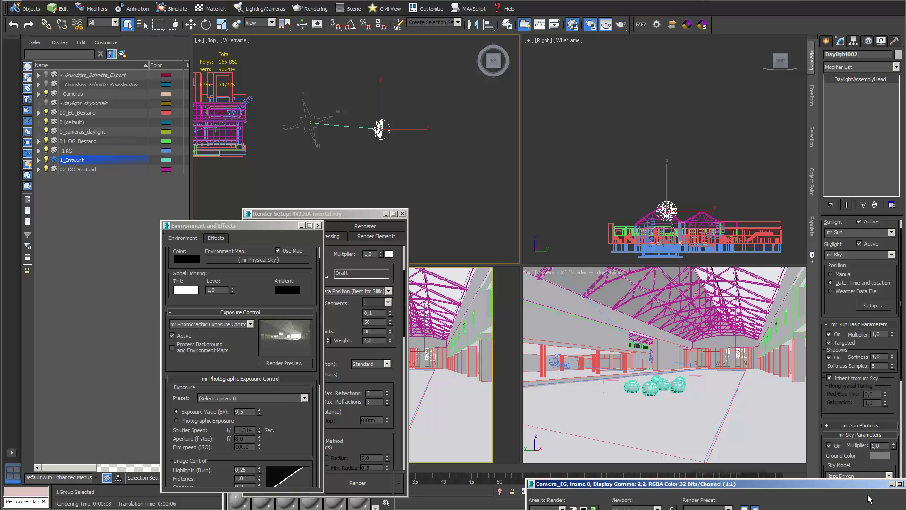
left_click(891, 483)
left_click(868, 41)
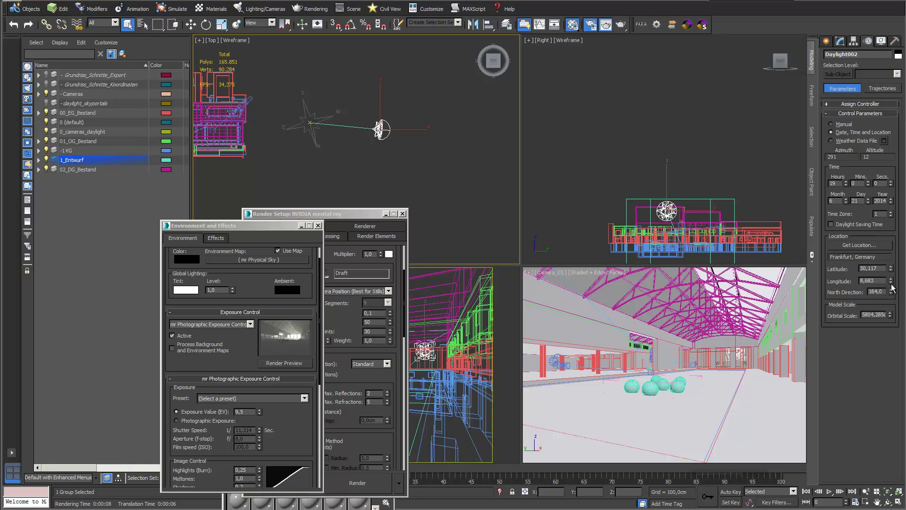
- Adjust the daylight north direction, then render the Camera_EG hall view with Shift+Q
mouse_move(891, 292)
left_mouse_down()
mouse_move(893, 310)
mouse_move(895, 284)
left_mouse_up()
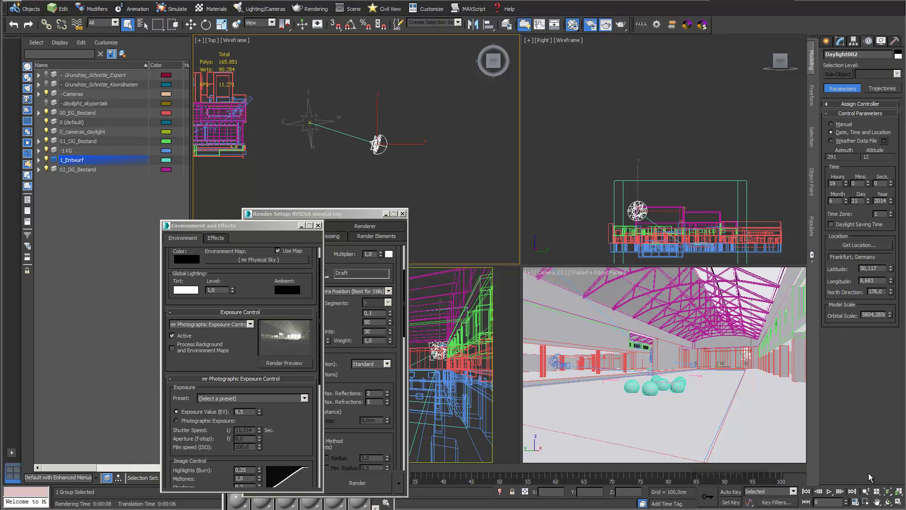
key("shift+q")
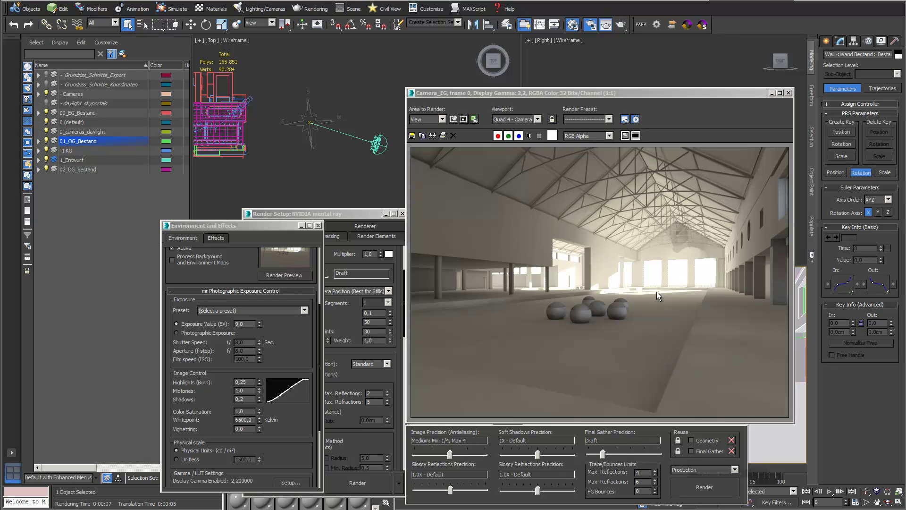
- Move the exposure settings window aside and scroll the scene list up to the mr Sky Portal lights
left_click_drag(282, 228, 326, 134)
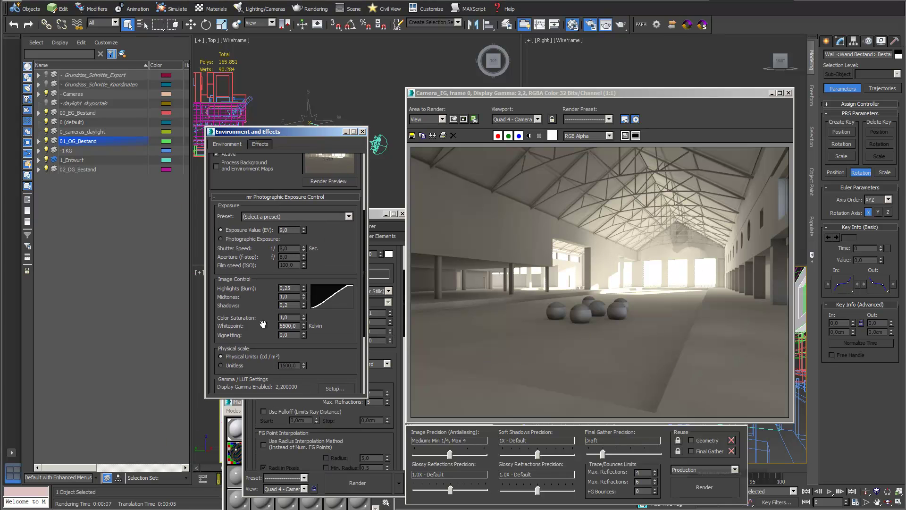
mouse_move(336, 341)
left_mouse_down()
mouse_move(338, 312)
mouse_move(339, 329)
left_mouse_up()
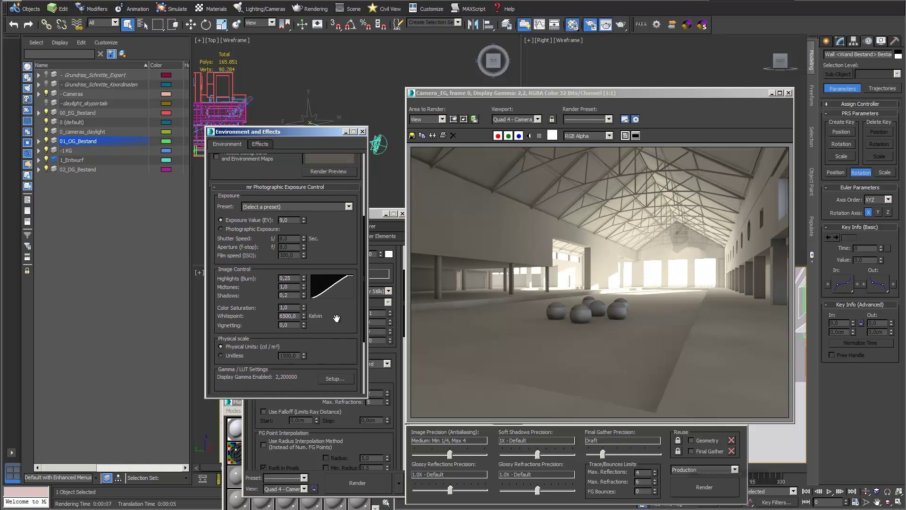
scroll(229, 297, "up", 3)
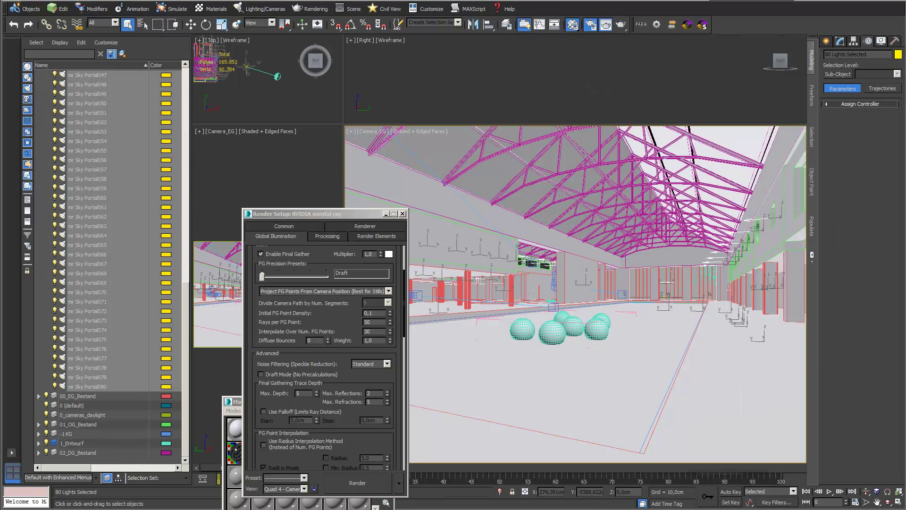
- Isolate the selected sky portal lights and switch the camera view to a free Perspective view
left_click_drag(343, 214, 236, 194)
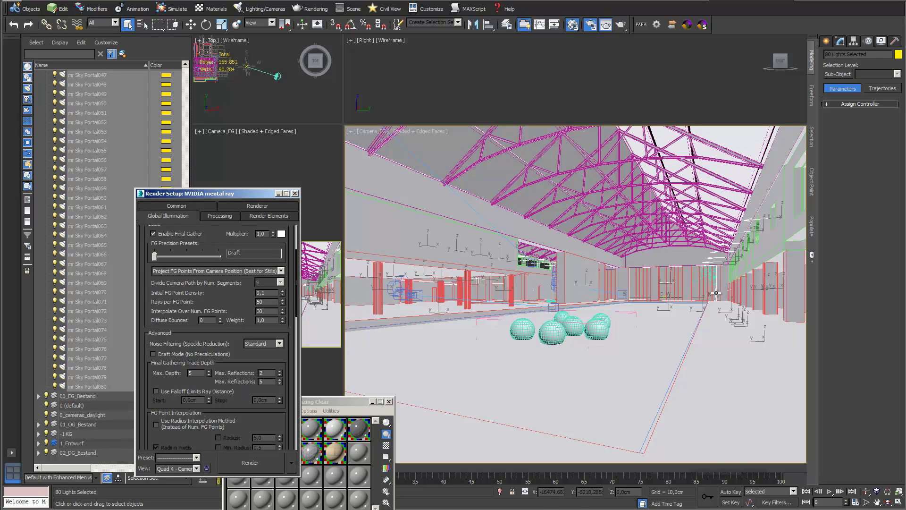
left_click_drag(255, 197, 253, 139)
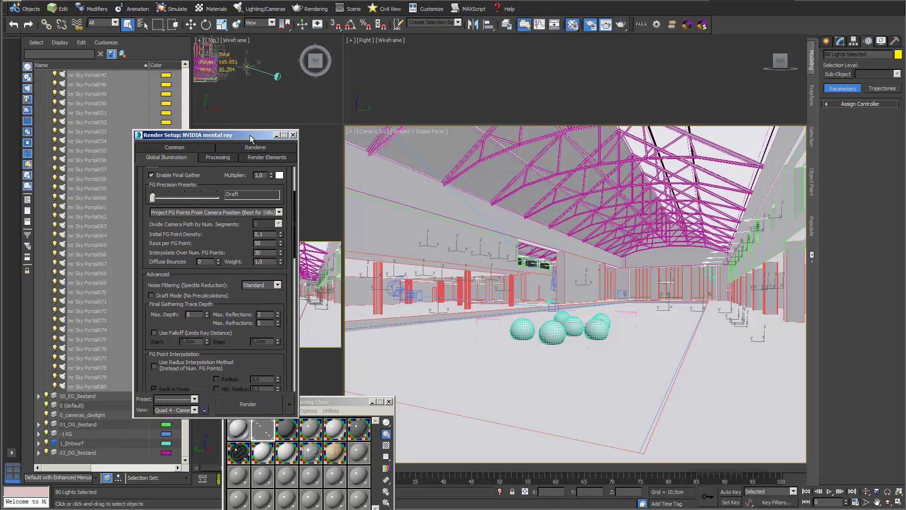
left_click(500, 492)
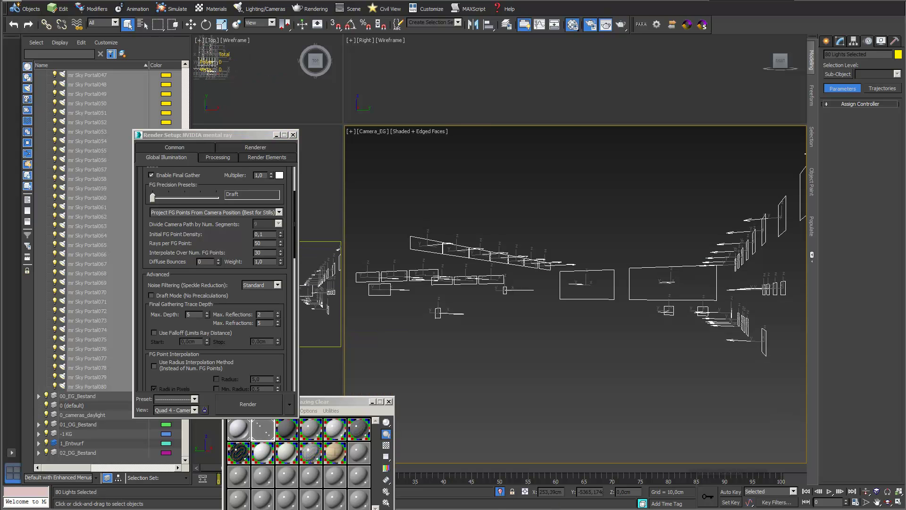
left_click(657, 376)
key("p")
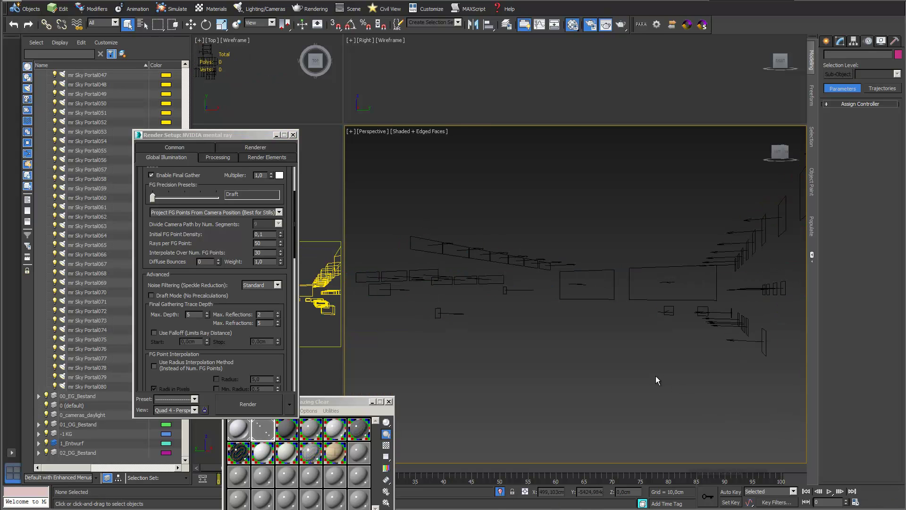
- Orbit the Perspective view around the sky portal lights, reselecting all of them
left_click(887, 502)
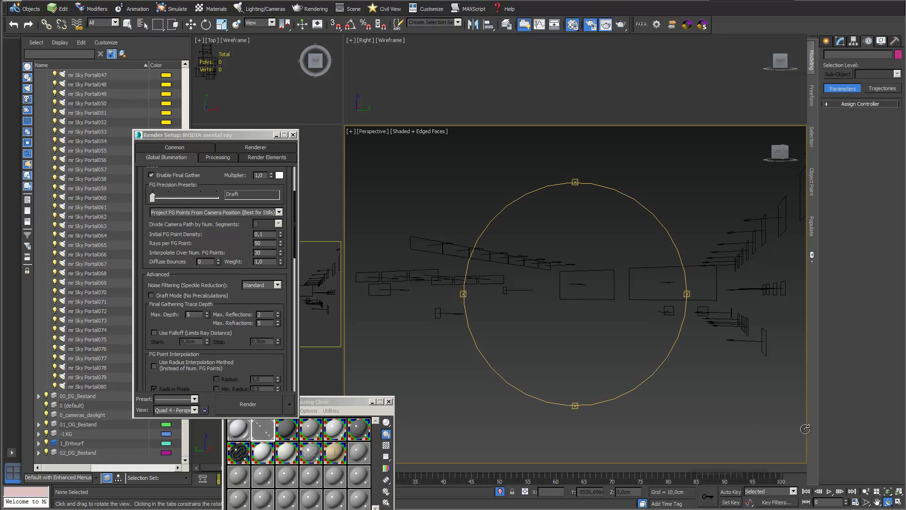
left_click_drag(644, 321, 679, 348)
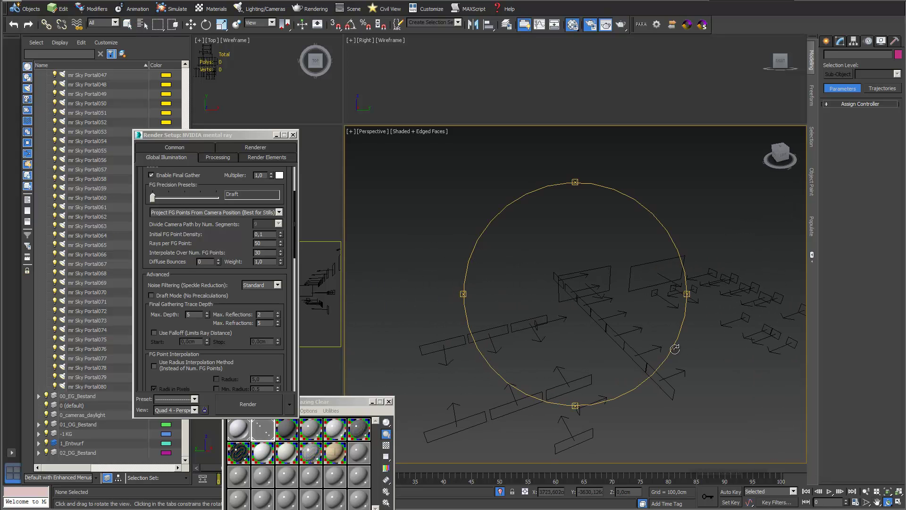
key("ctrl+a")
left_click_drag(616, 324, 604, 294)
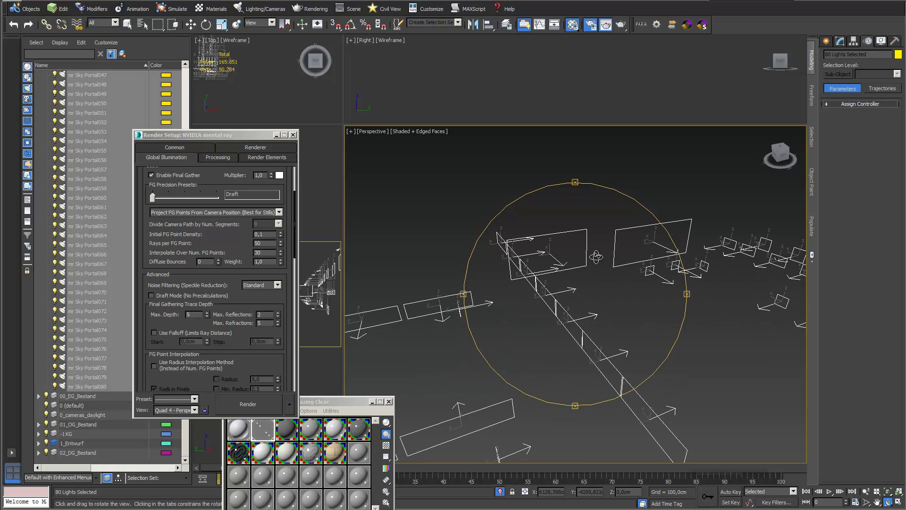
left_click(191, 25)
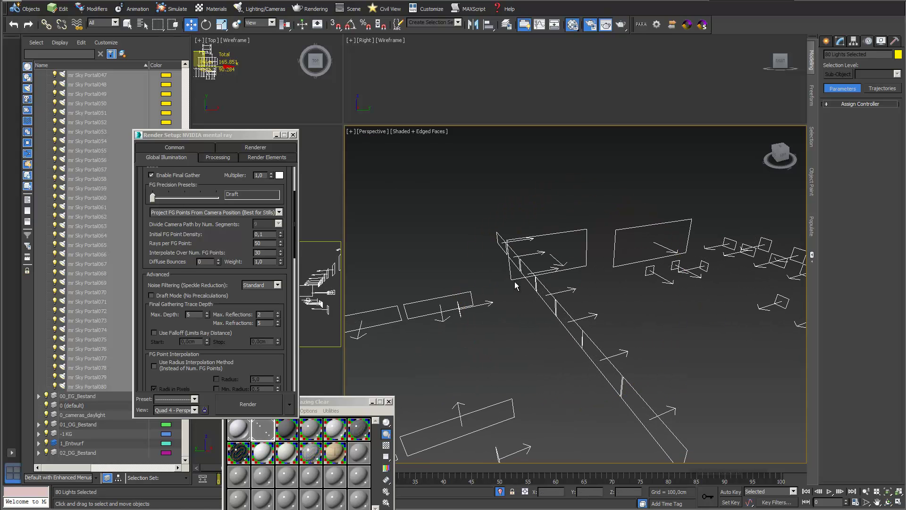
- Select mr Sky Portal014 and toggle its Flip Light Flux Direction off and back on
left_click(550, 292)
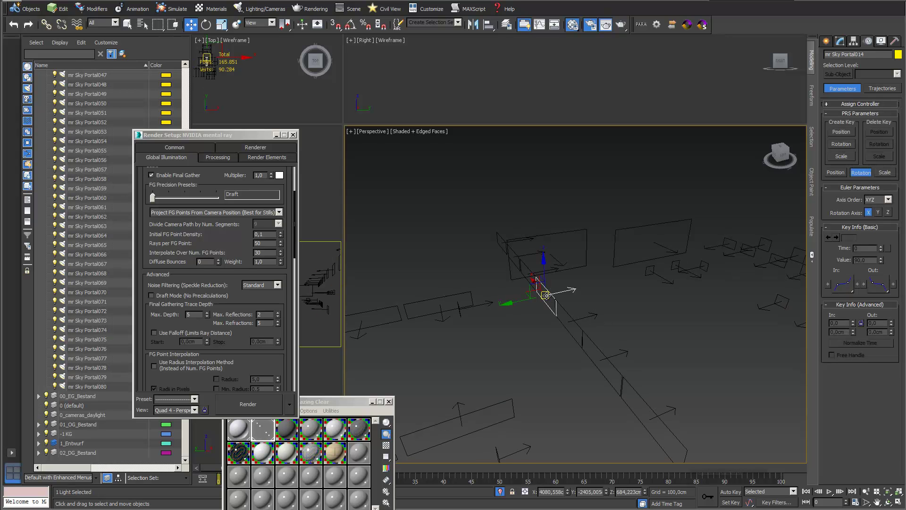
left_click(546, 295)
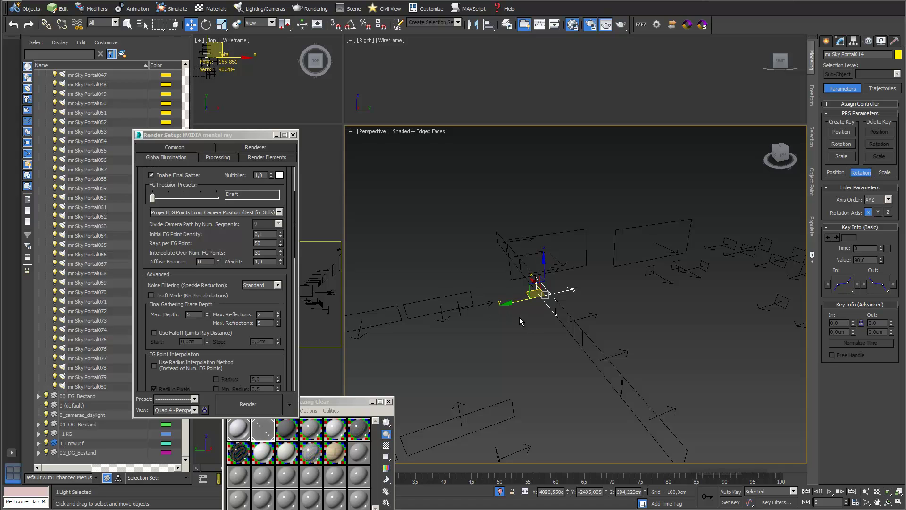
left_click(838, 41)
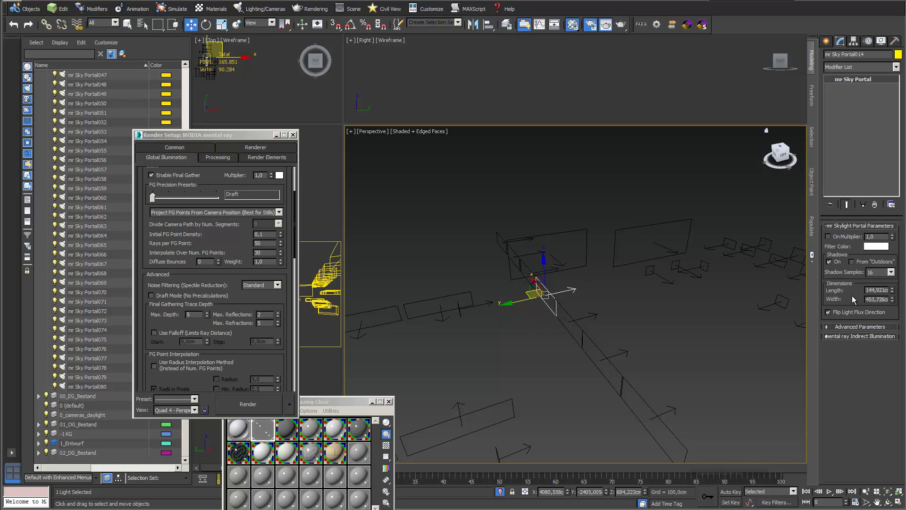
left_click(827, 312)
left_click(827, 312)
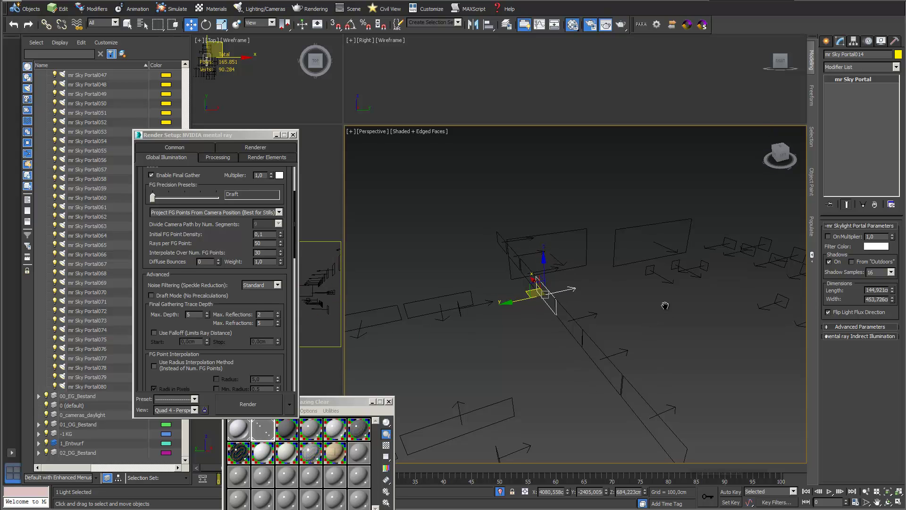
middle_click_drag(667, 307, 643, 293)
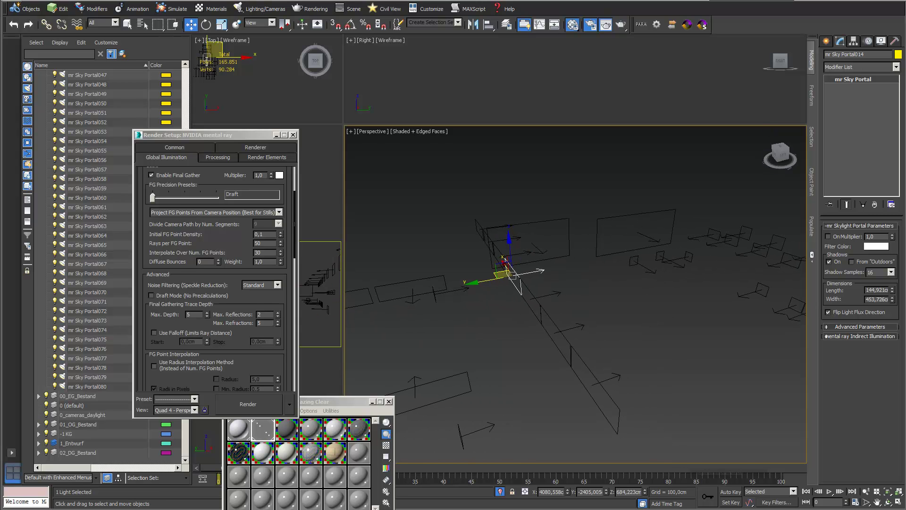
left_click(826, 42)
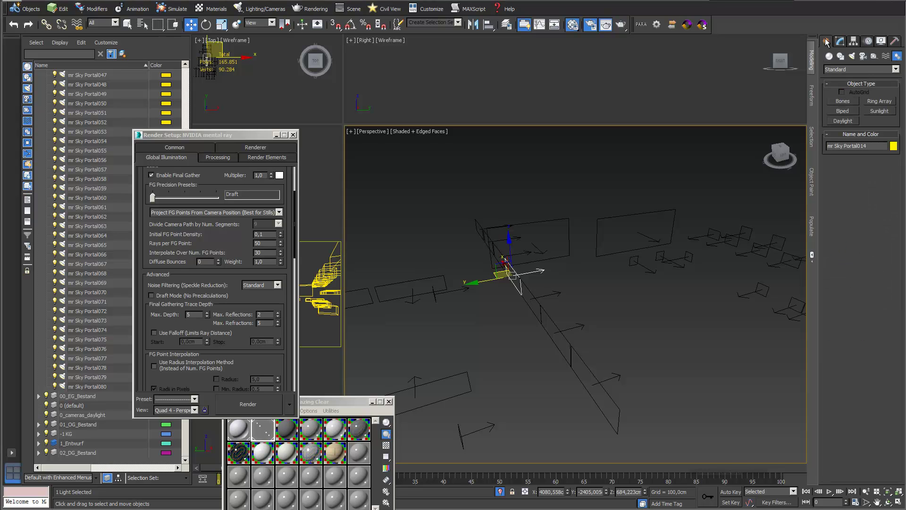
- Draw a test photometric mr Sky Portal with AutoGrid along the portal row, then undo it
left_click(851, 56)
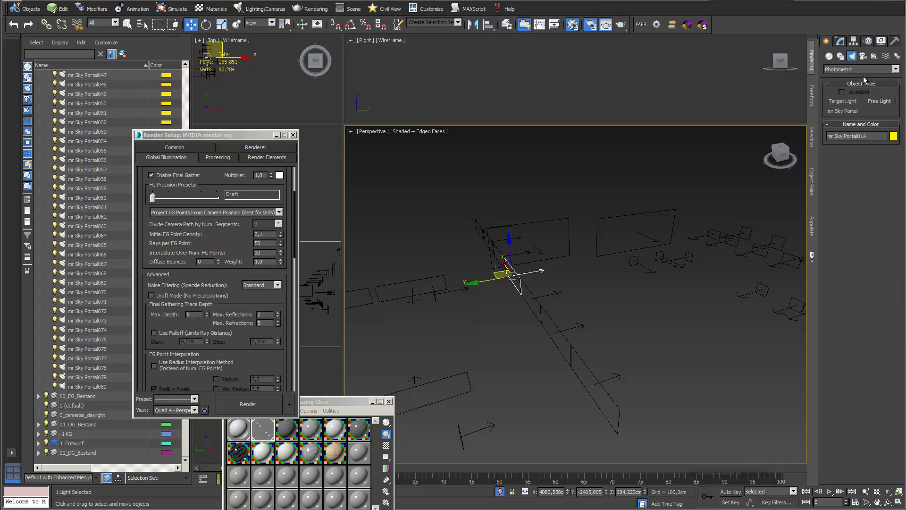
left_click(851, 111)
left_click(841, 92)
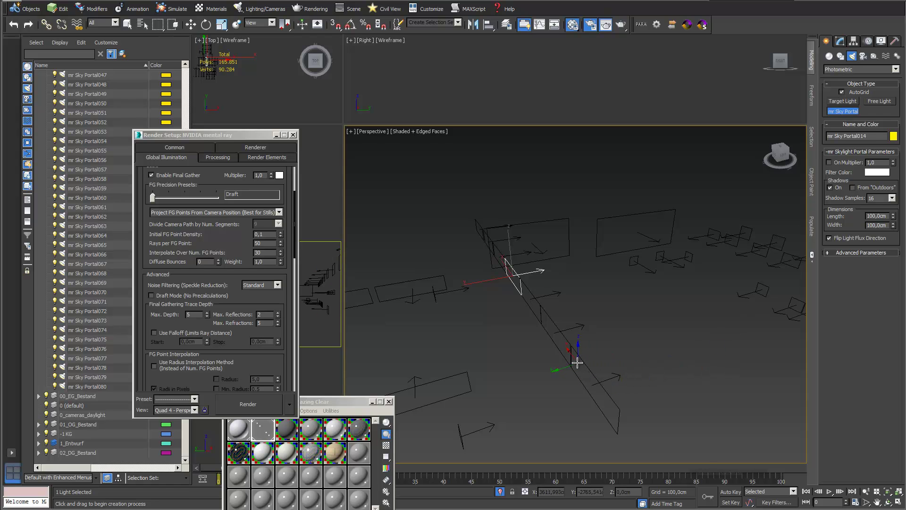
left_click_drag(576, 362, 616, 430)
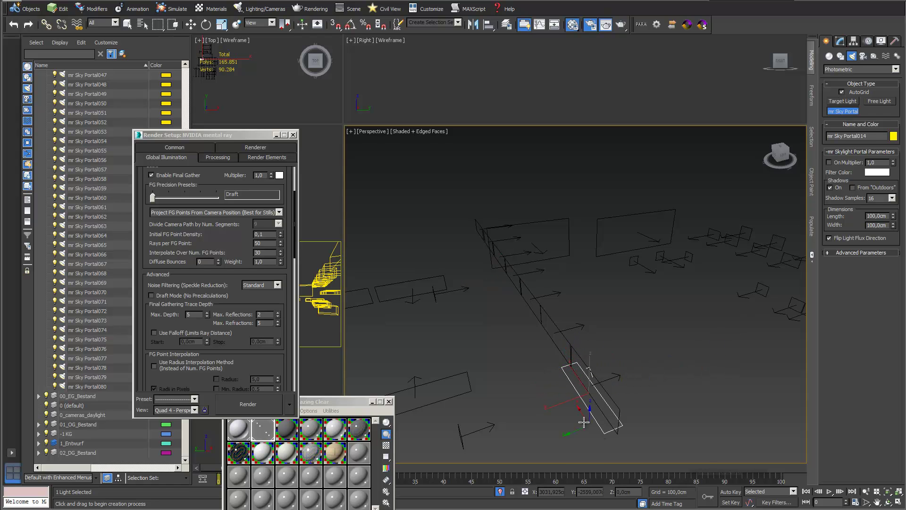
key("ctrl+z")
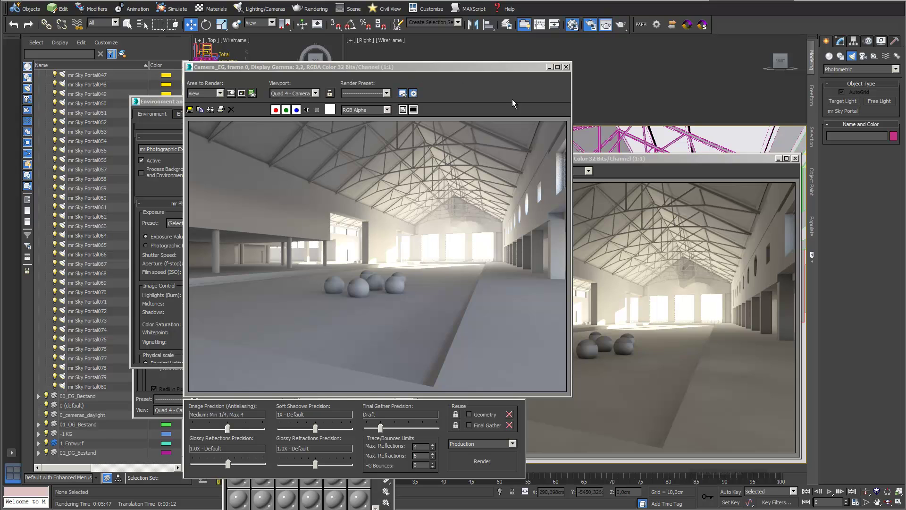
- Shift the new Camera_EG render left and place the earlier cloned frame beside it
left_click_drag(489, 67, 419, 62)
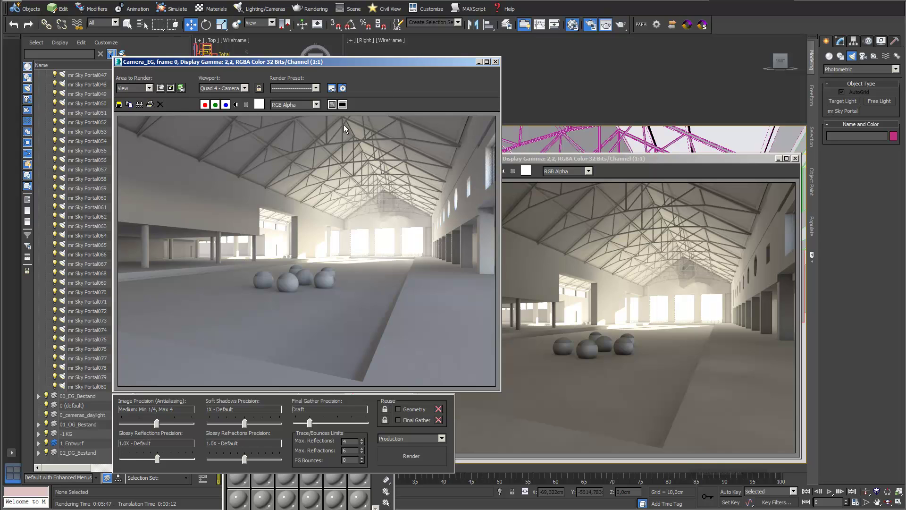
left_click_drag(414, 60, 333, 62)
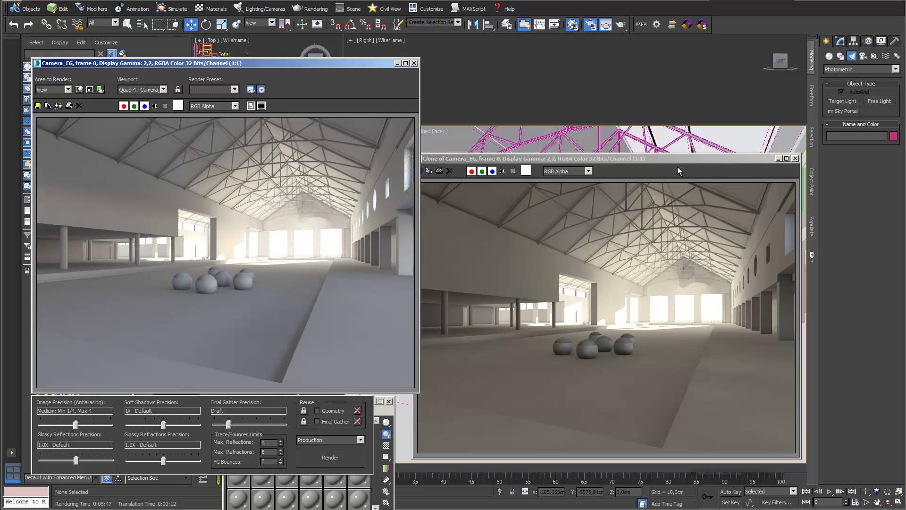
mouse_move(684, 160)
left_mouse_down()
mouse_move(616, 132)
mouse_move(616, 119)
mouse_move(579, 119)
mouse_move(562, 133)
mouse_move(505, 220)
mouse_move(512, 389)
left_mouse_up()
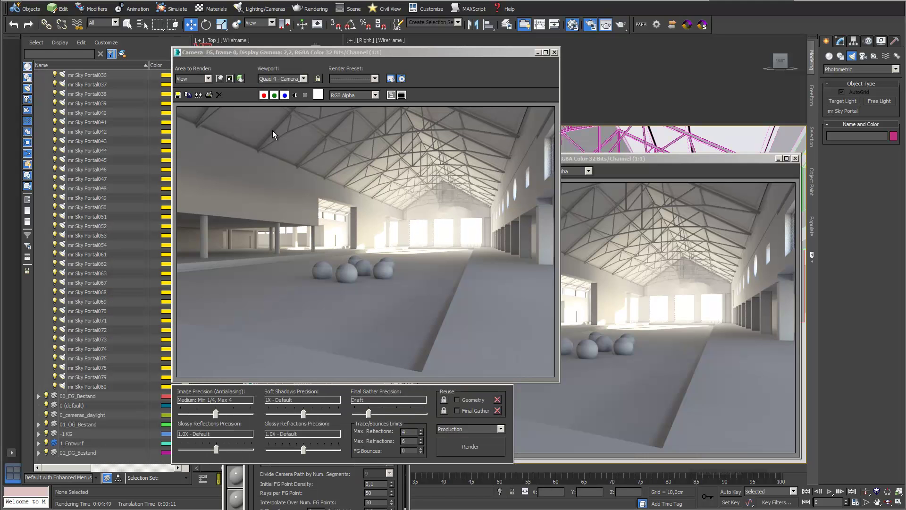
left_click_drag(383, 52, 283, 42)
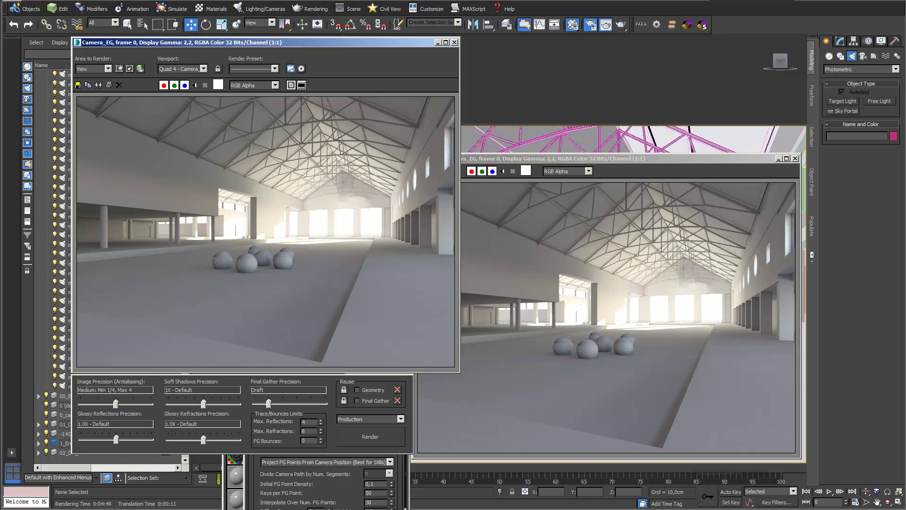
mouse_move(506, 427)
left_mouse_down()
mouse_move(754, 43)
mouse_move(697, 38)
left_mouse_up()
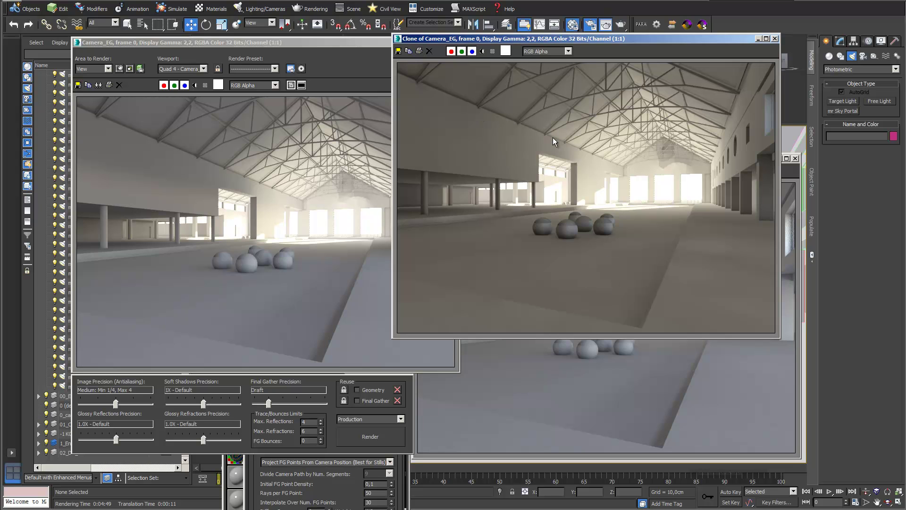
mouse_move(663, 38)
left_mouse_down()
mouse_move(636, 58)
mouse_move(480, 456)
mouse_move(481, 509)
left_mouse_up()
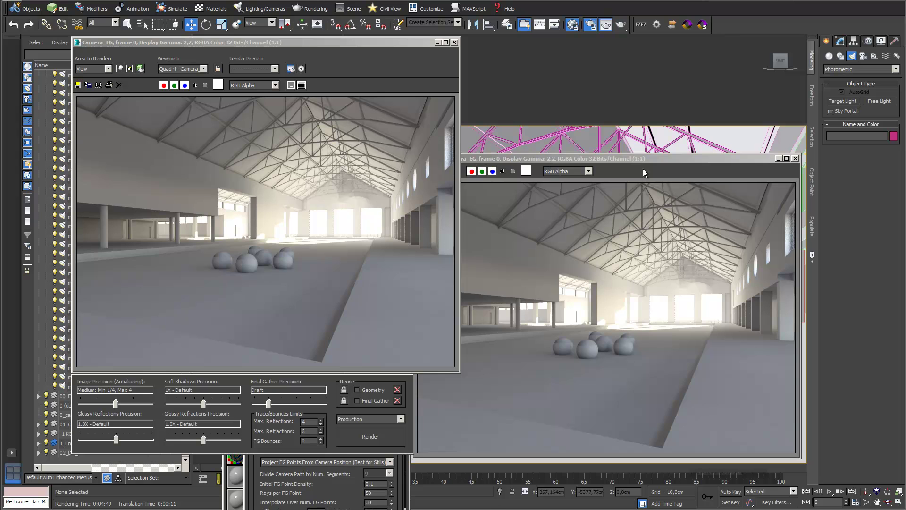
mouse_move(649, 156)
left_mouse_down()
mouse_move(602, 76)
mouse_move(610, 78)
left_mouse_up()
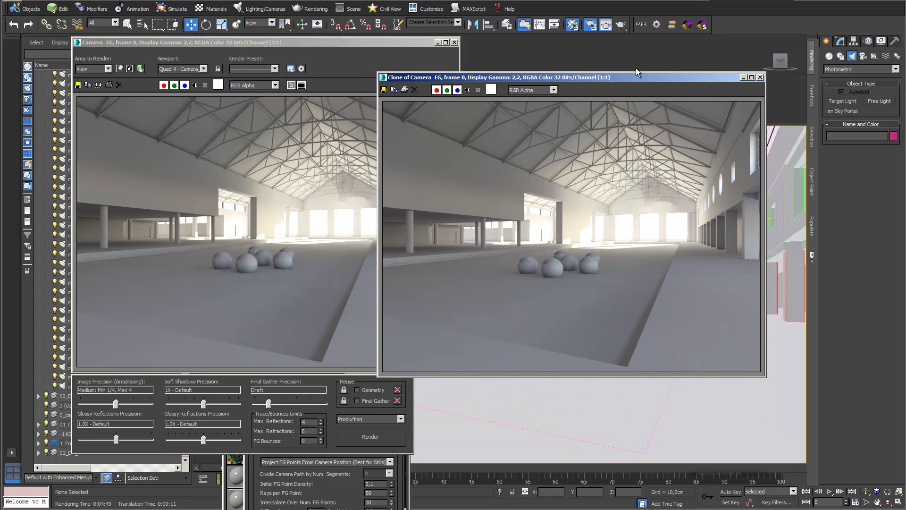
mouse_move(638, 75)
left_mouse_down()
mouse_move(669, 241)
mouse_move(687, 225)
mouse_move(688, 206)
left_mouse_up()
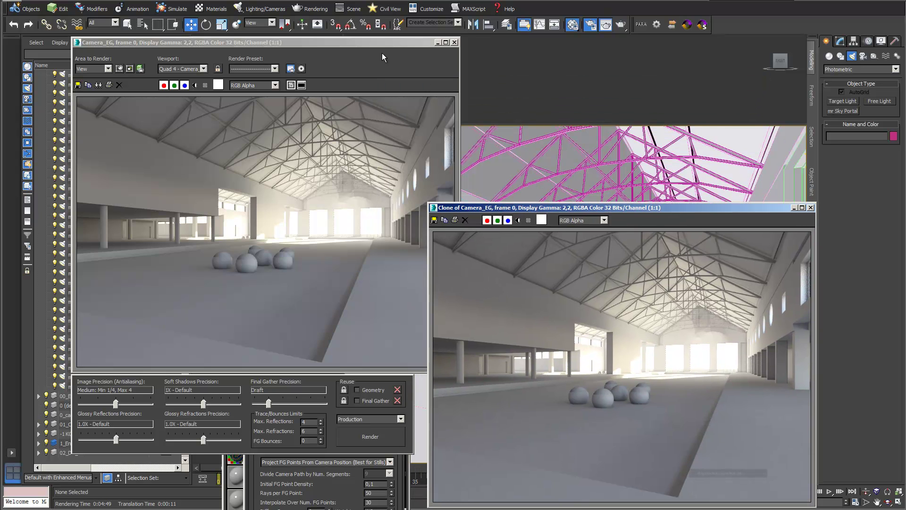
- Open the Light Lister from Lighting/Cameras > Tools and move it off the cloned render
left_click(260, 9)
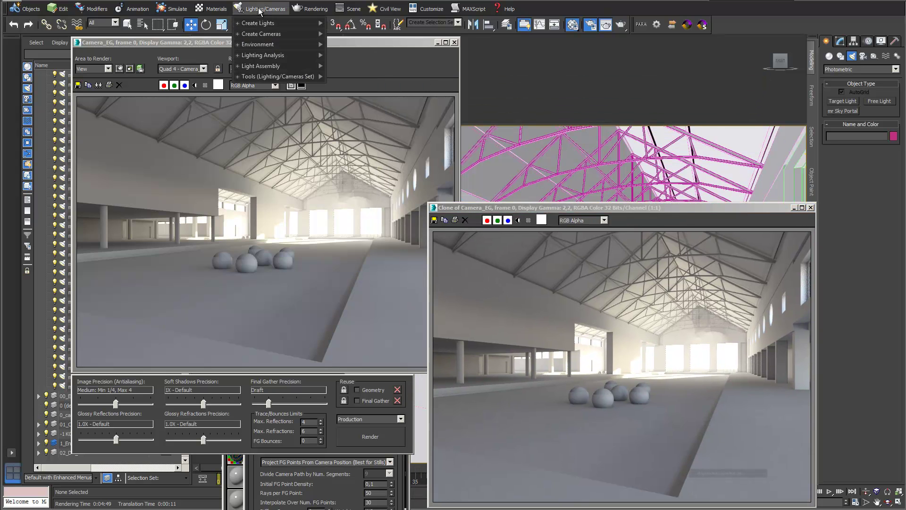
mouse_move(284, 76)
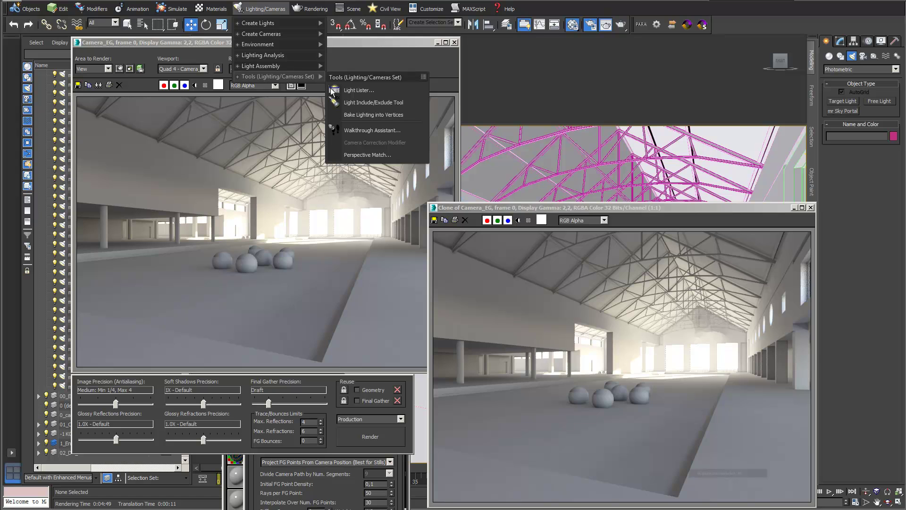
left_click(354, 90)
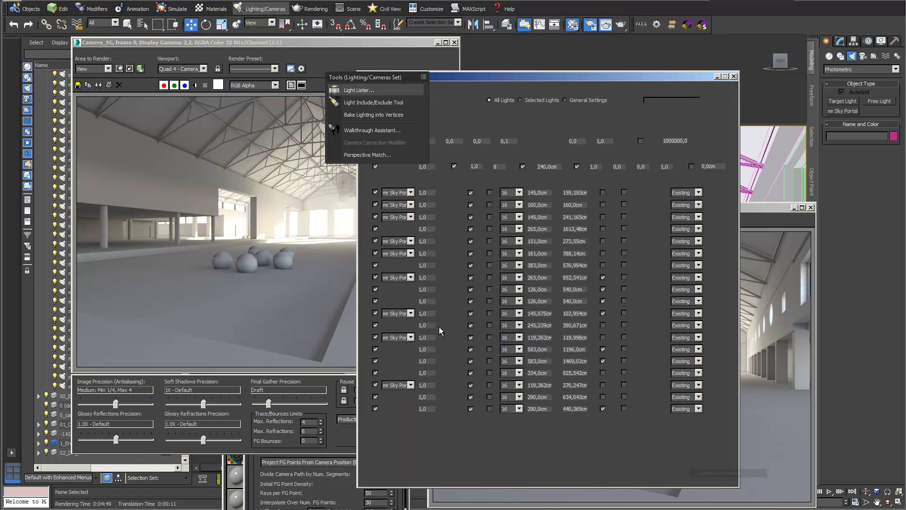
left_click_drag(536, 78, 457, 48)
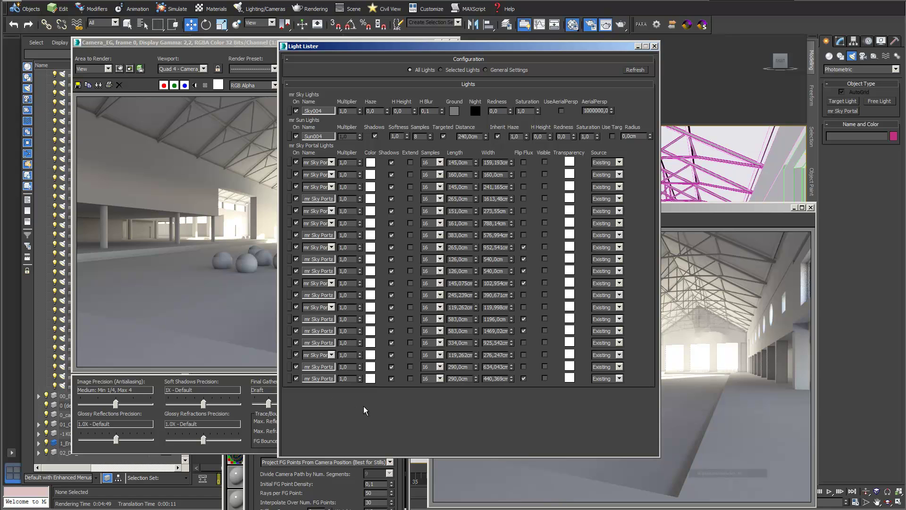
left_click_drag(566, 45, 335, 65)
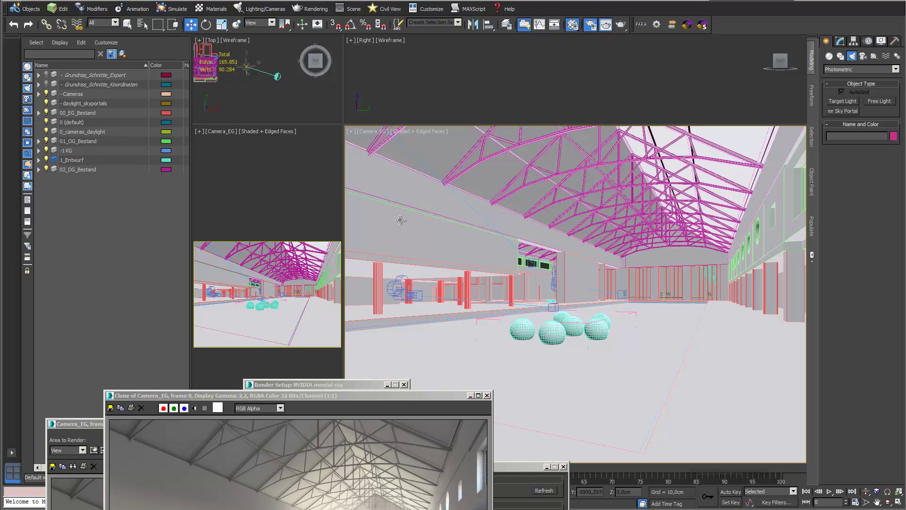
- Close the cloned render, open Render Setup, and open the 3DE_higher_for-view-light preset file
left_click(591, 25)
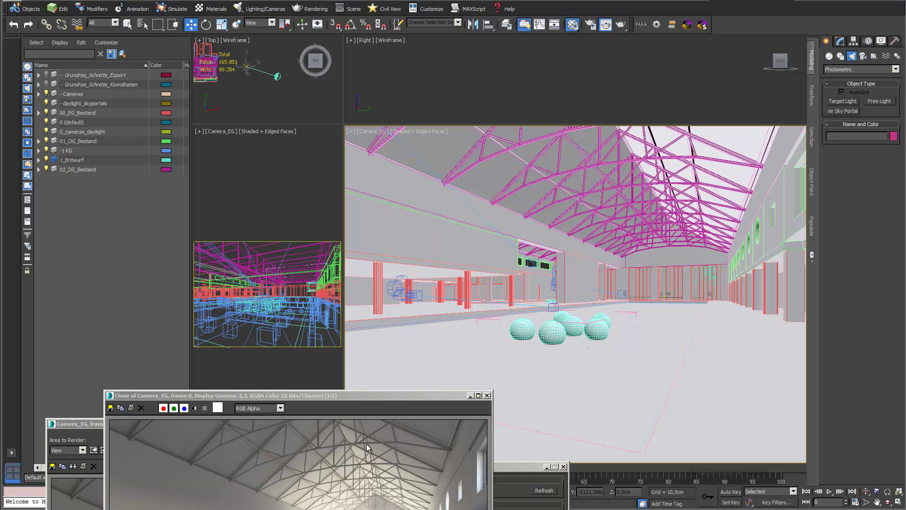
left_click(487, 394)
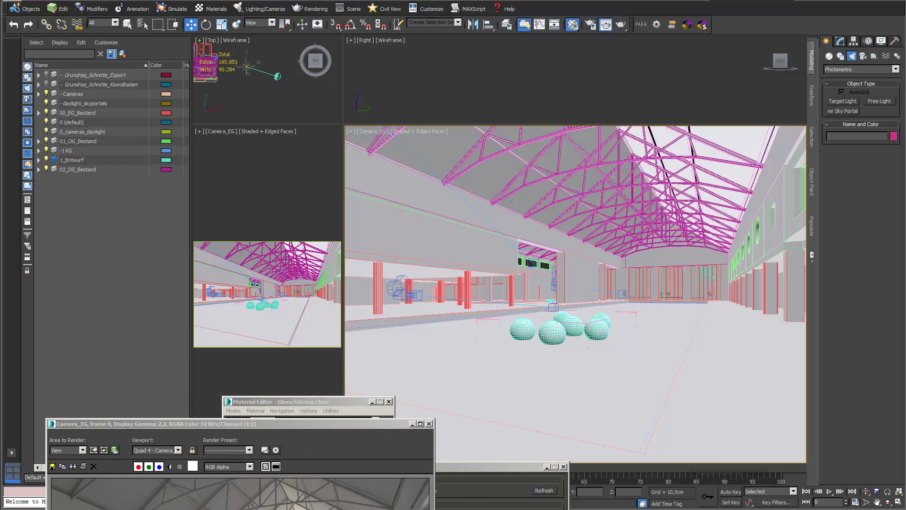
left_click(591, 25)
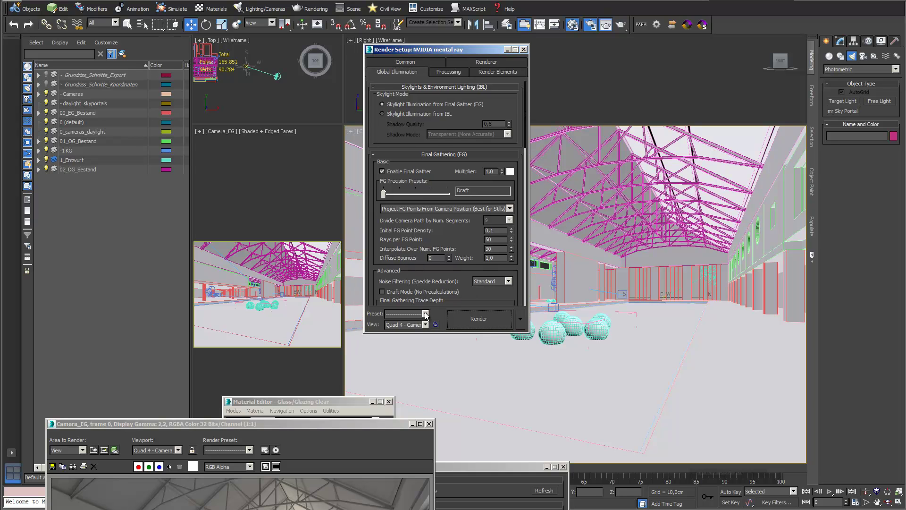
left_click(425, 314)
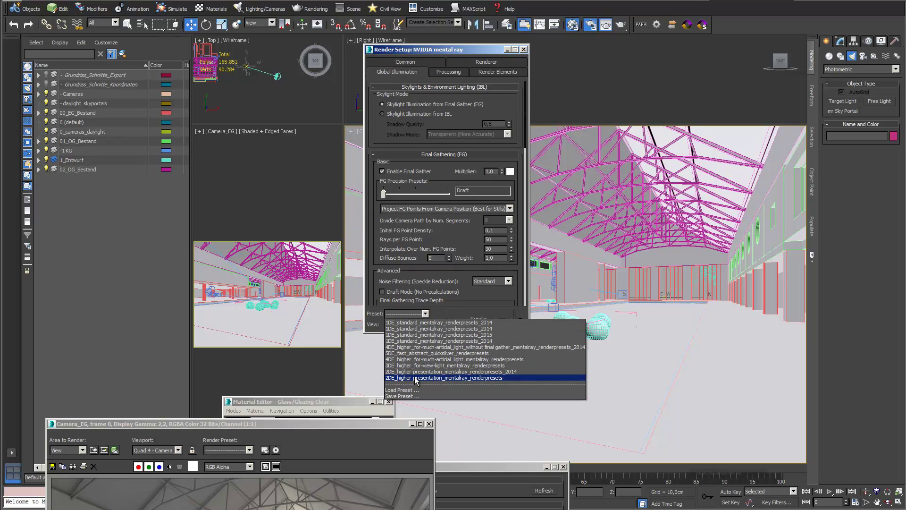
left_click(417, 390)
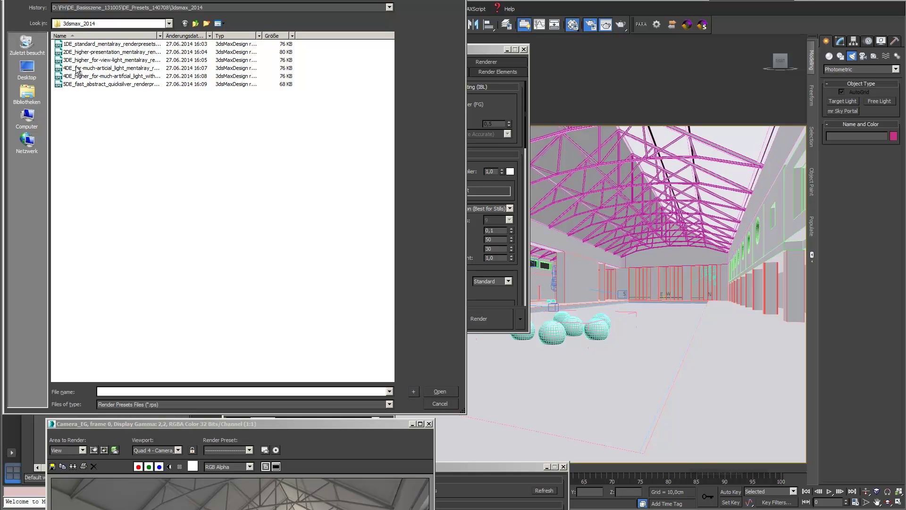
left_click(105, 61)
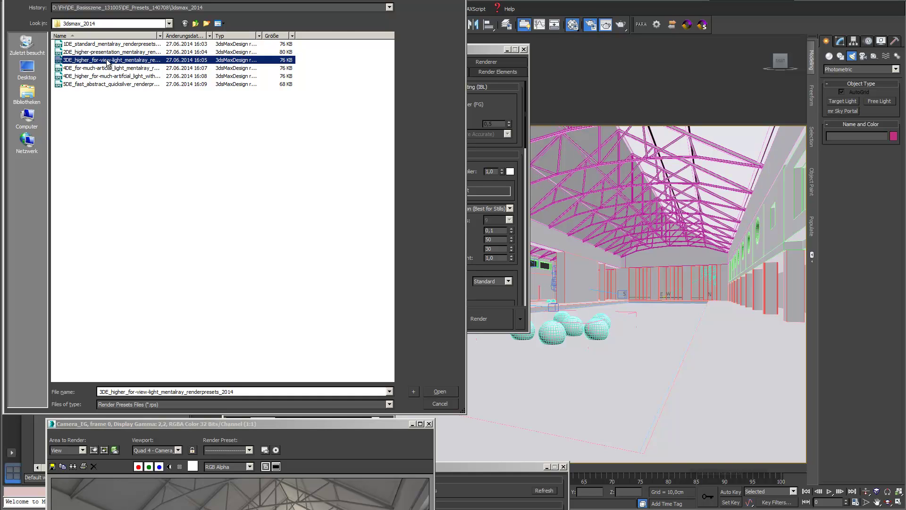
double_click(163, 36)
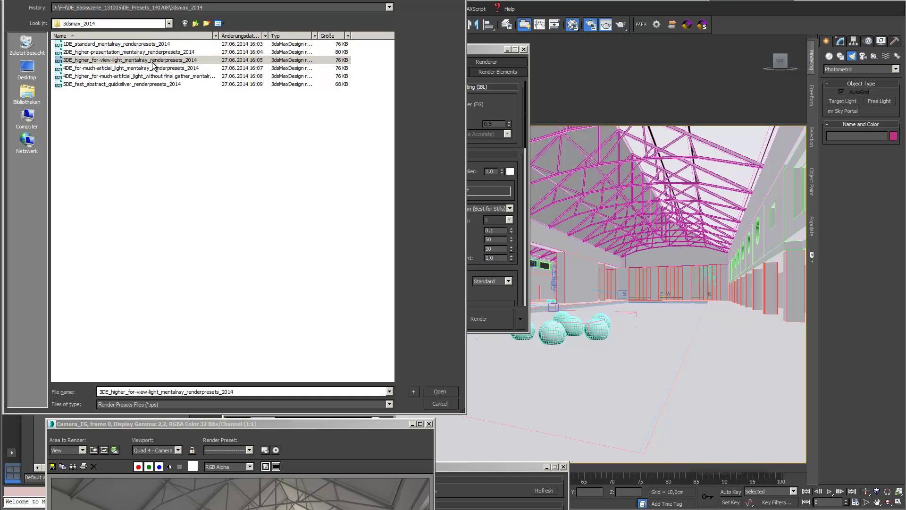
left_click(441, 392)
- Load the preset's Effects through Global Illumination categories into the mental ray settings
left_click(499, 255)
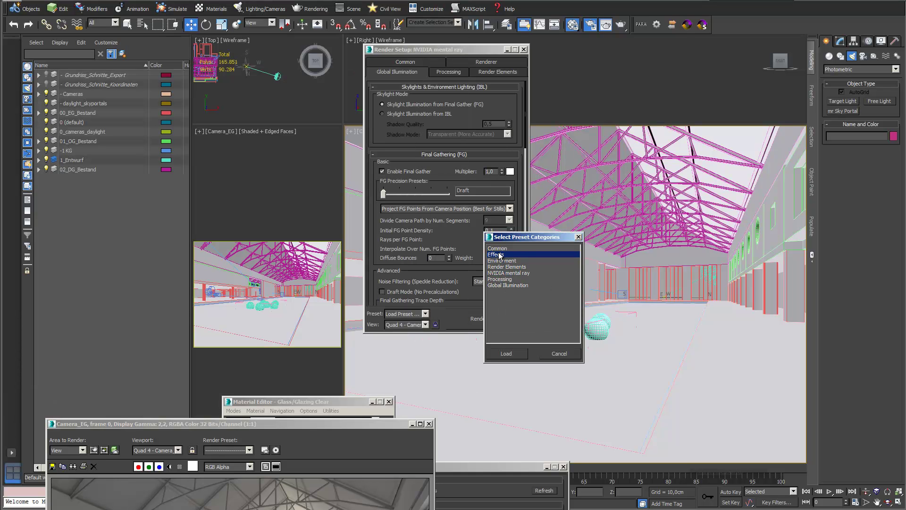
left_click_drag(498, 268, 511, 282, "ctrl")
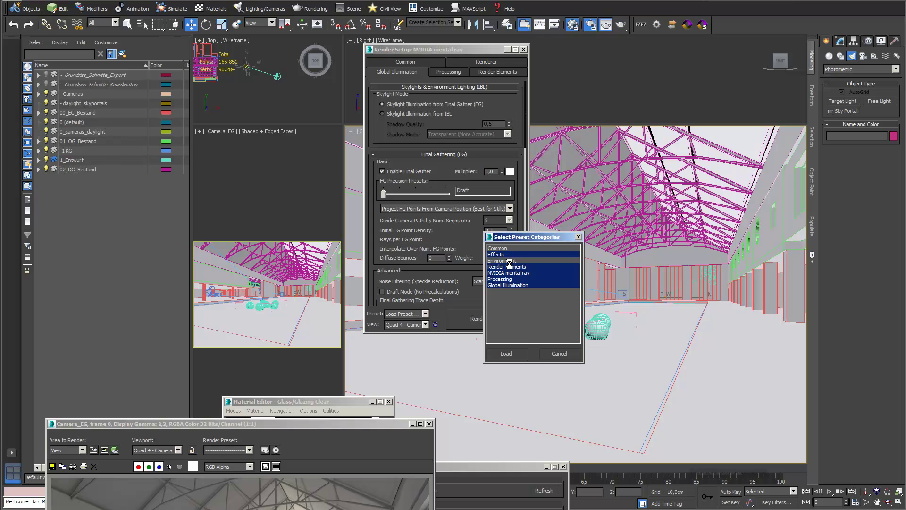
left_click(506, 353)
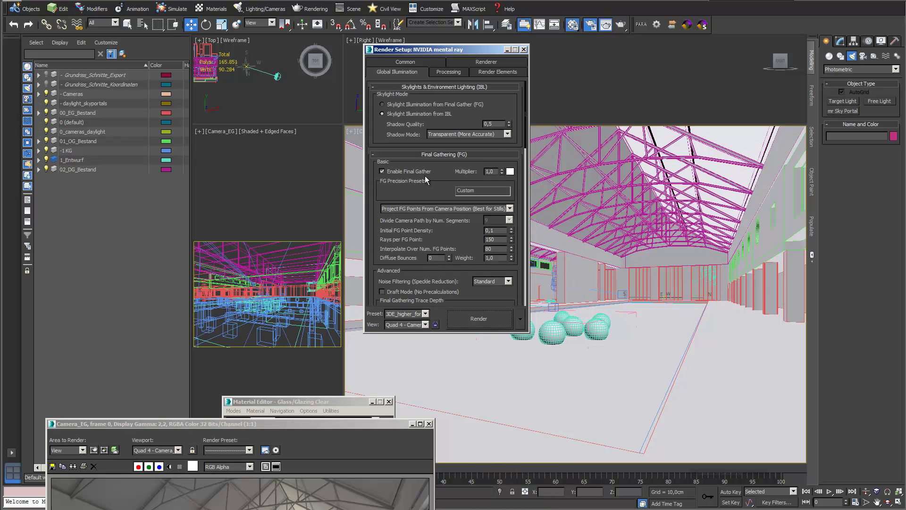
scroll(434, 264, "down", 3)
scroll(452, 286, "up", 3)
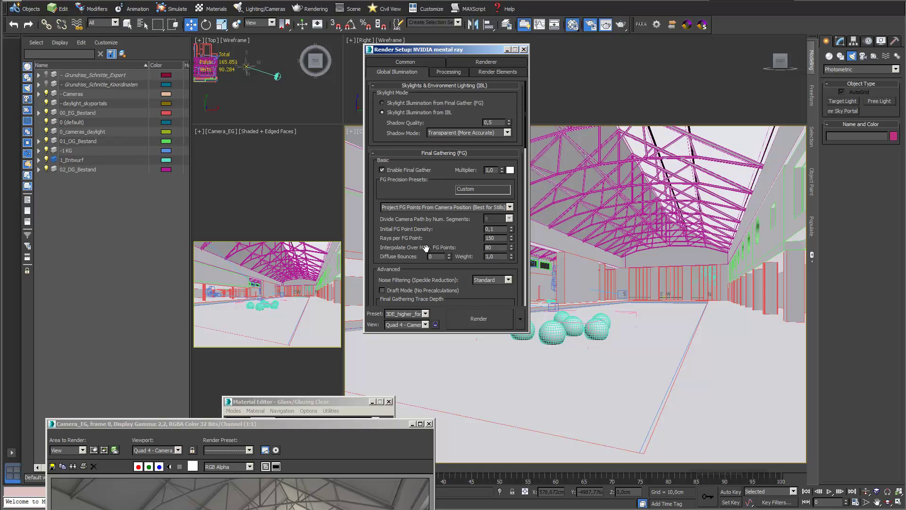
left_click_drag(482, 50, 396, 35)
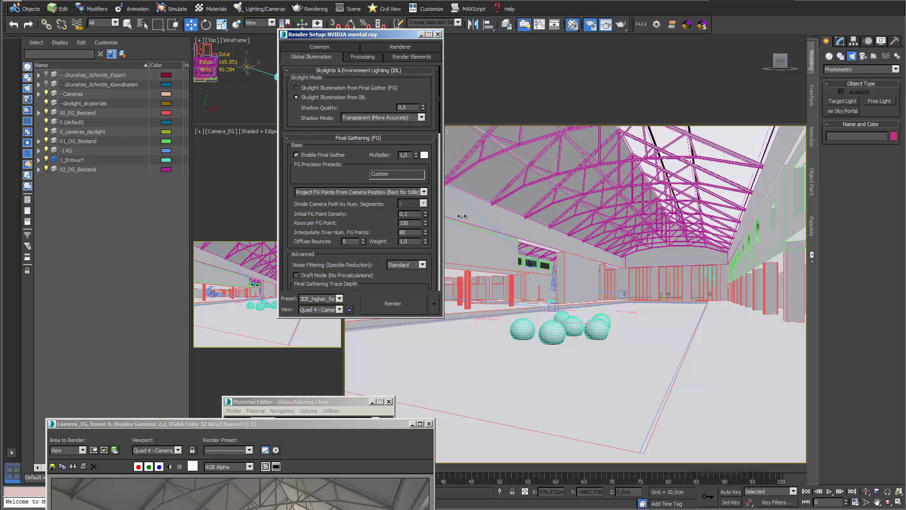
- Clone the current render frame and re-render Camera_EG with the new preset
left_click_drag(360, 422, 489, 73)
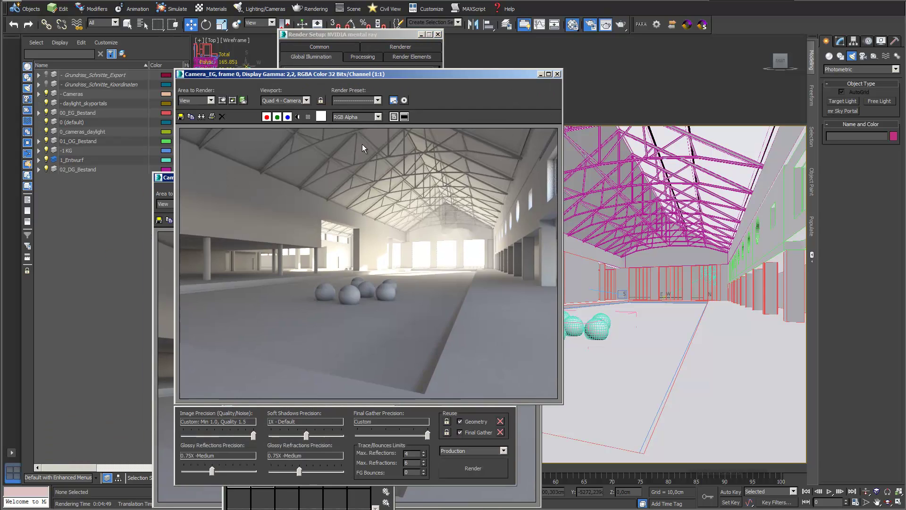
left_click(201, 117)
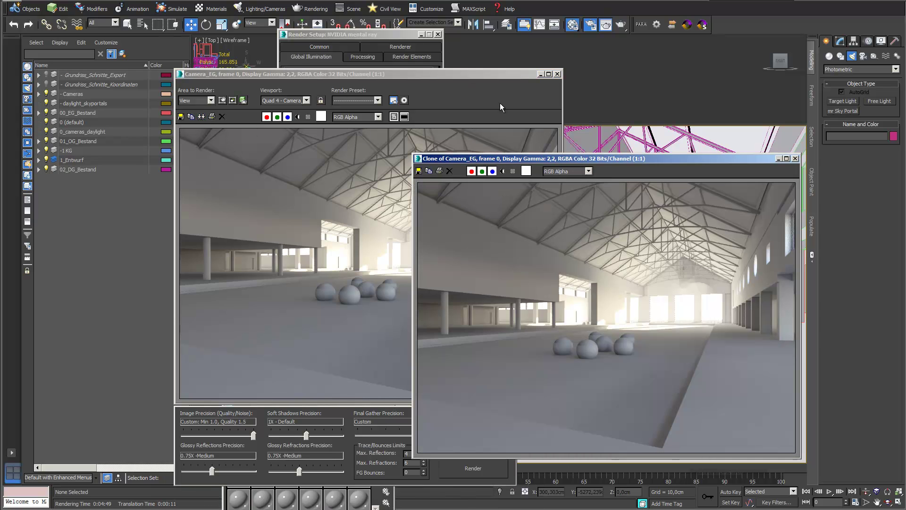
left_click_drag(484, 78, 439, 59)
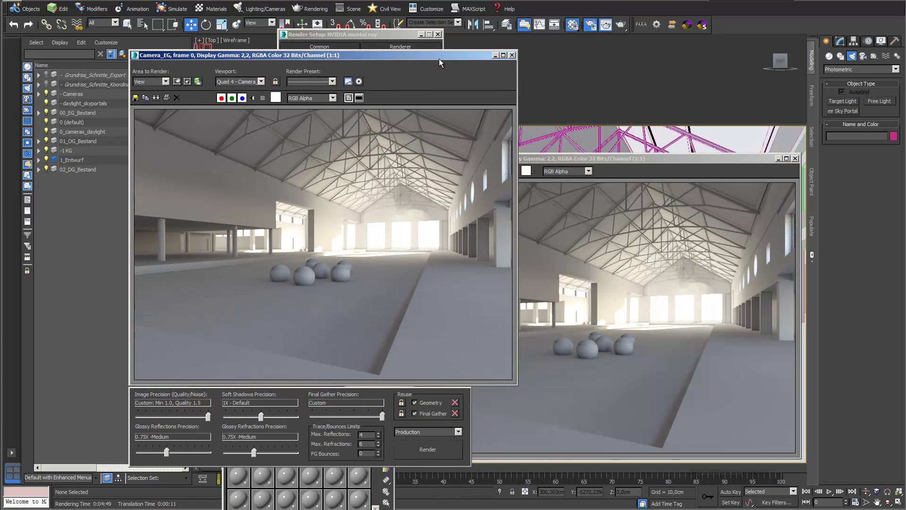
left_click(621, 26)
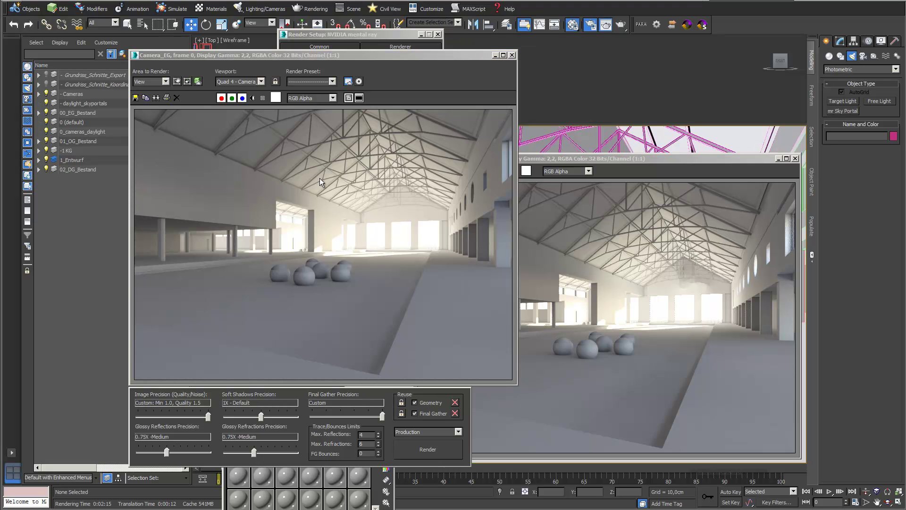
- Arrange the new render and both cloned frames side by side for comparison
left_click_drag(360, 58, 333, 48)
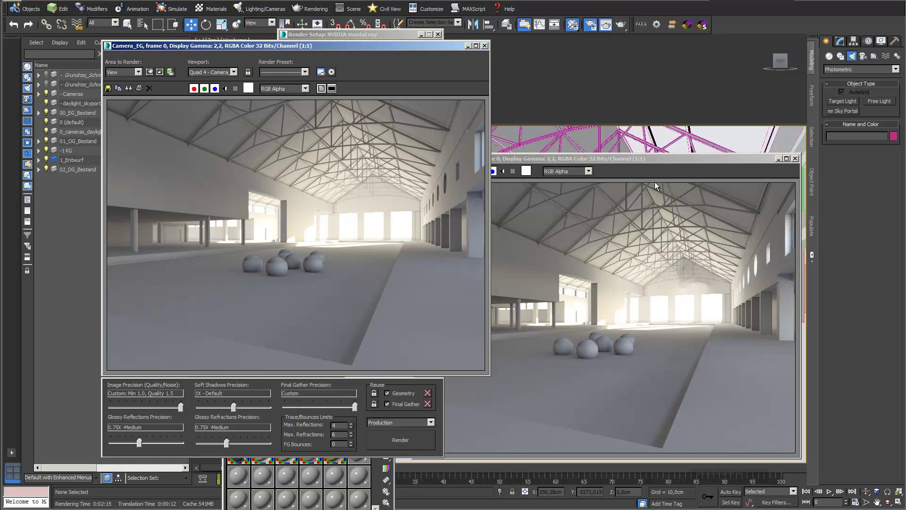
left_click_drag(664, 158, 723, 50)
mouse_move(731, 297)
left_mouse_down()
mouse_move(728, 250)
mouse_move(762, 83)
mouse_move(739, 62)
left_mouse_up()
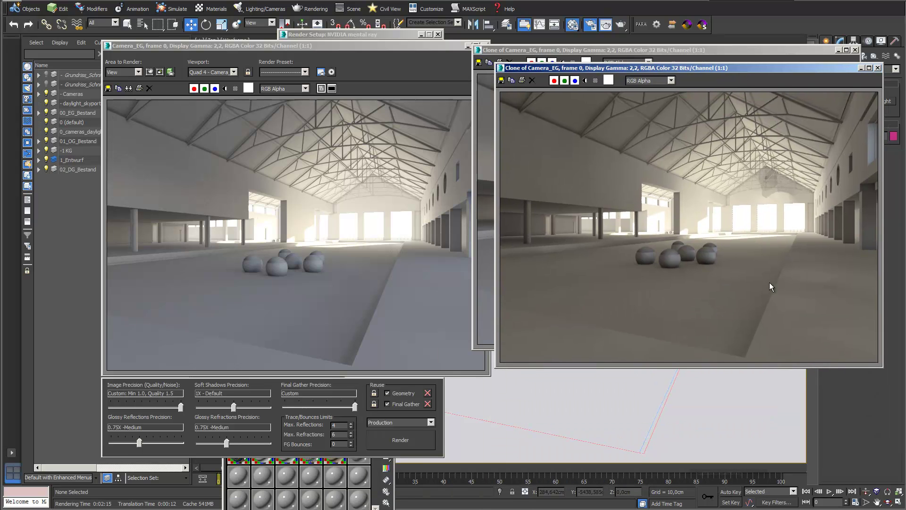
left_click_drag(712, 69, 686, 58)
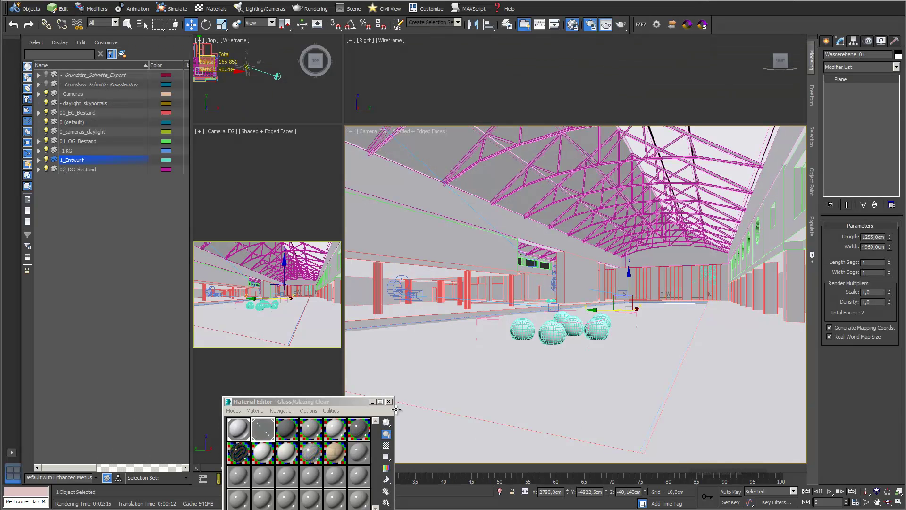
- Activate the Wall Paint/Matte Cool White material, pick the Mass Element floor, and isolate it
left_click_drag(343, 400, 257, 90)
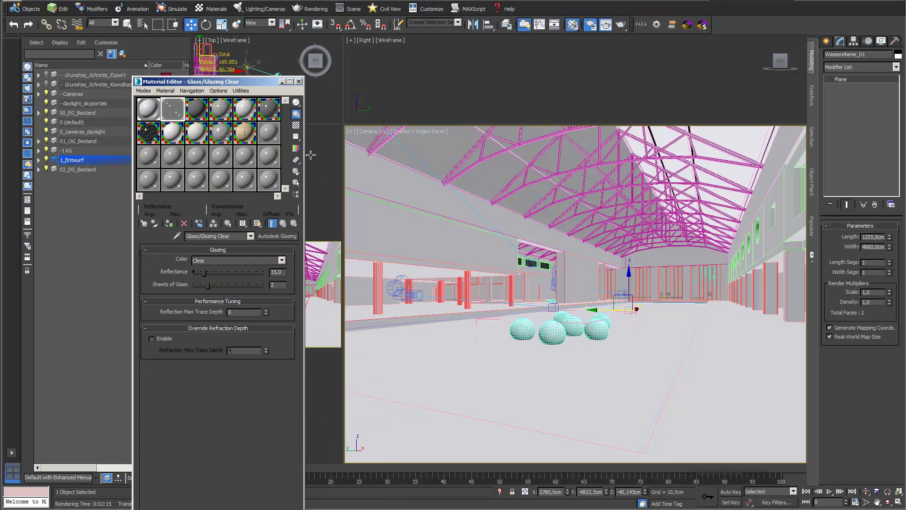
left_click(155, 111)
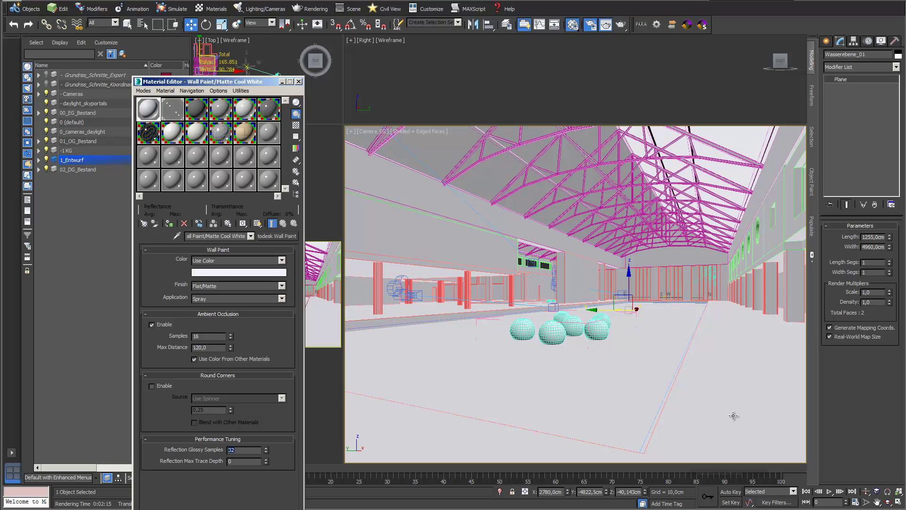
left_click(723, 376)
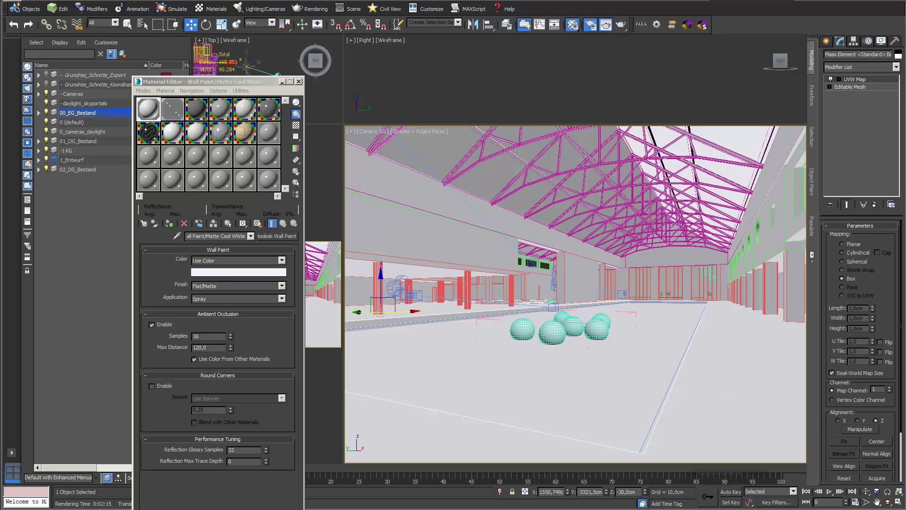
left_click(500, 492)
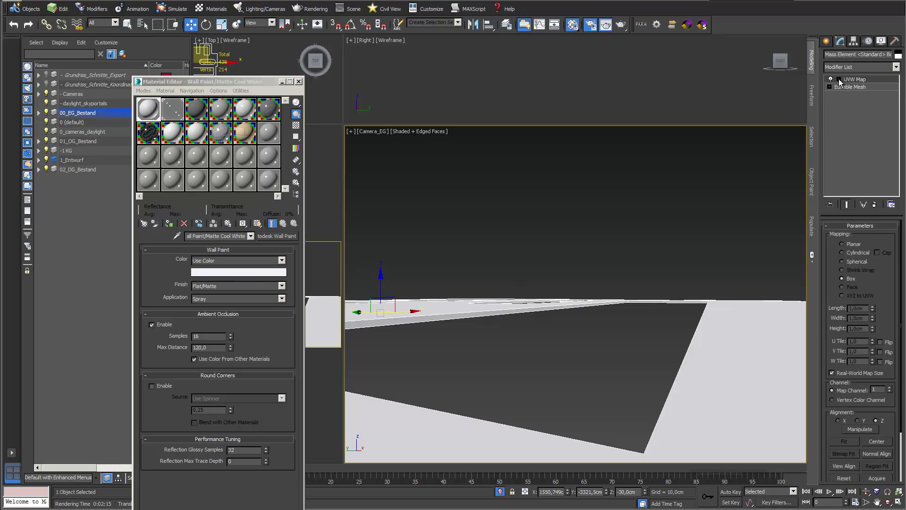
- Replace the floor's UVW Map with a new Box-projected UVW Map and pick an empty material slot
left_click(874, 204)
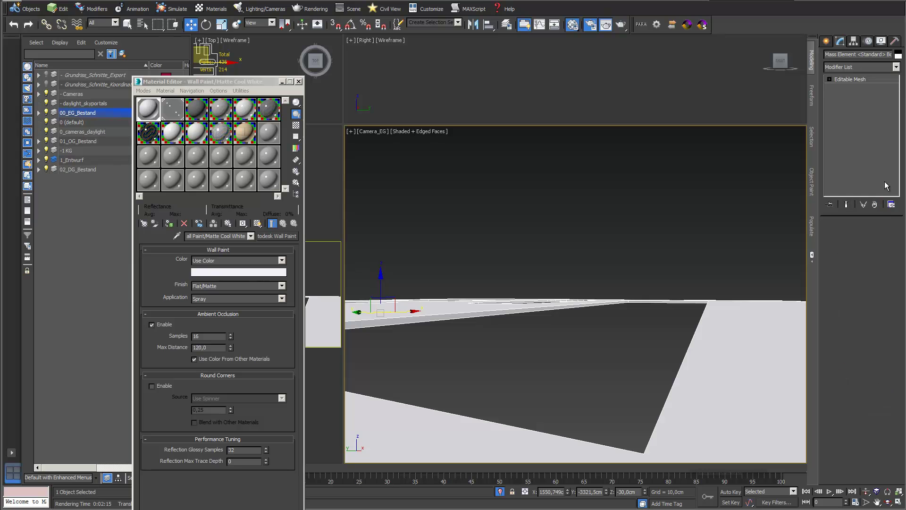
left_click(896, 67)
scroll(899, 104, "up", 2)
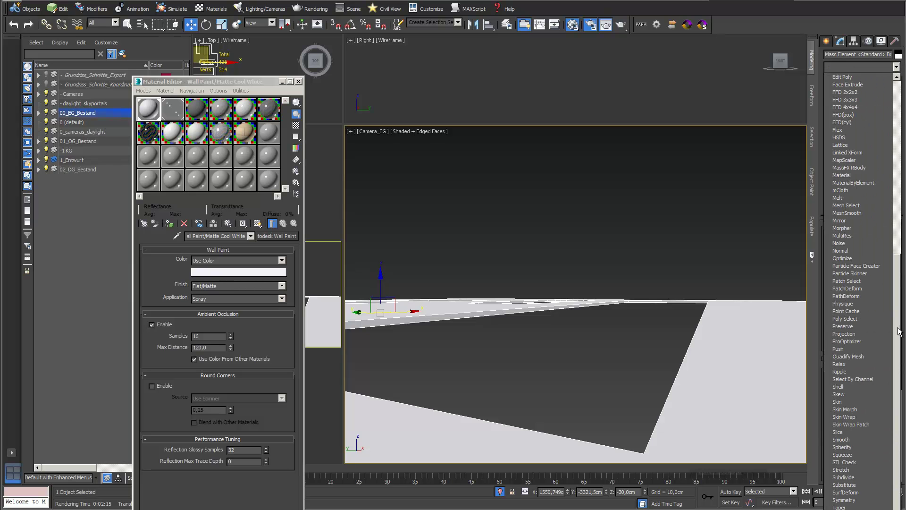
key("Return")
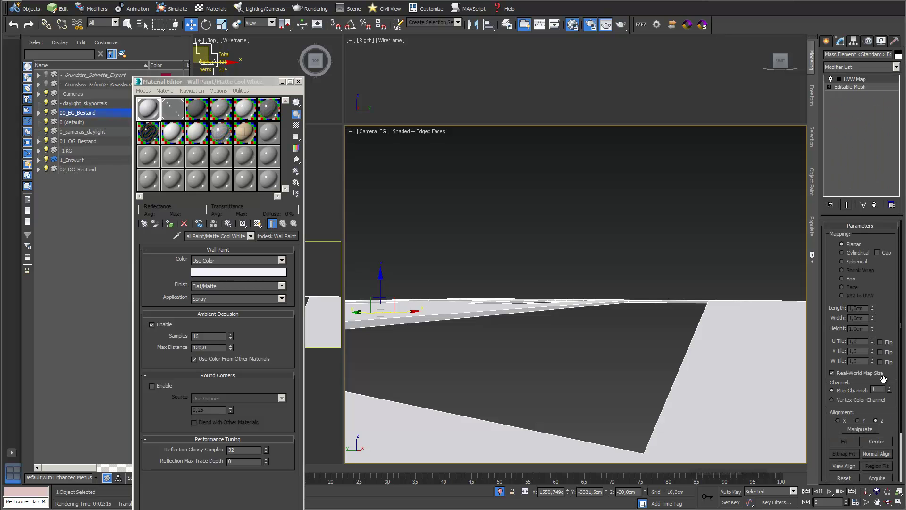
left_click(842, 278)
left_click(149, 156)
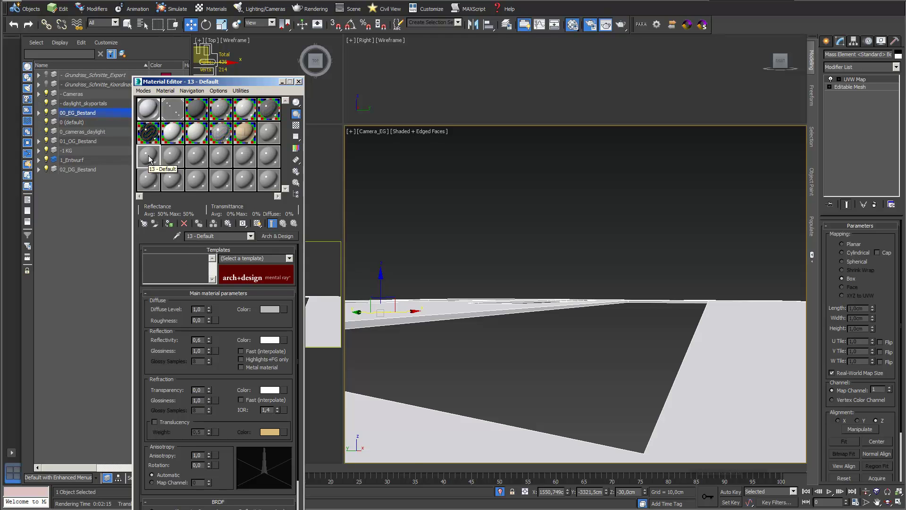
- Load Ceramic > Tile > 1in Squares - Mosaic Blue from the Material/Map Browser into the slot
left_click(269, 236)
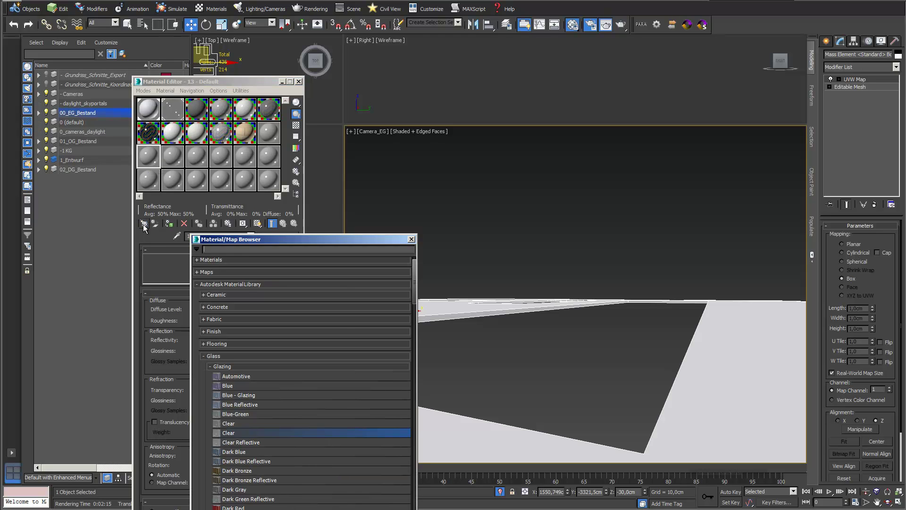
left_click_drag(268, 239, 306, 120)
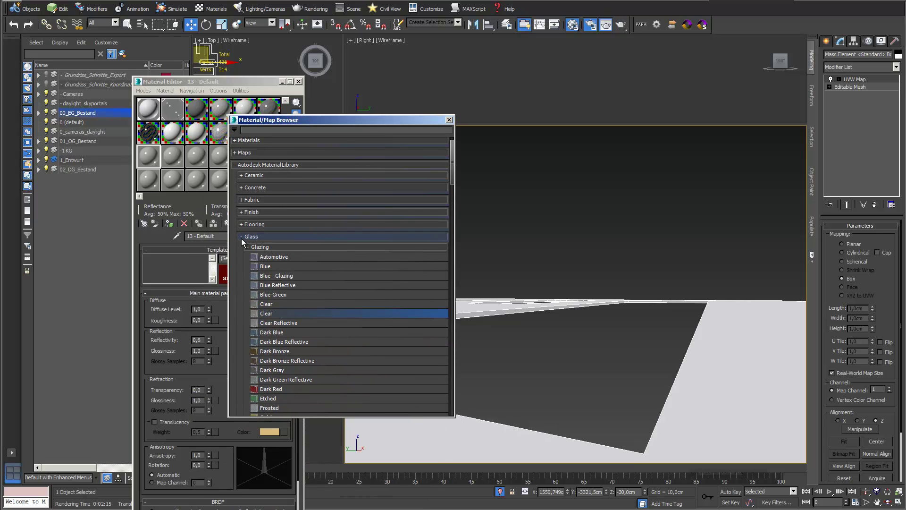
left_click(245, 178)
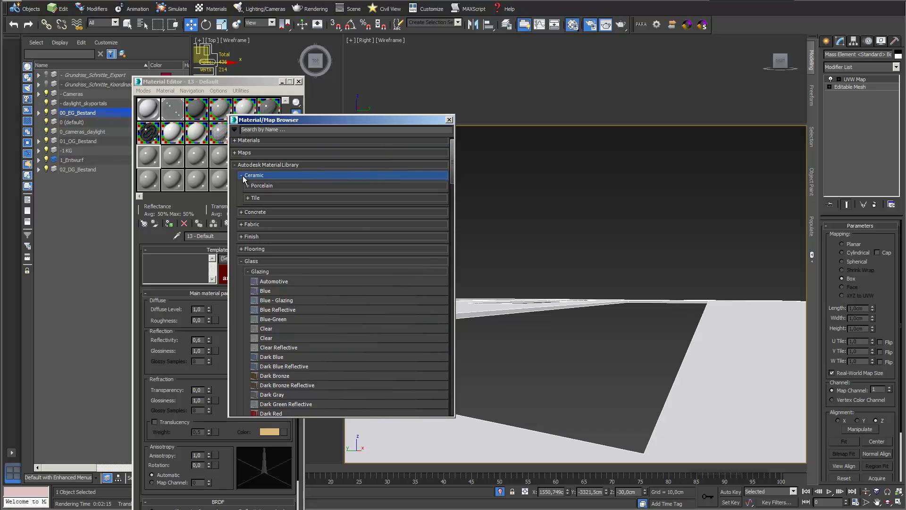
left_click(248, 198)
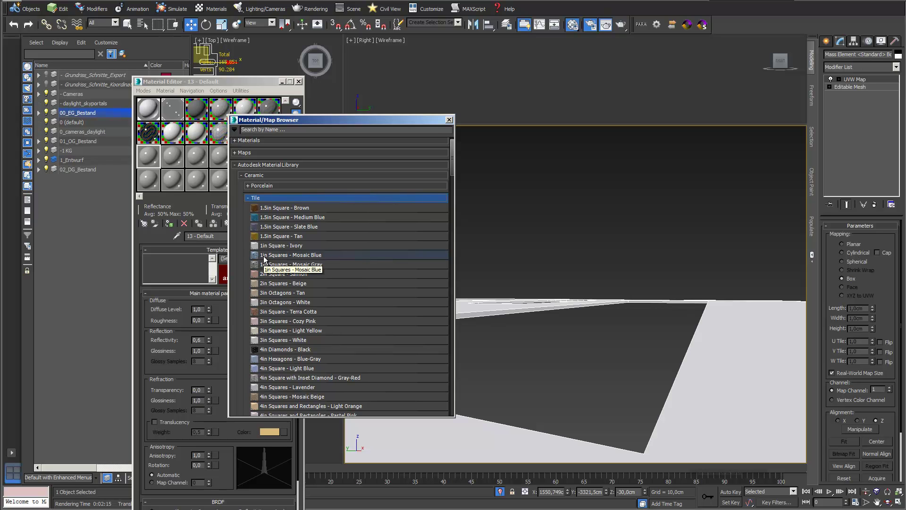
double_click(263, 256)
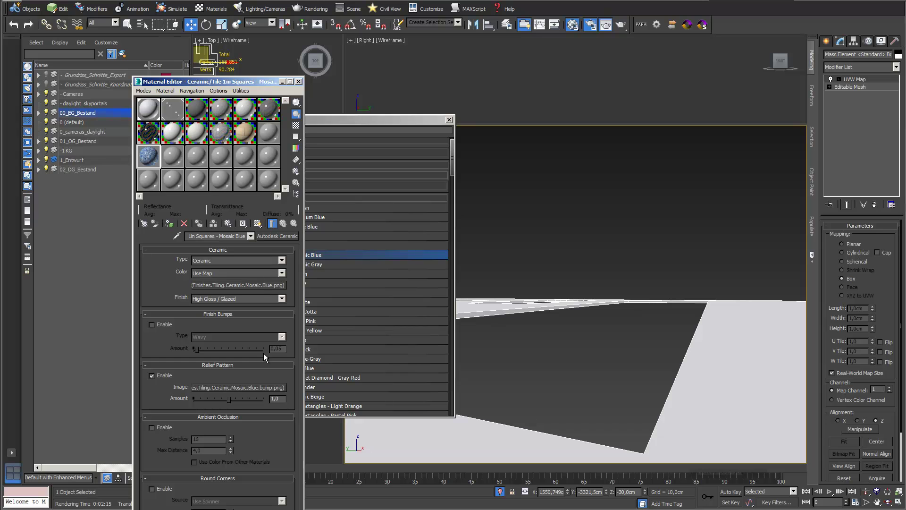
- Enable ambient occlusion at max distance 120, using colour from other materials
left_click_drag(226, 82, 243, 19)
left_click(168, 365)
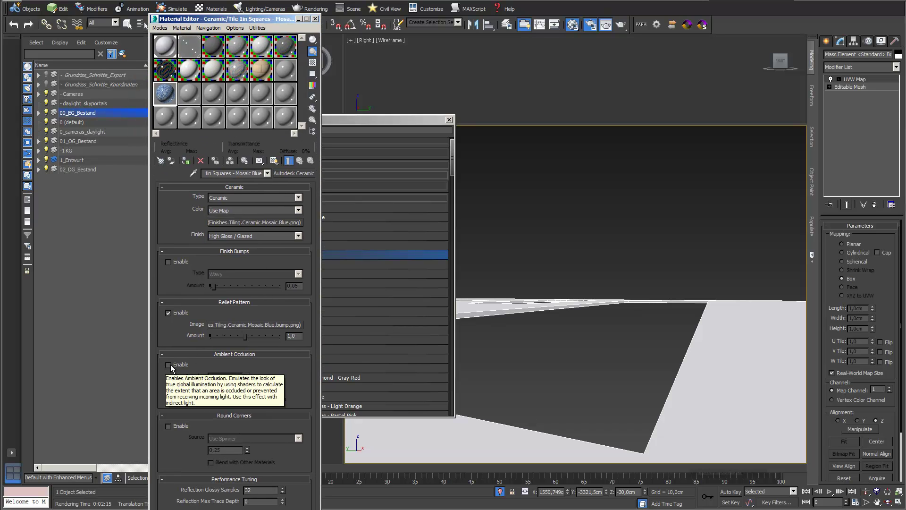
double_click(216, 387)
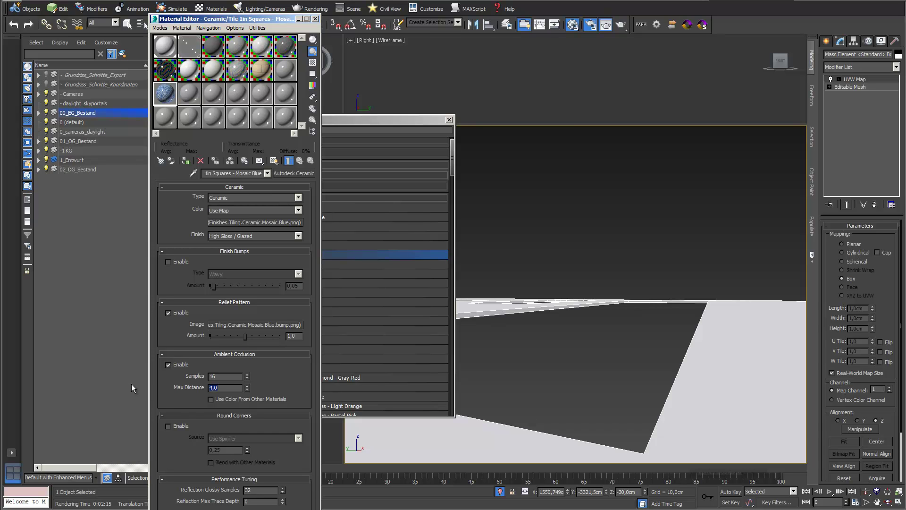
key("BackSpace")
type("120")
key("Return")
left_click(210, 399)
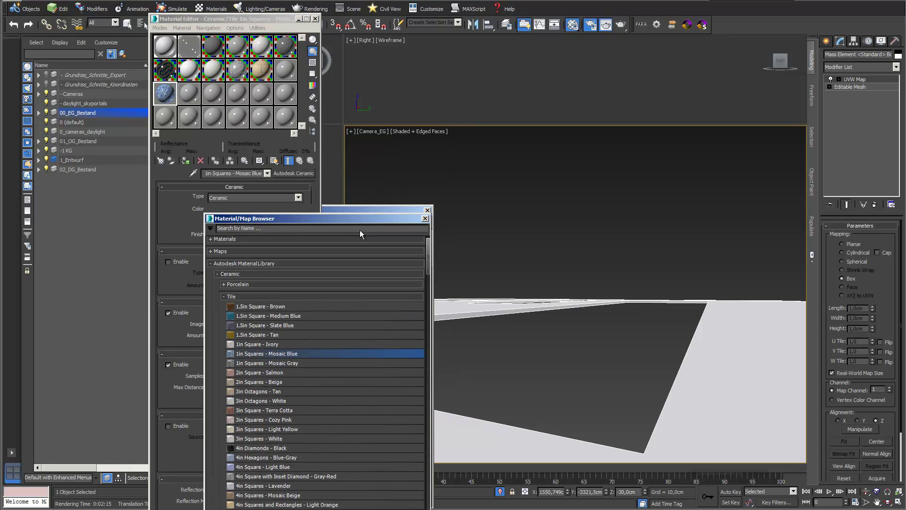
key("Escape")
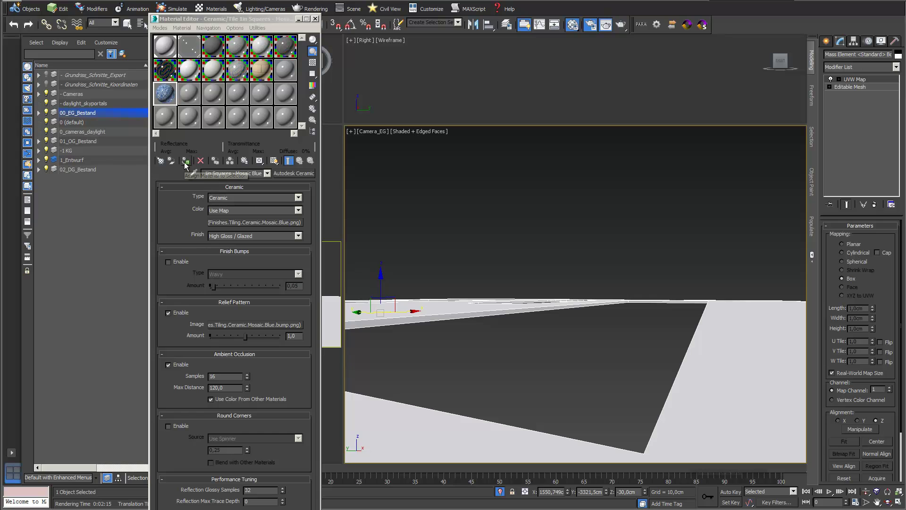
- Assign the mosaic tile to the floor, show it in the viewport, and open colour map Map #101
left_click(219, 174)
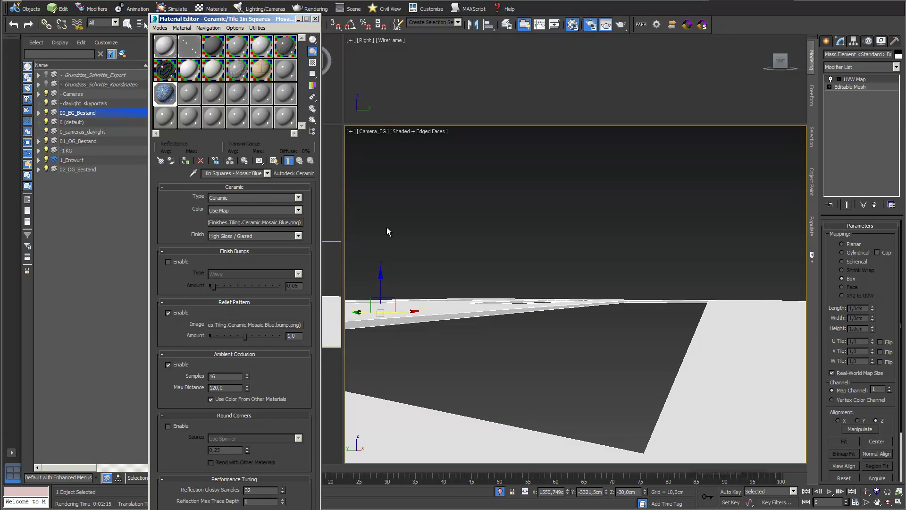
left_click(274, 161)
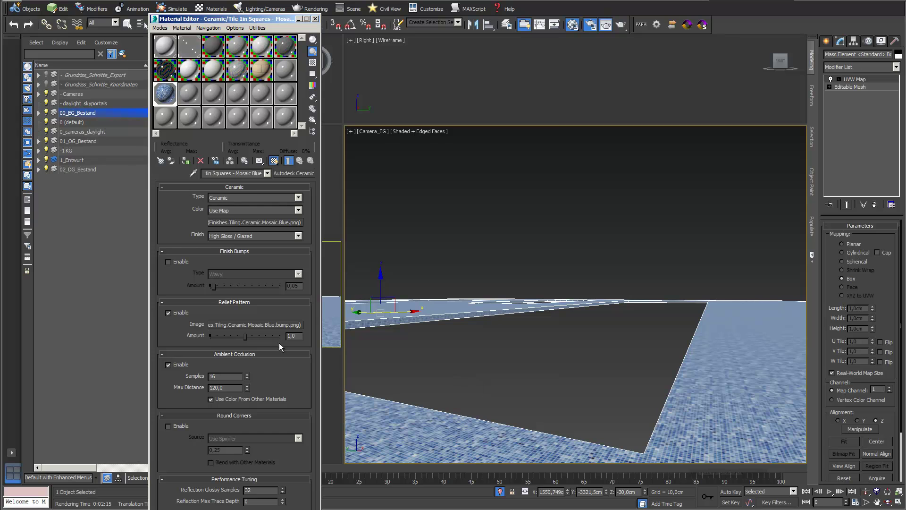
left_click_drag(224, 21, 214, 17)
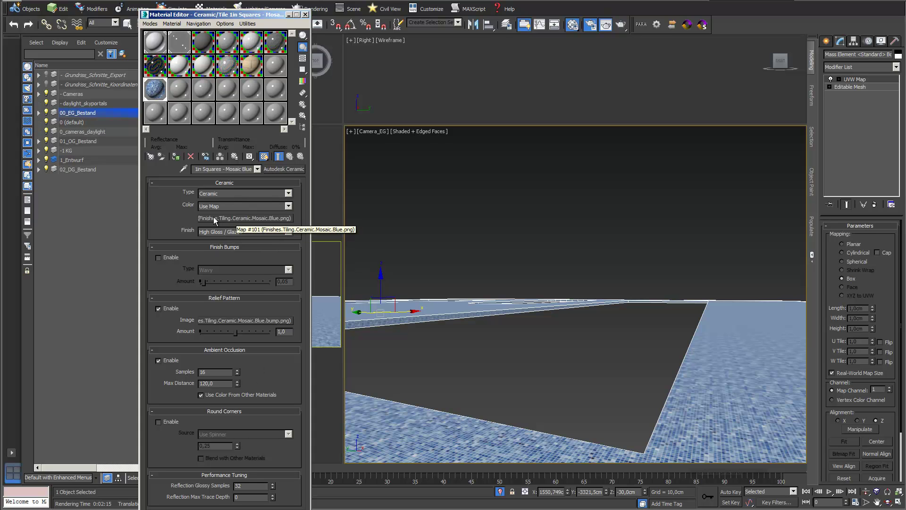
left_click(260, 219)
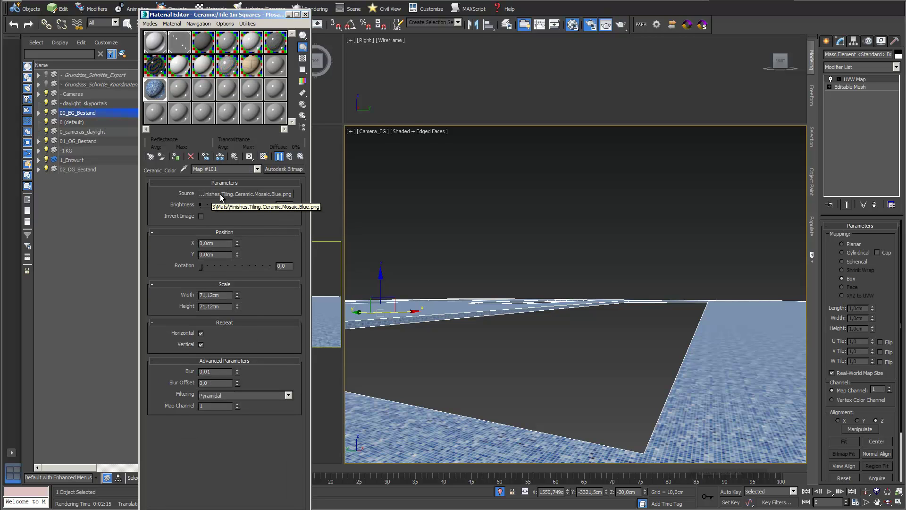
- Keep the same bitmap image and set the texture width and height to 200 cm
left_click(221, 194)
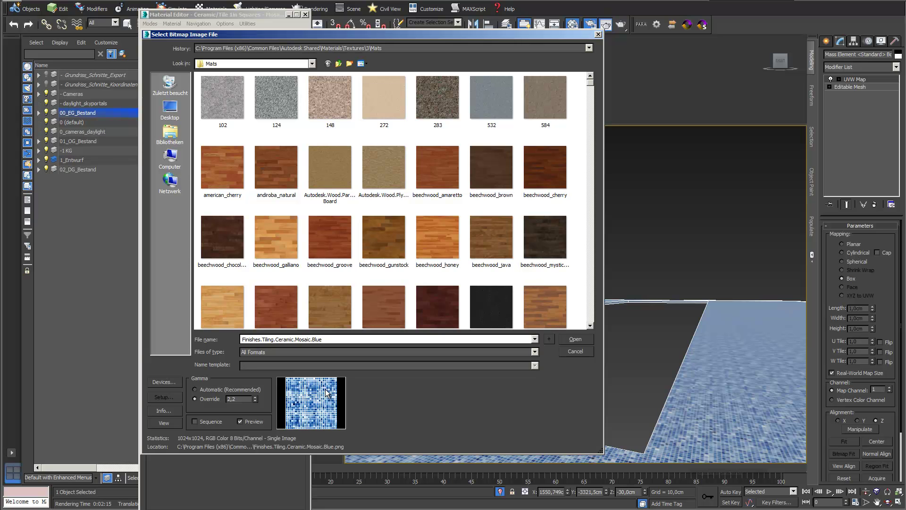
left_click(574, 348)
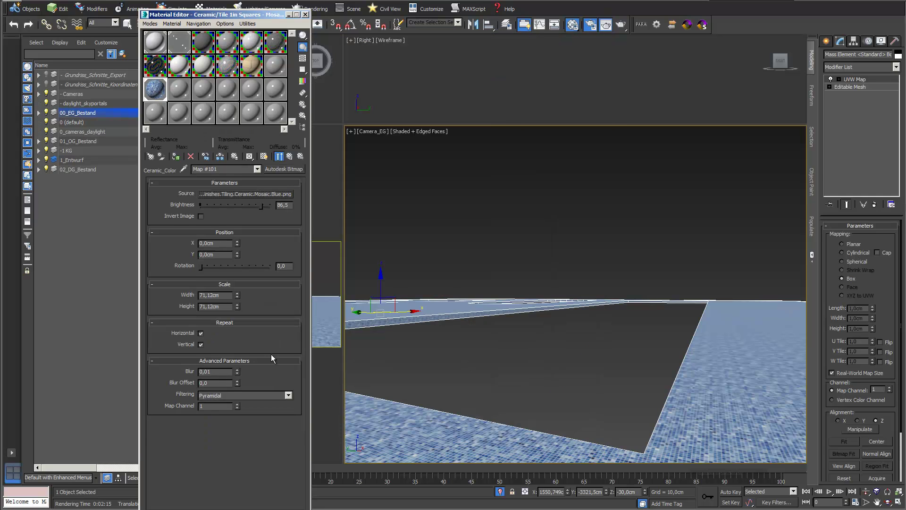
left_click(268, 194)
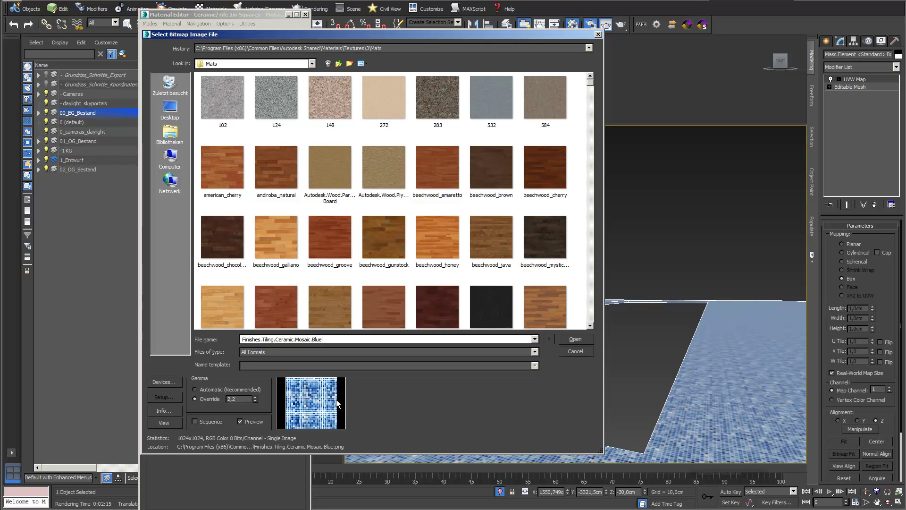
left_click(576, 351)
double_click(221, 295)
type("200")
key("Return")
double_click(226, 306)
type("200")
key("Return")
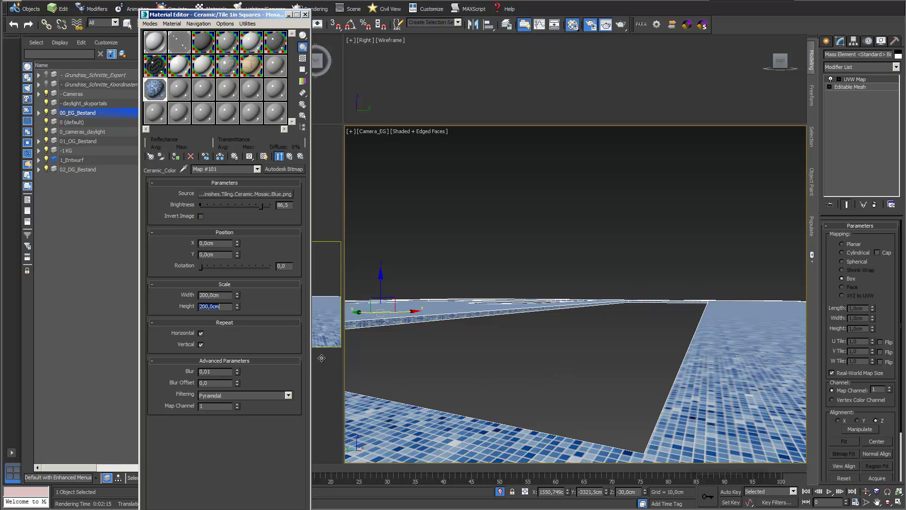
- Try a 45° texture rotation on the floor tiles, then reset it to 0
left_click(288, 265)
type("45")
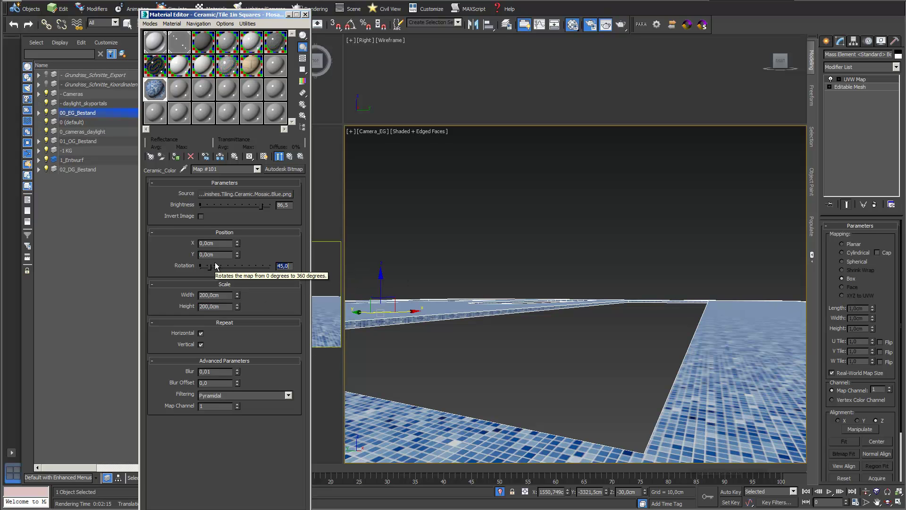
key("Return")
left_click(542, 379)
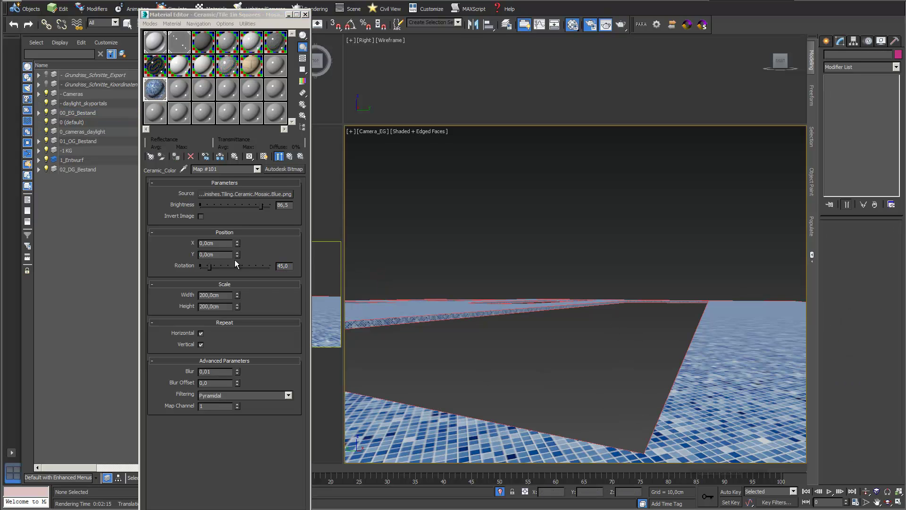
left_click(290, 267)
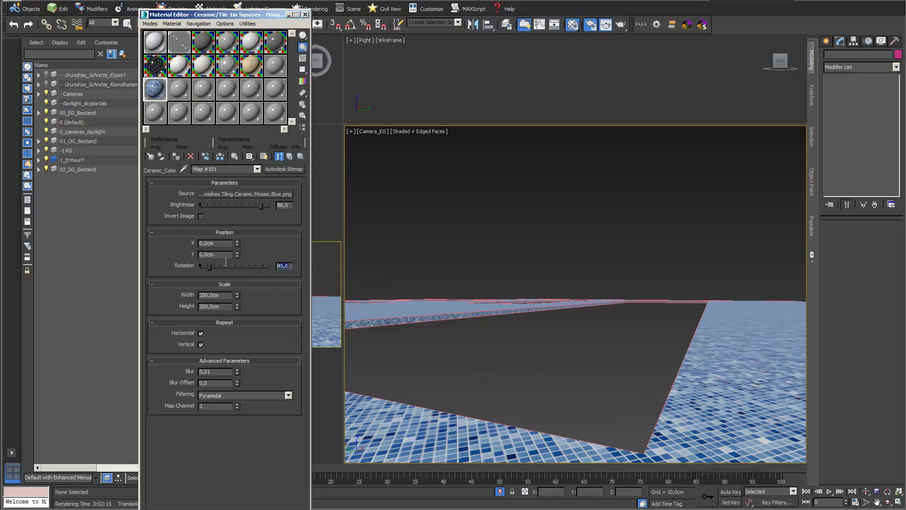
type("0")
key("Return")
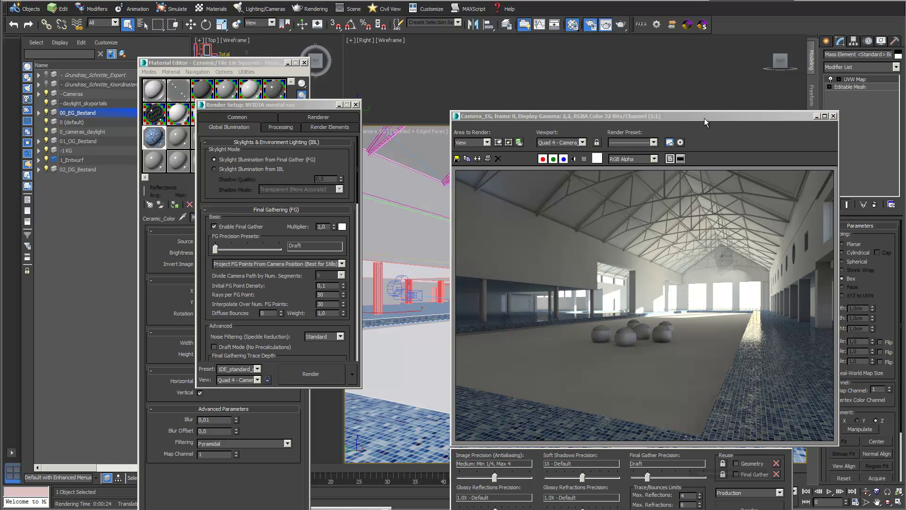
- Move the Camera_EG rendered frame window off screen to reveal the viewport
left_click_drag(705, 114, 673, 106)
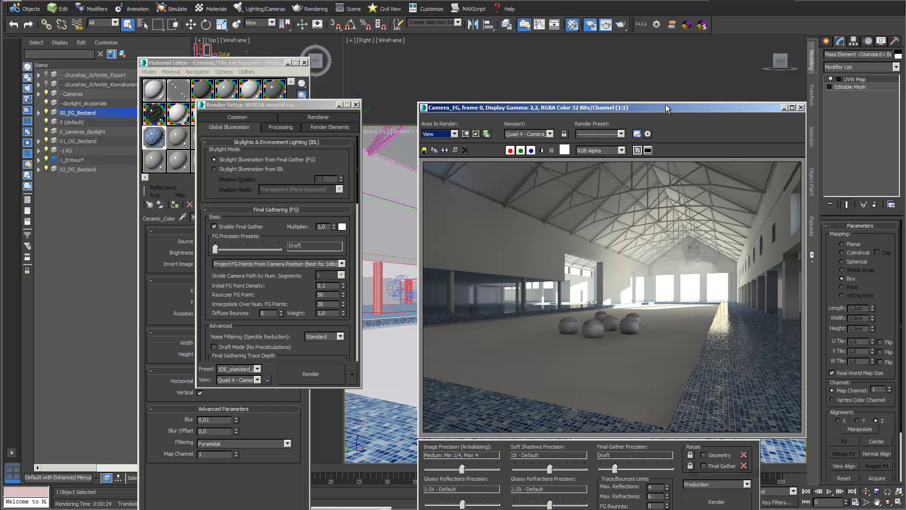
left_click_drag(661, 106, 683, 94)
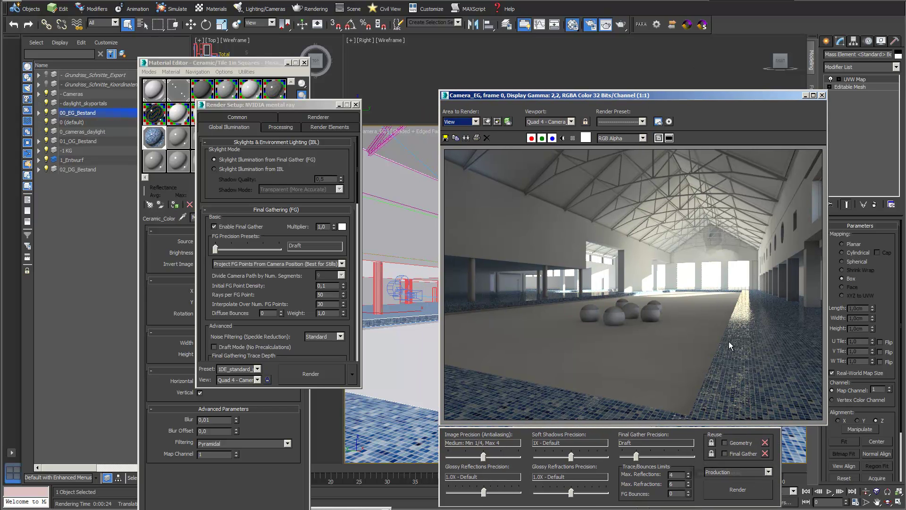
mouse_move(670, 96)
left_mouse_down()
mouse_move(745, 201)
mouse_move(783, 507)
left_mouse_up()
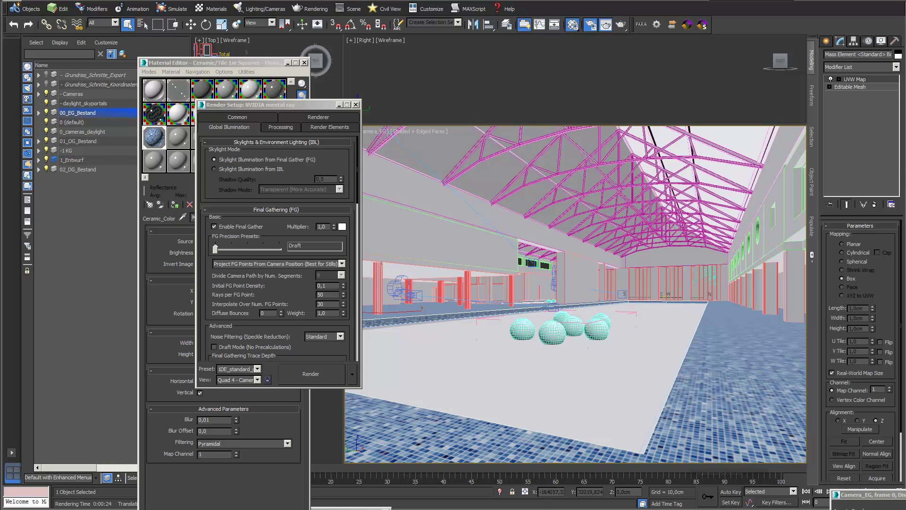
- Add an Edit Poly modifier to the pool floor
left_click(896, 66)
left_click_drag(897, 92, 898, 132)
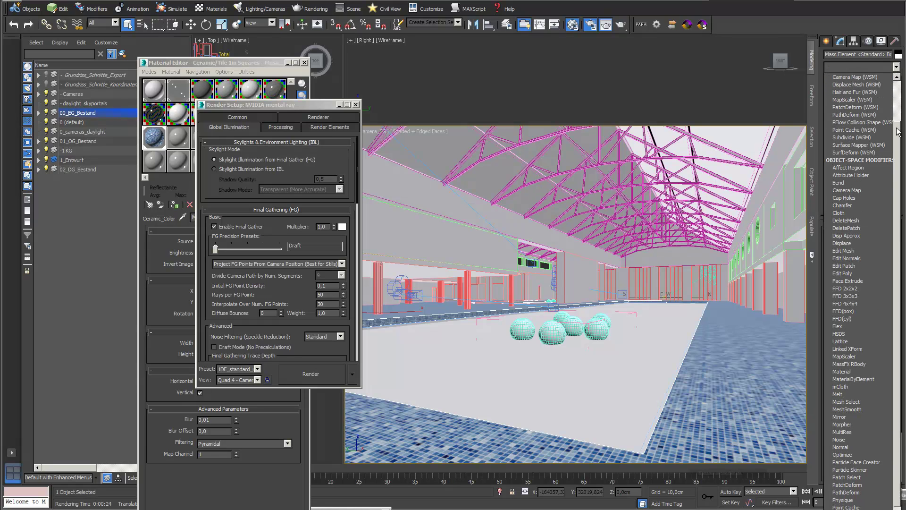
left_click(878, 273)
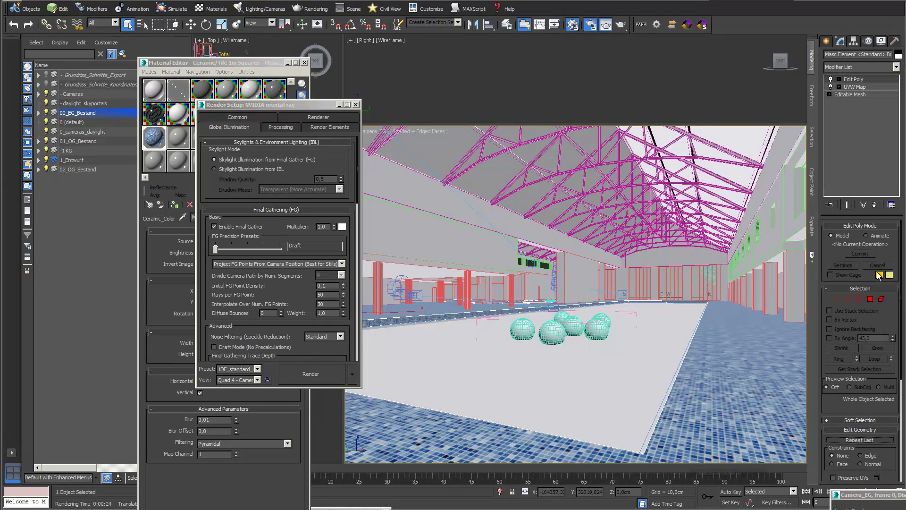
- Convert the tile material to a 2-slot Multi/Sub-Object, keeping the mosaic ceramic as a sub-material
left_click(284, 217)
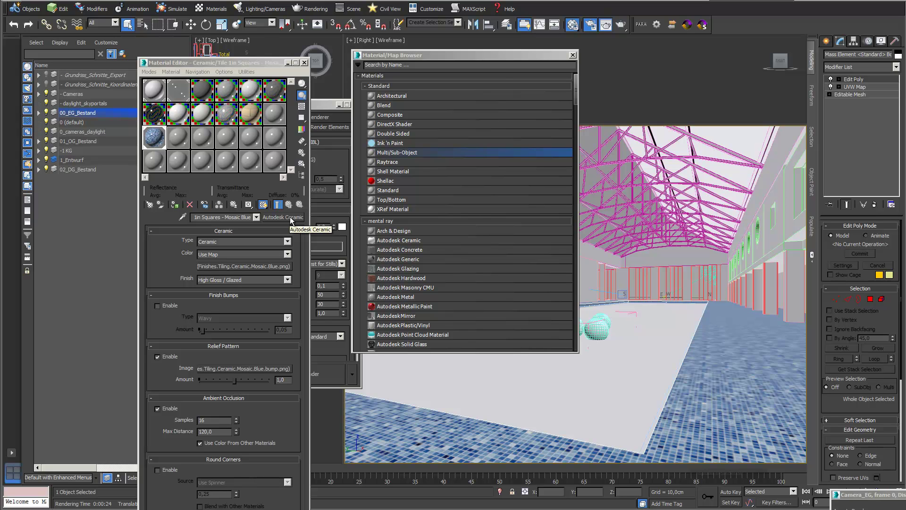
left_click(291, 219)
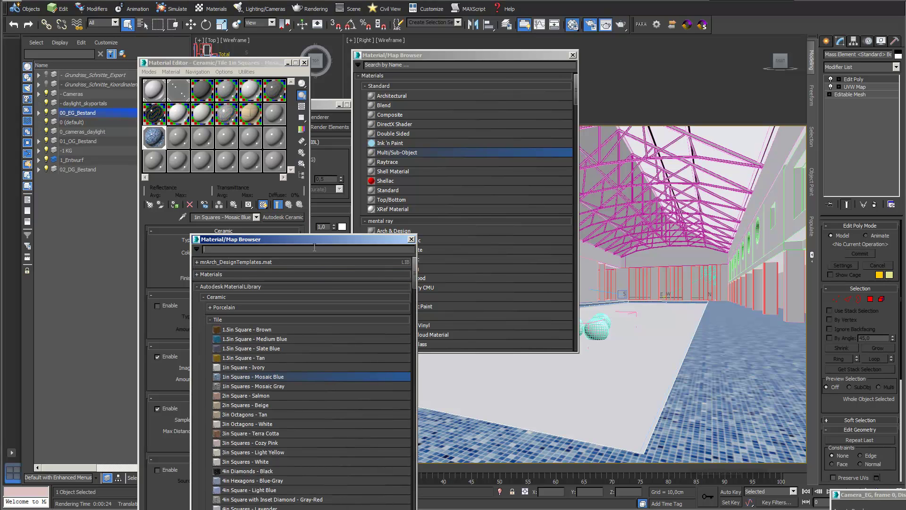
left_click_drag(317, 238, 553, 156)
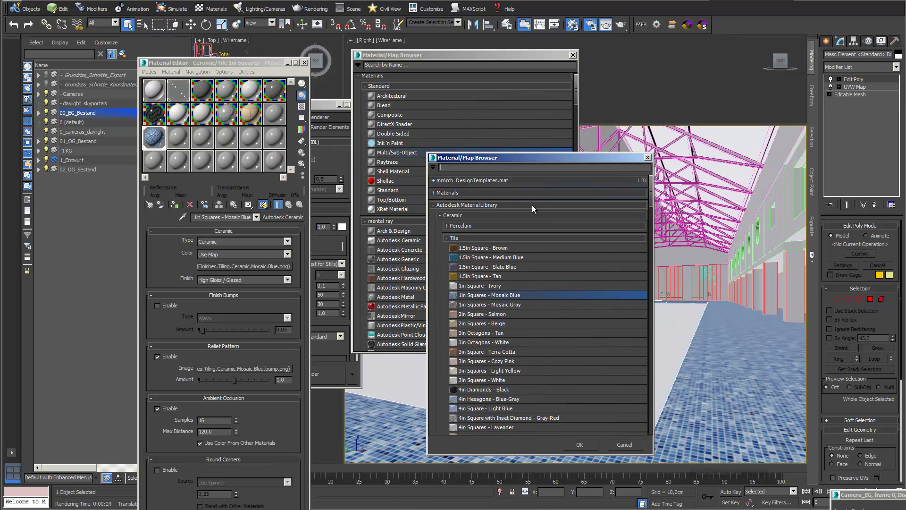
left_click(435, 193)
left_click(441, 204)
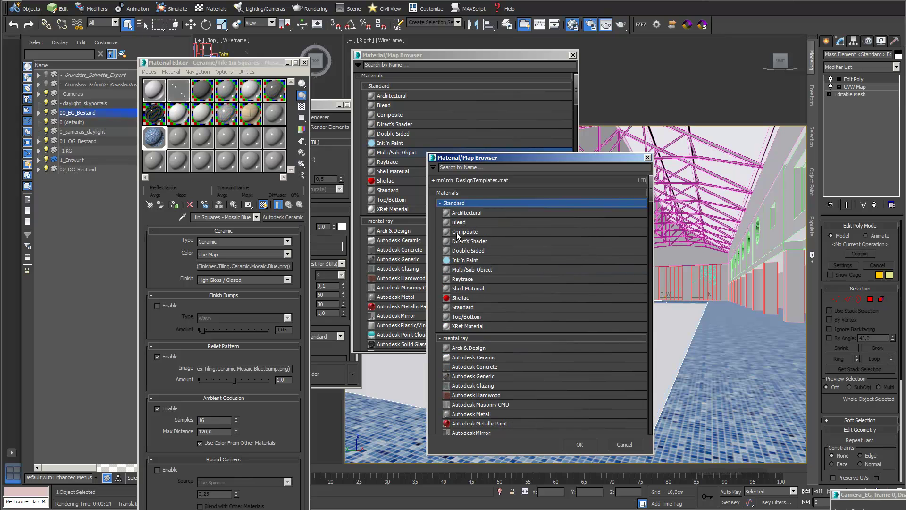
double_click(456, 272)
left_click_drag(220, 282, 374, 243)
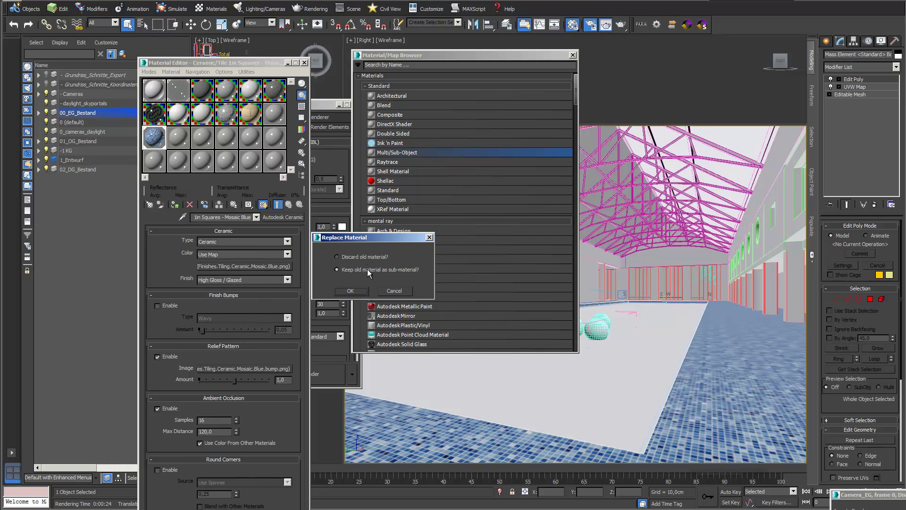
left_click(357, 292)
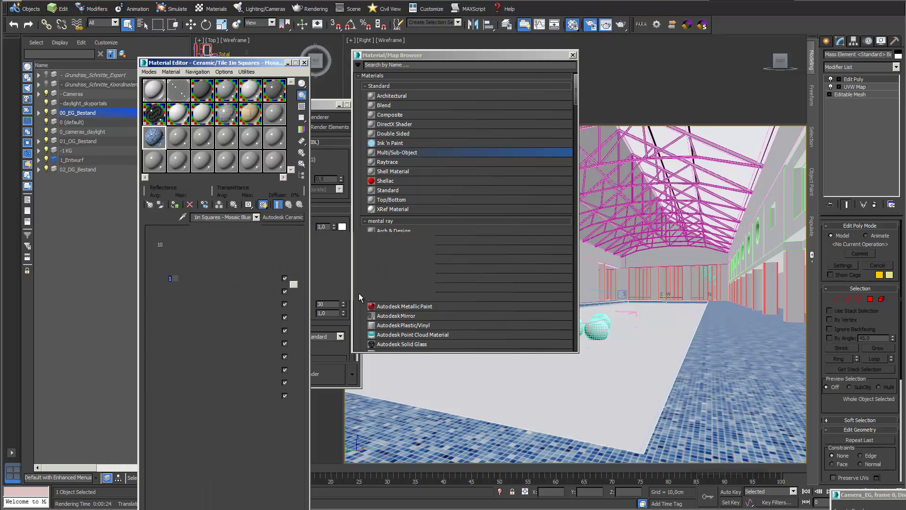
left_click(184, 242)
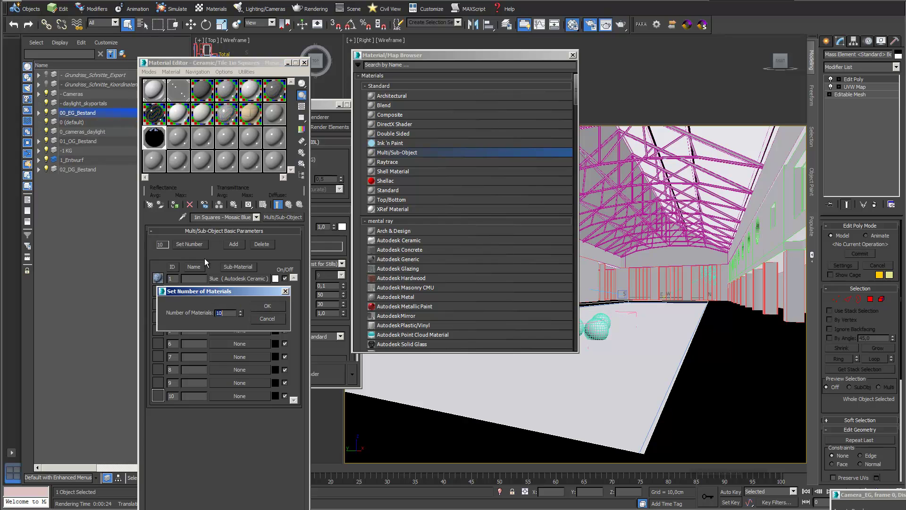
type("2")
left_click(275, 305)
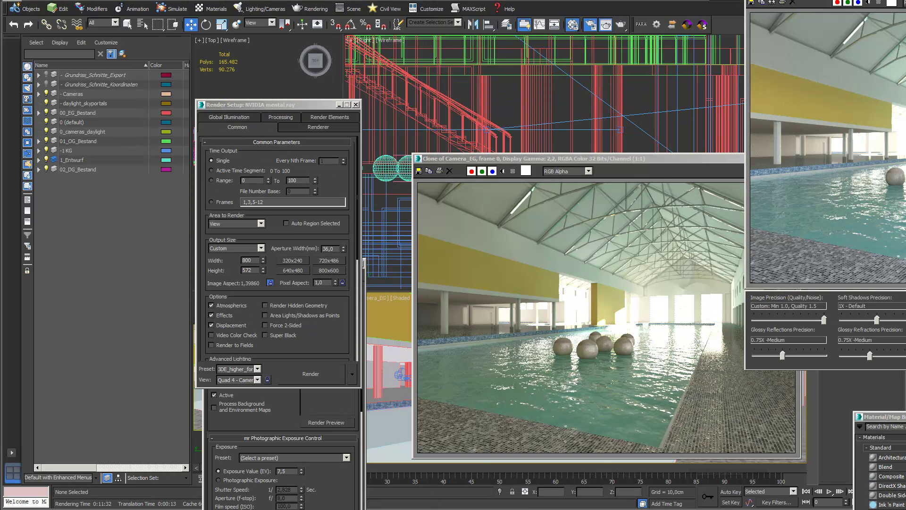
- Arrange the Camera_EG render and its clone side by side
left_click_drag(898, 3, 254, 6)
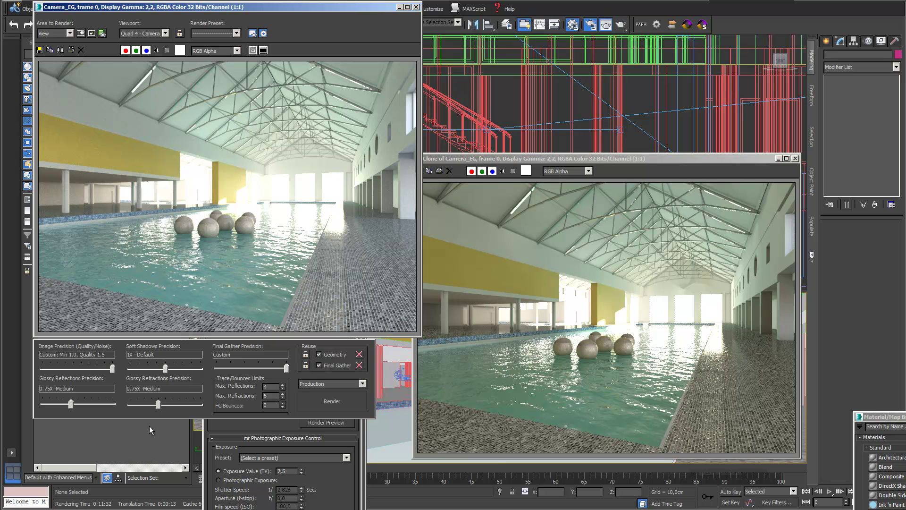
mouse_move(589, 158)
left_mouse_down()
mouse_move(618, 87)
mouse_move(654, 55)
left_mouse_up()
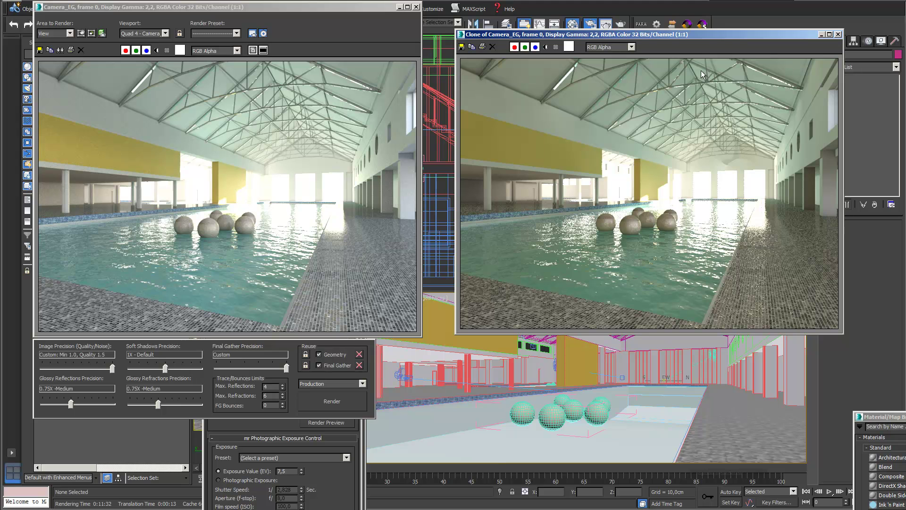
mouse_move(714, 37)
left_mouse_down()
mouse_move(651, 44)
mouse_move(687, 45)
left_mouse_up()
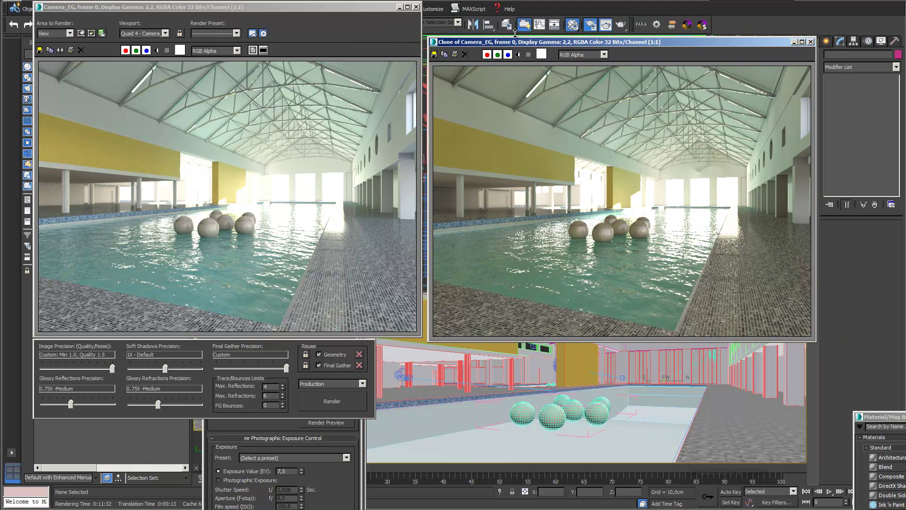
left_click_drag(288, 10, 261, 59)
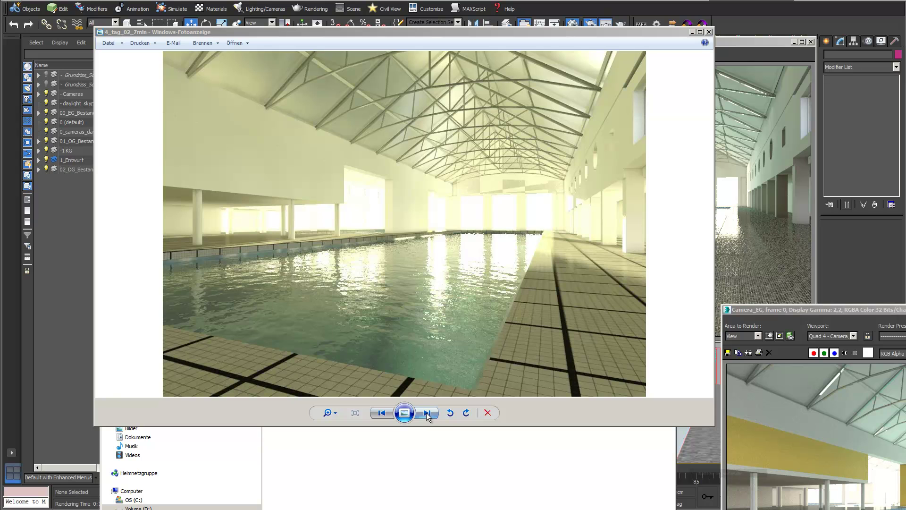
- View renders 5_tag_04_7-30min, 6_tag_a05_26min and 7_nacht_1stunde, then close the viewer
left_click(427, 413)
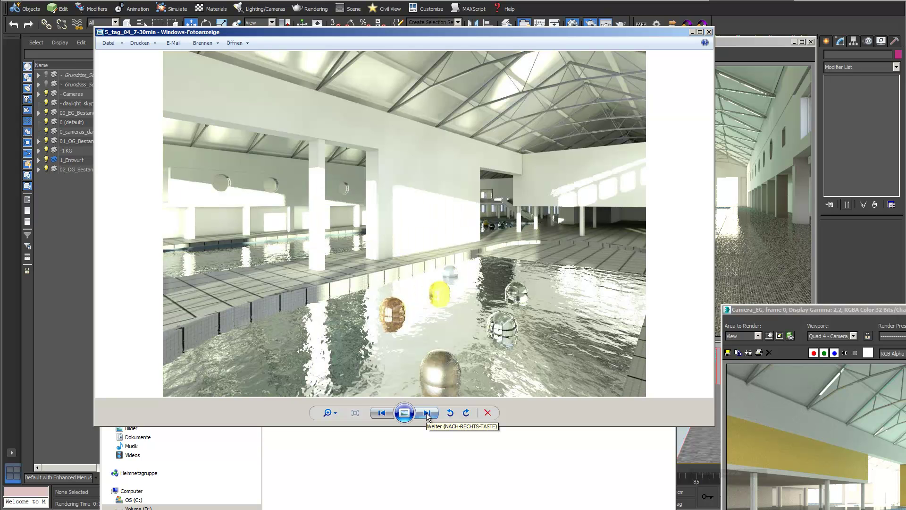
left_click(427, 414)
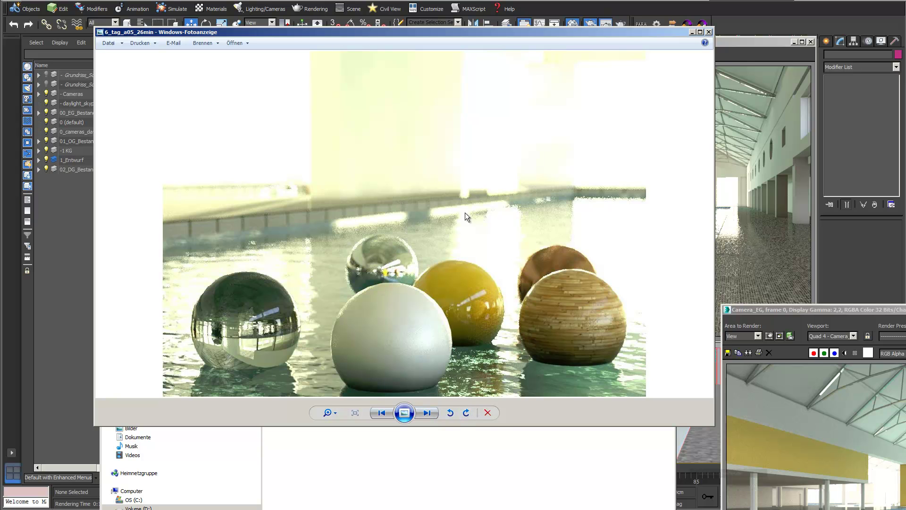
left_click(427, 413)
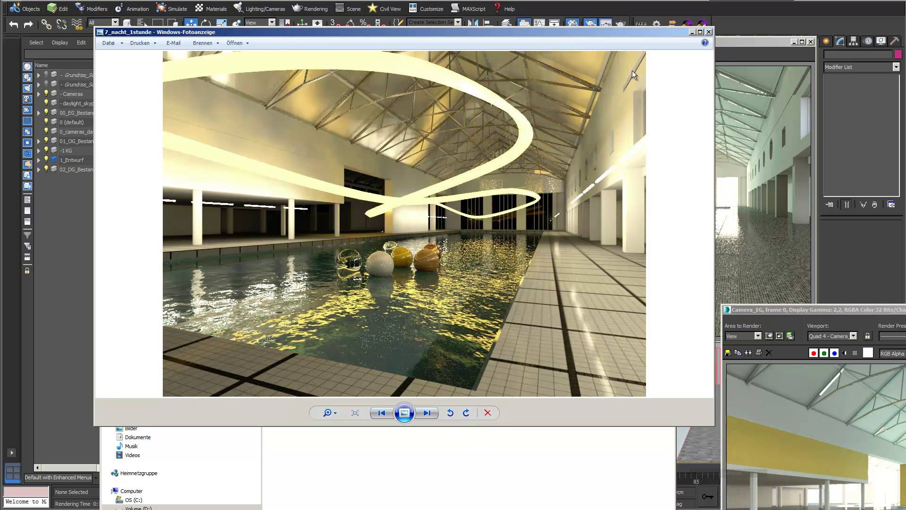
key("alt+F4")
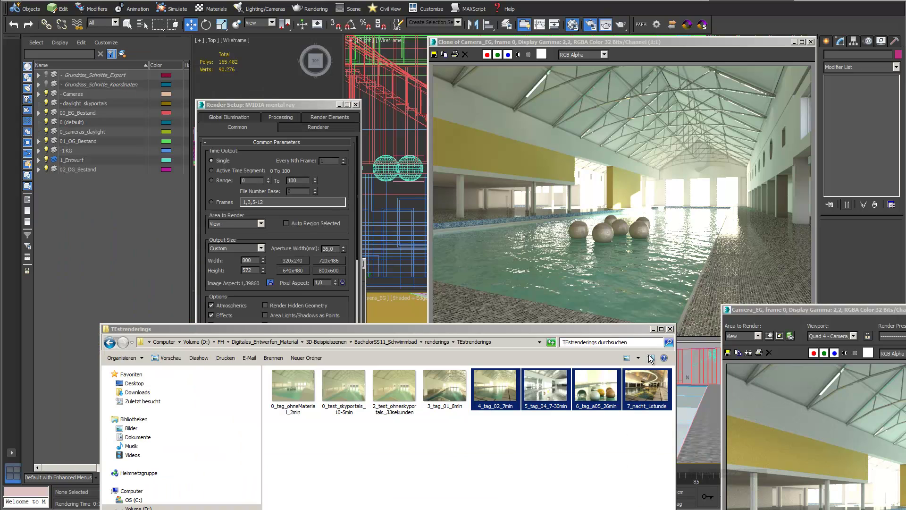
- Close the test renderings folder and both Camera_EG render windows
left_click(669, 329)
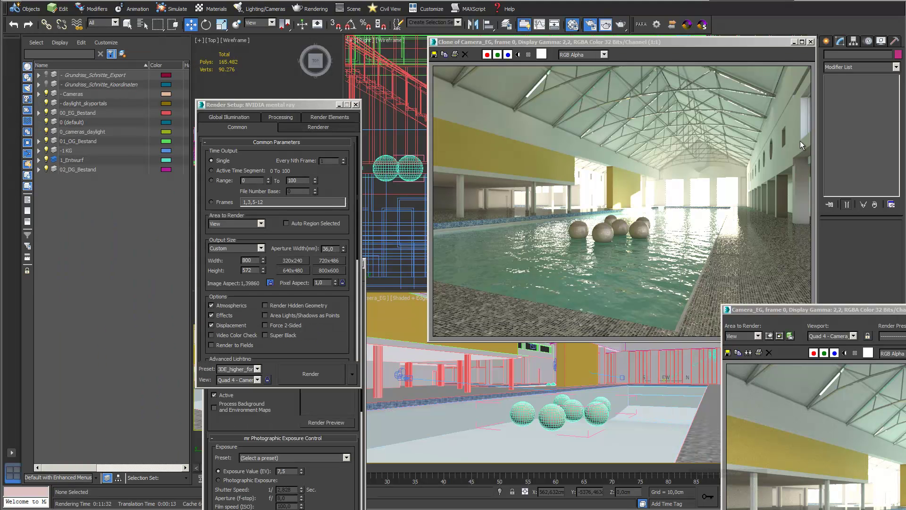
left_click(811, 41)
key("alt+F4")
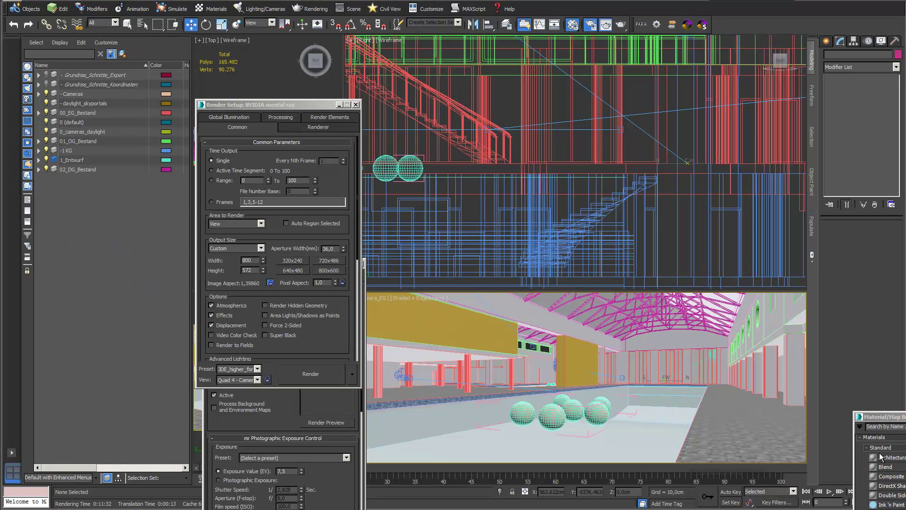
left_click_drag(287, 110, 146, 255)
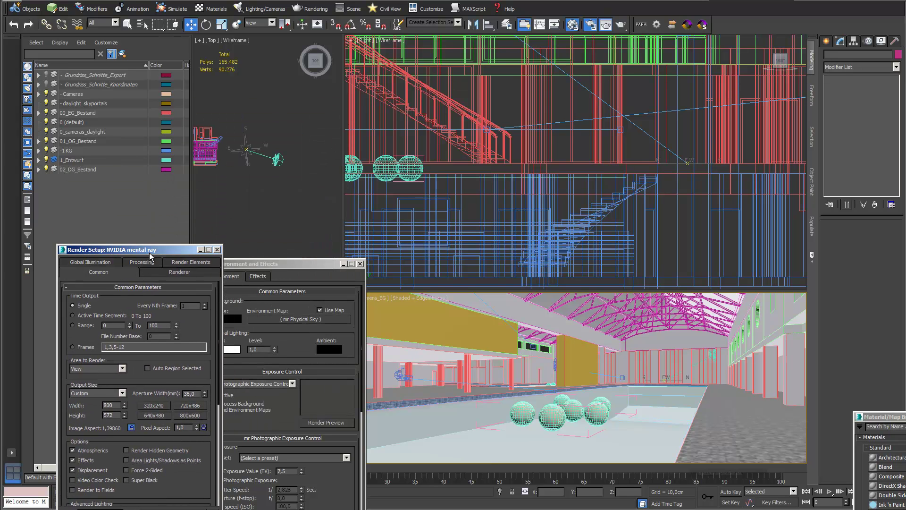
- Switch off Sky004 and Sun004 in the Light Lister
left_click(259, 10)
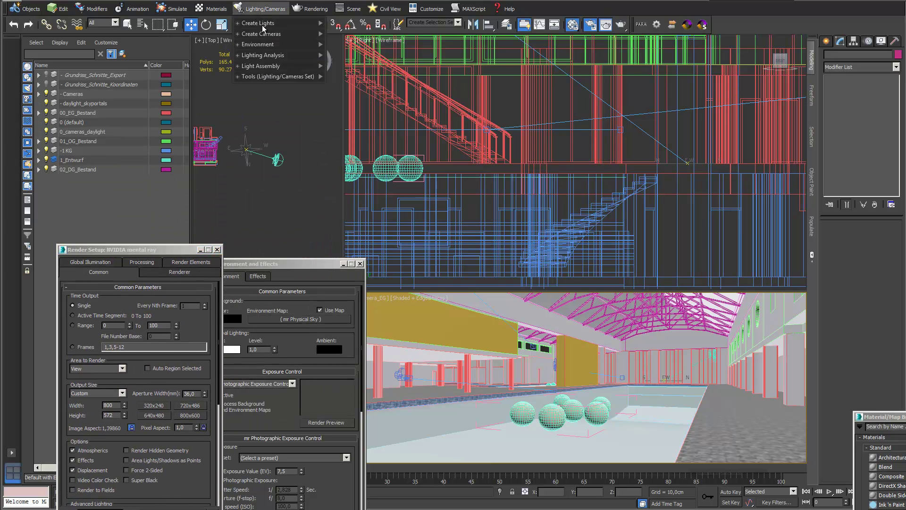
mouse_move(300, 78)
left_click(352, 92)
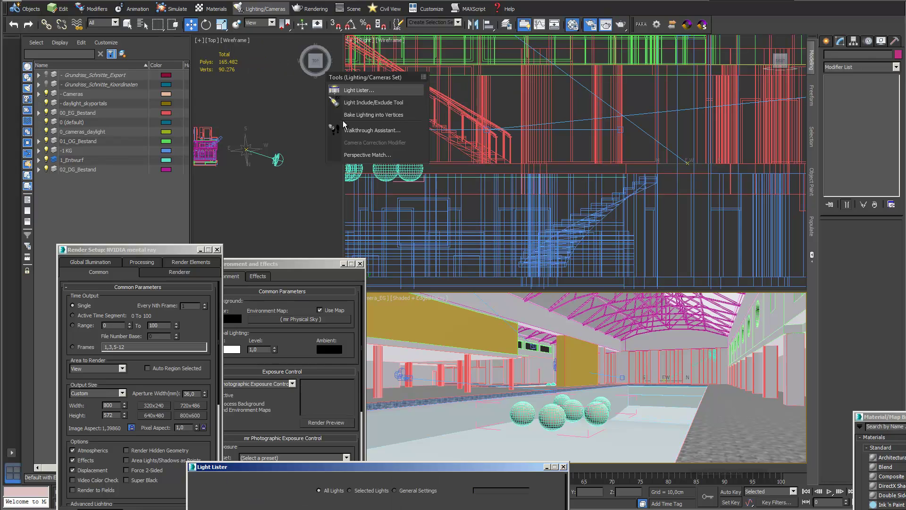
left_click_drag(342, 471, 212, 71)
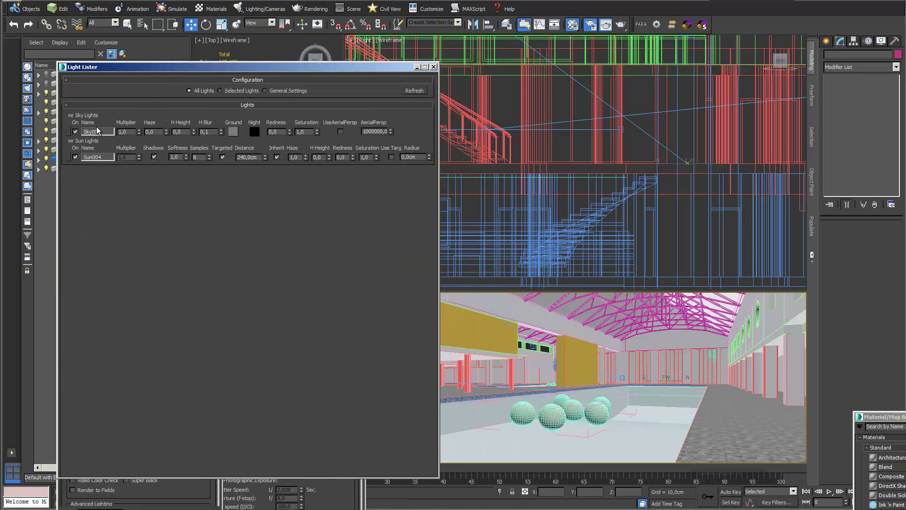
left_click(75, 132)
left_click(75, 157)
left_click_drag(296, 67, 267, 308)
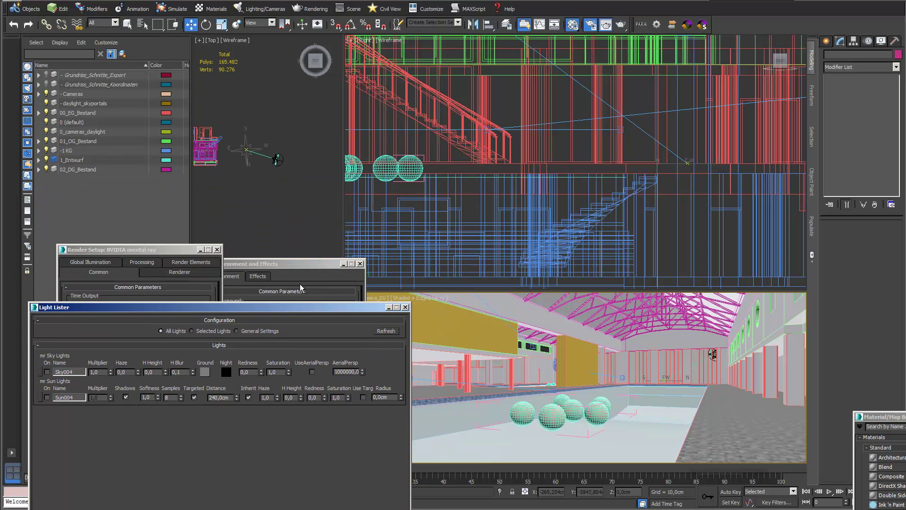
- Disable the physical sky environment map and re-render the exposure preview
left_click_drag(300, 264, 301, 131)
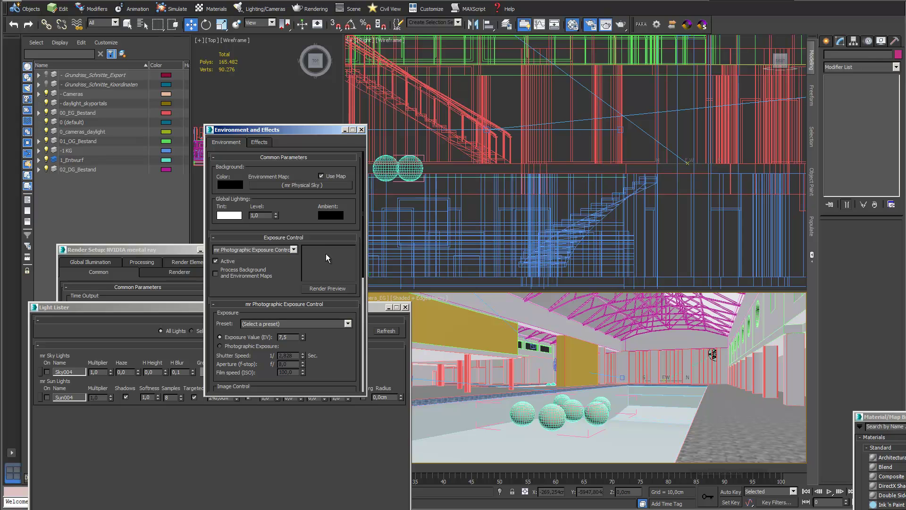
left_click(352, 290)
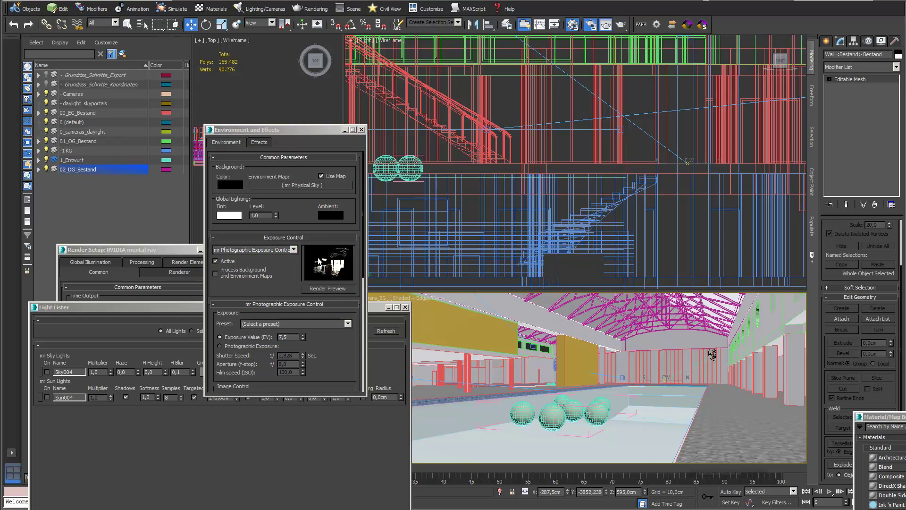
left_click(321, 176)
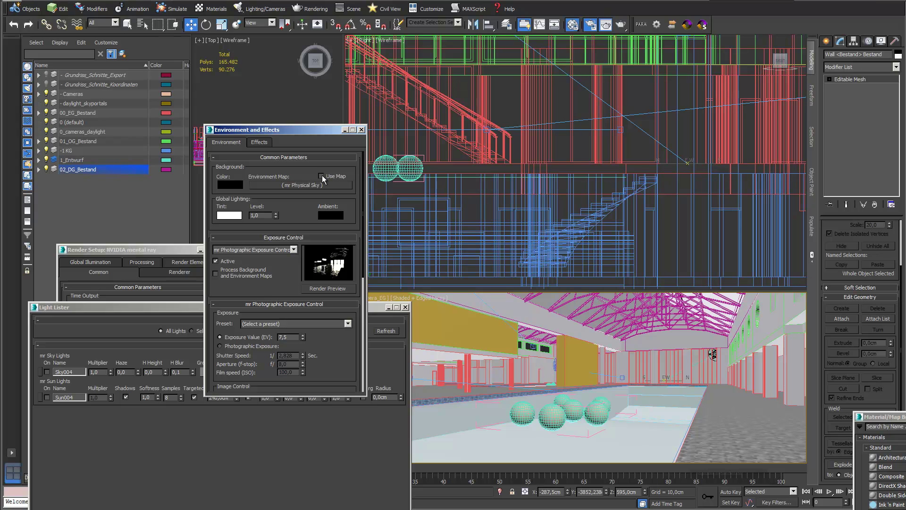
left_click(343, 290)
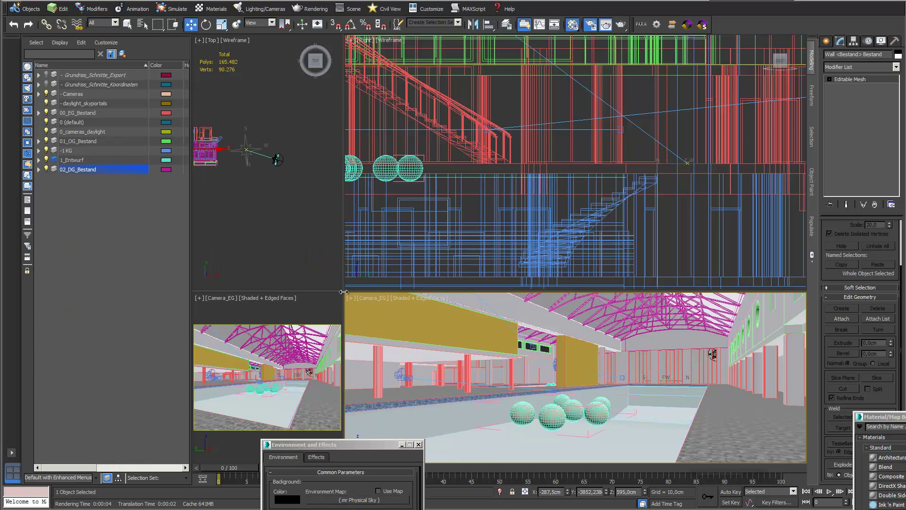
- Place a free photometric light on the hall plan in the Top viewport
left_click_drag(343, 292, 582, 317)
scroll(306, 150, "up", 3)
middle_click_drag(306, 150, 329, 122)
scroll(511, 113, "up", 1)
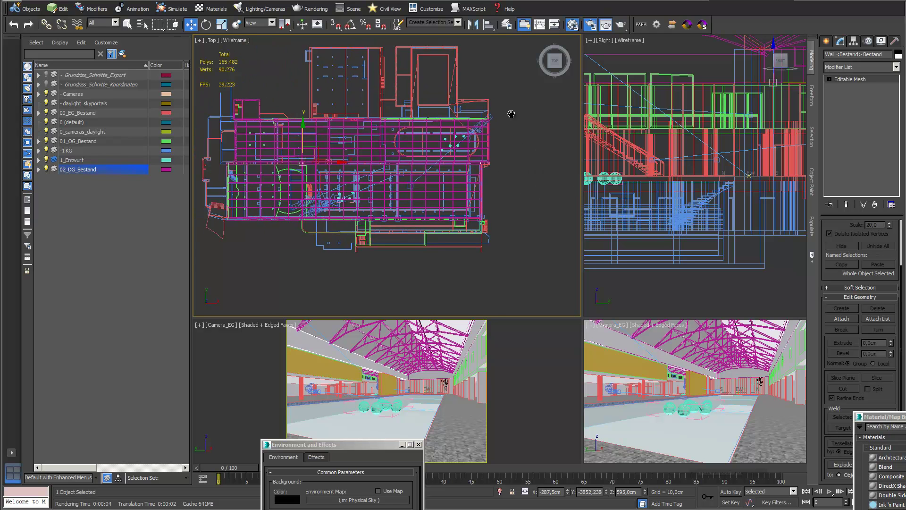
scroll(511, 114, "up", 2)
left_click(826, 41)
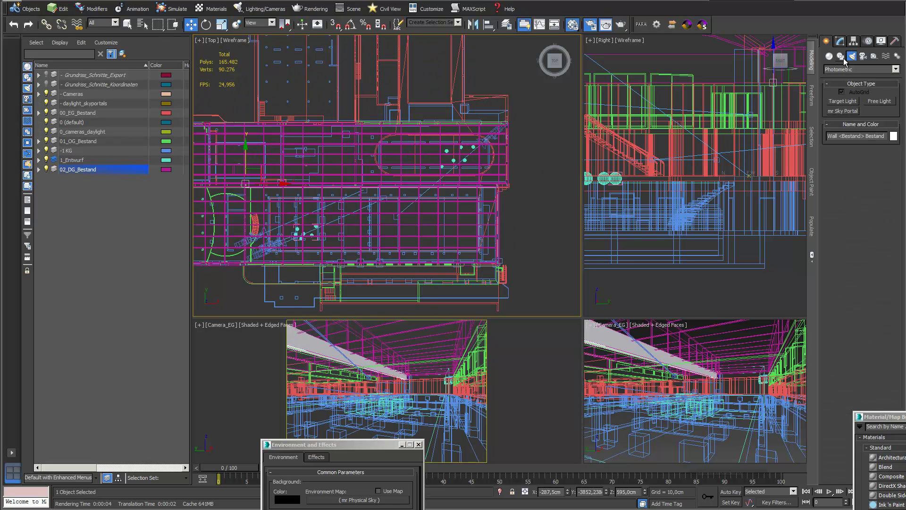
left_click(878, 100)
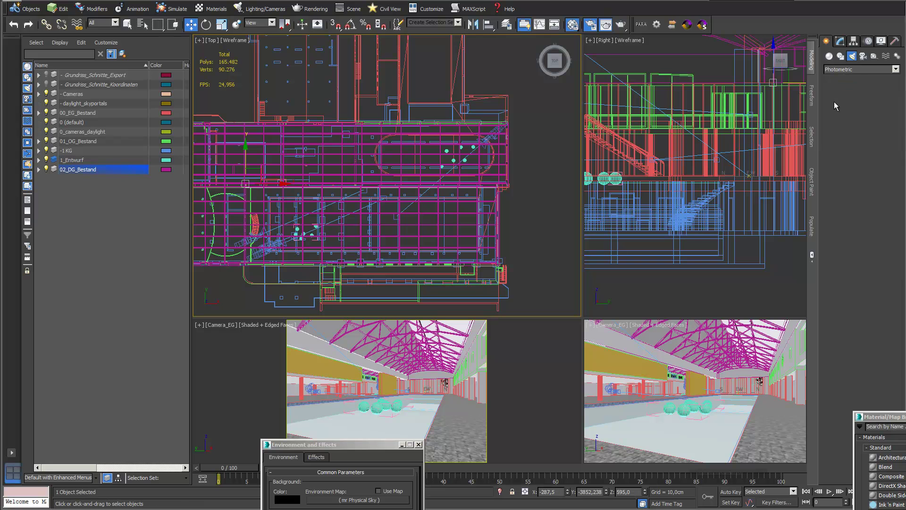
middle_click_drag(276, 143, 283, 42)
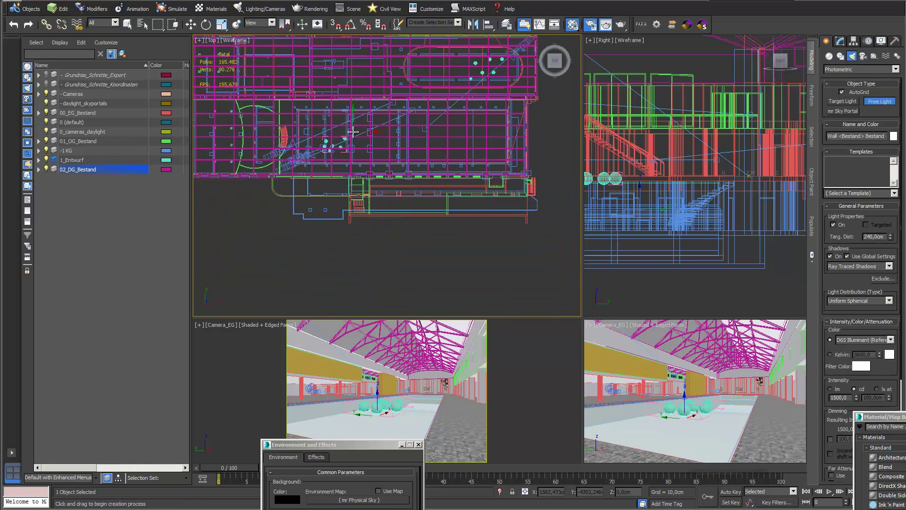
scroll(308, 97, "up", 3)
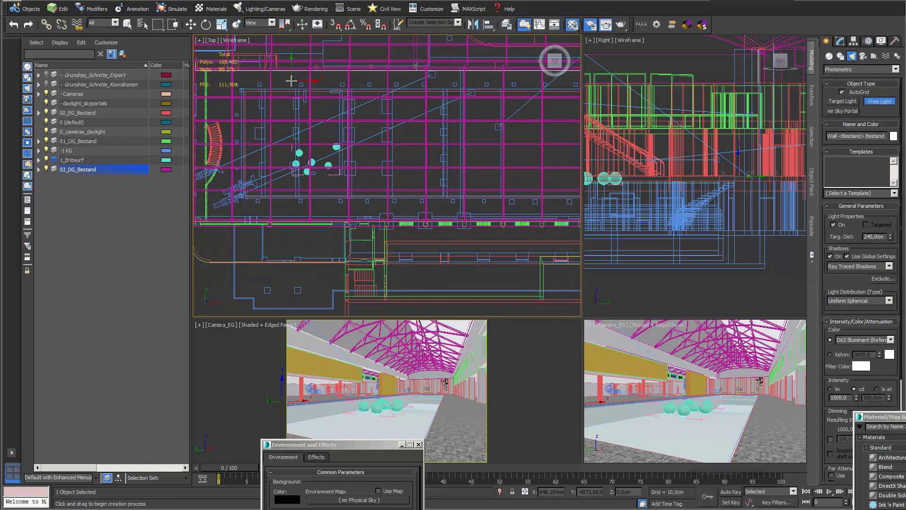
left_click(291, 81)
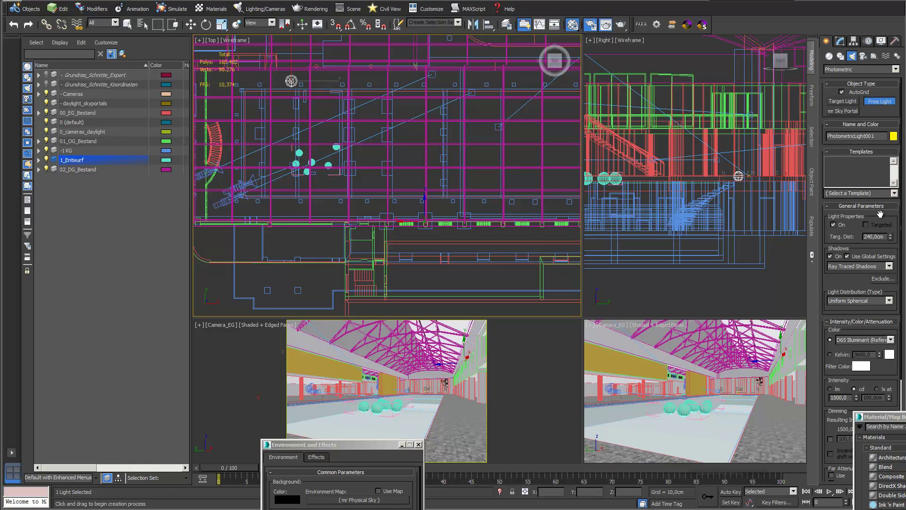
- Set the light colour to a 2700 K Kelvin temperature
scroll(845, 215, "down", 2)
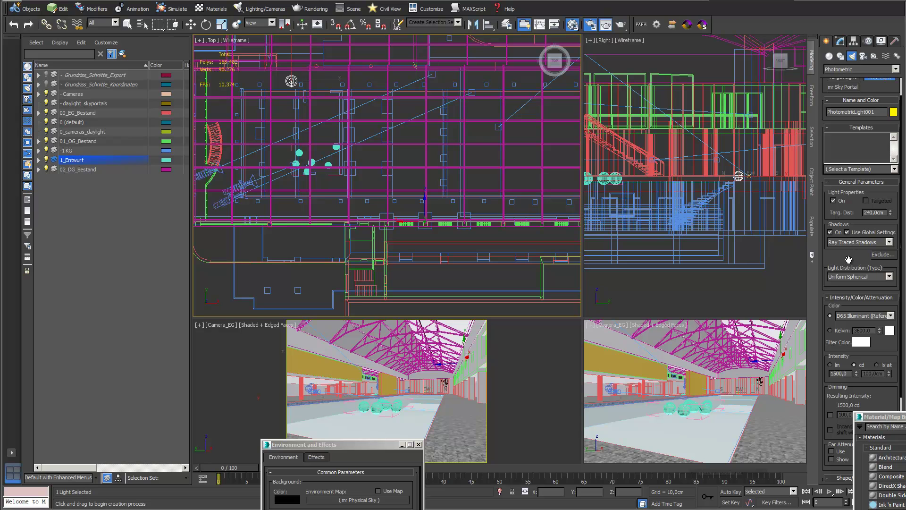
left_click_drag(847, 253, 841, 137)
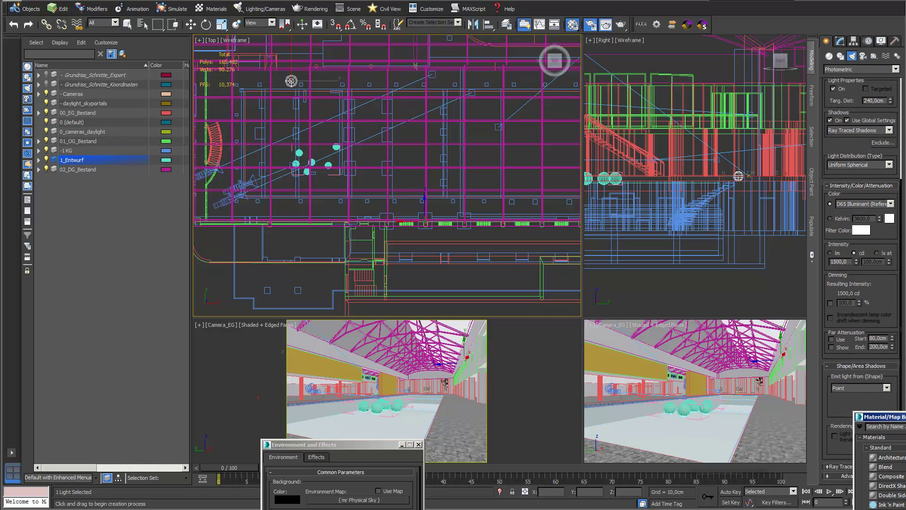
scroll(861, 236, "up", 2)
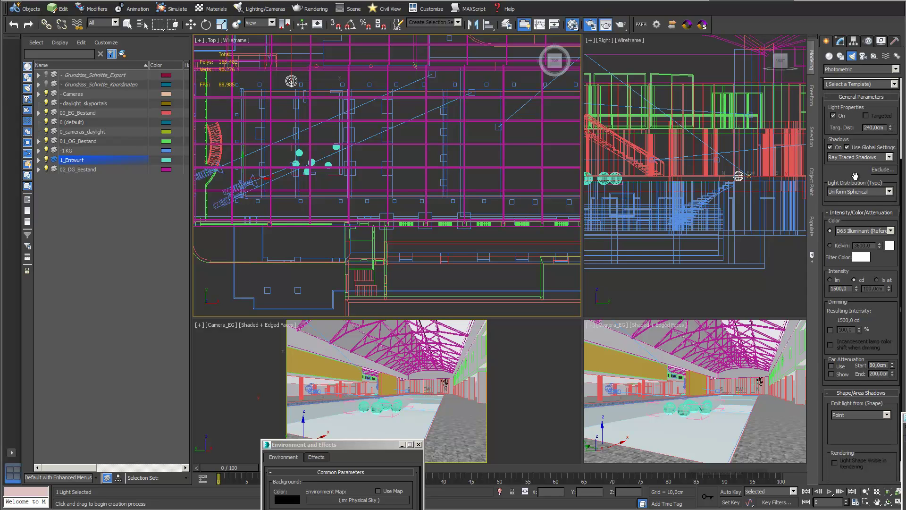
scroll(854, 174, "down", 1)
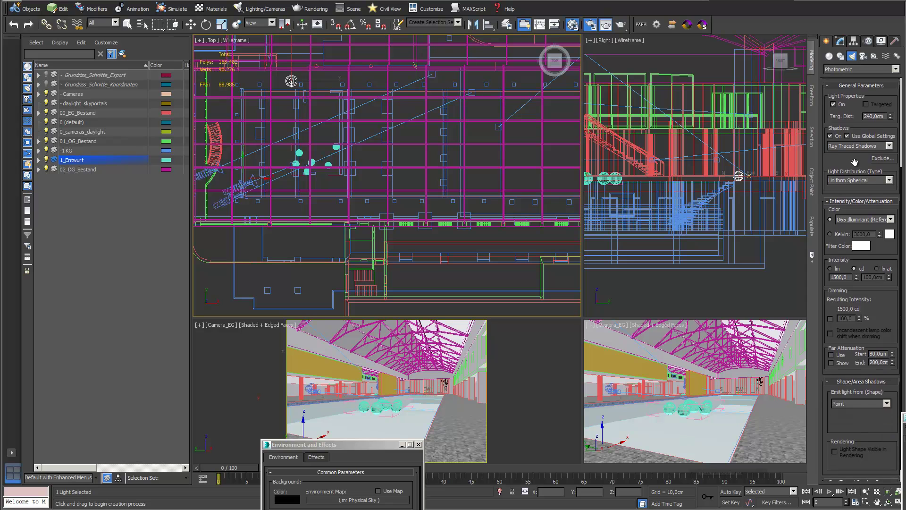
left_click(831, 236)
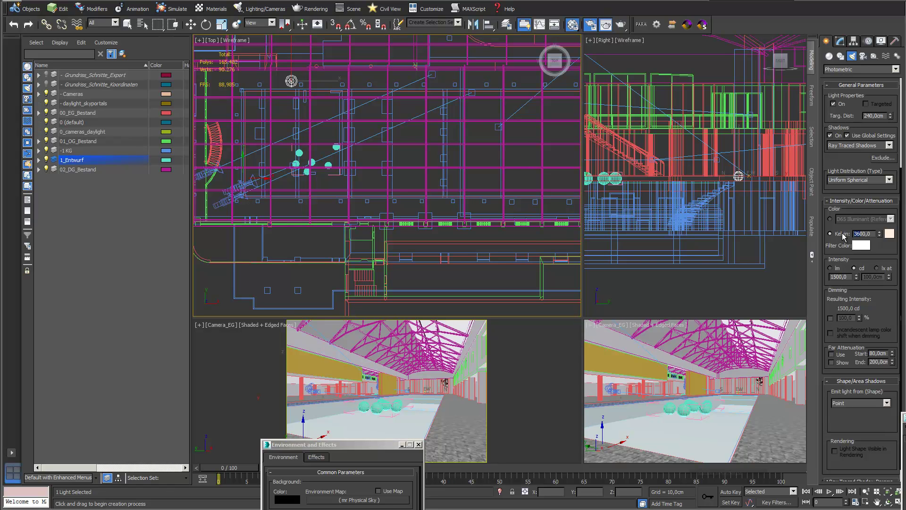
key("Return")
left_click_drag(886, 298, 879, 245)
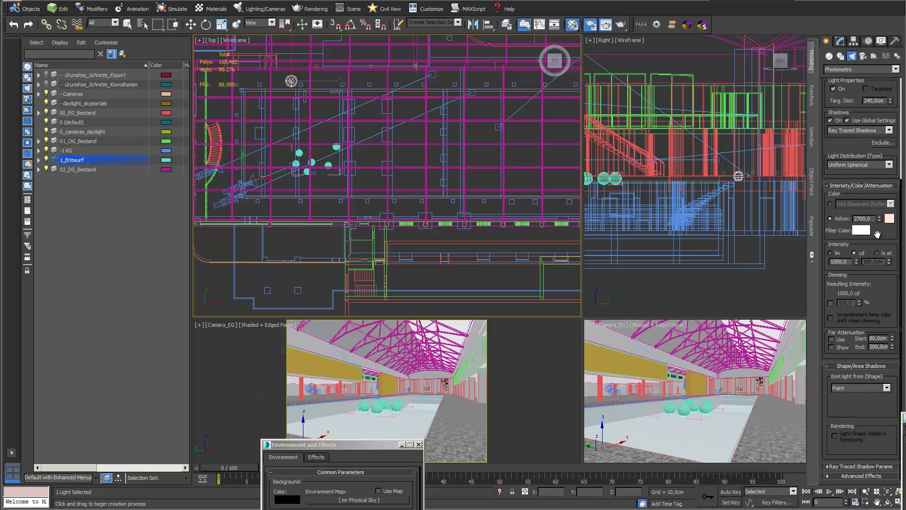
left_click(887, 387)
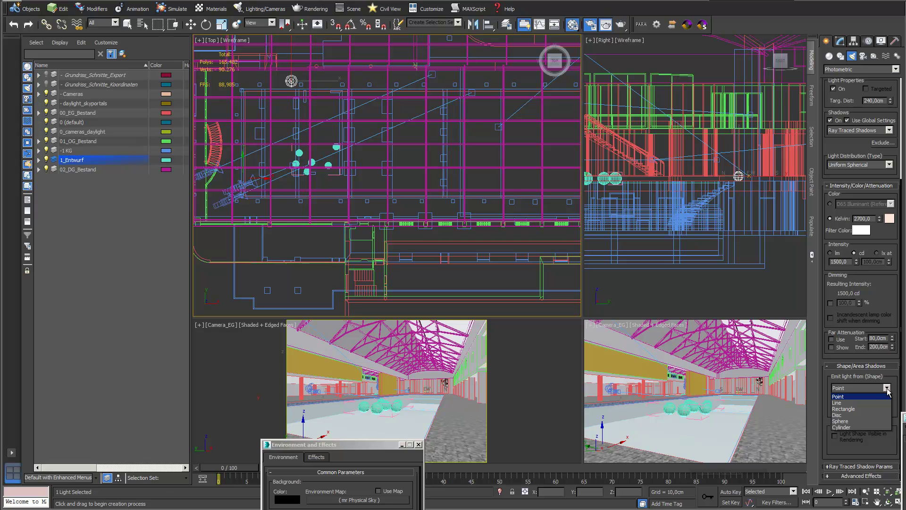
- Make the light a render-visible cylinder, 150 cm long, 2.5 cm radius, and place another
left_click(853, 428)
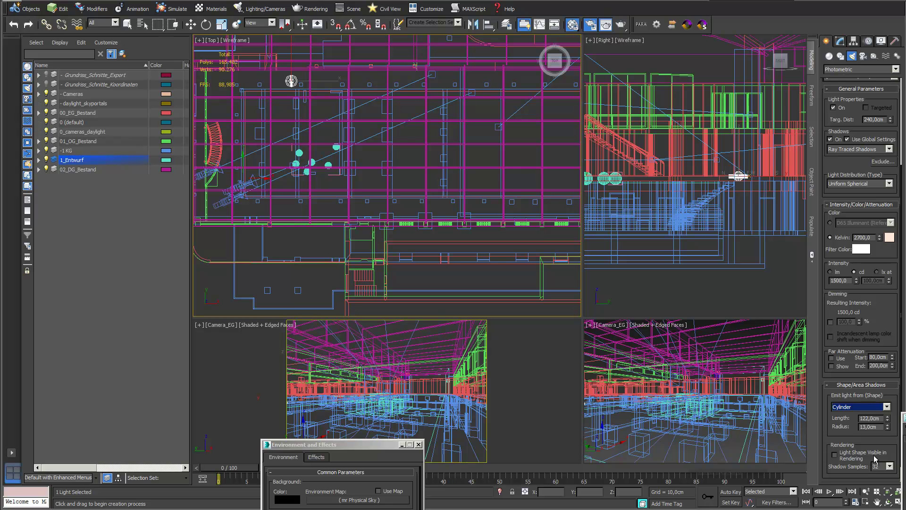
left_click(863, 418)
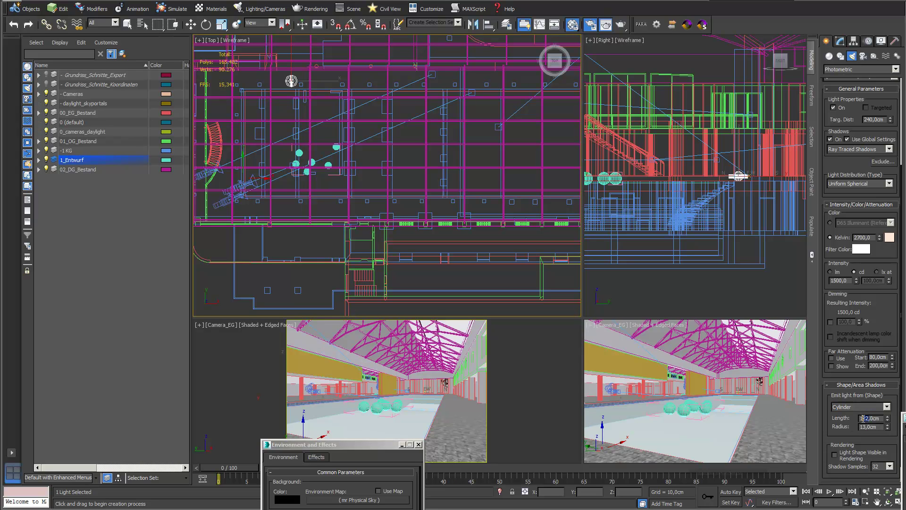
key("Return")
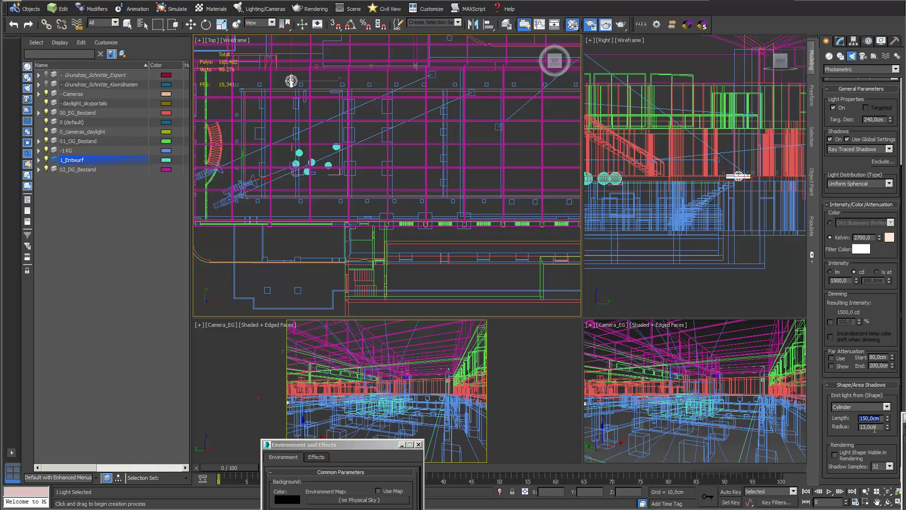
key("Tab")
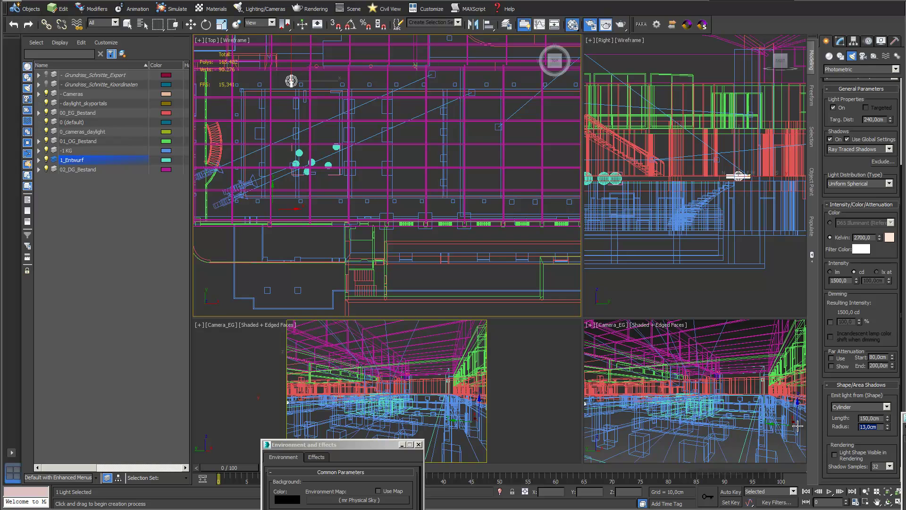
type("2,5")
key("Return")
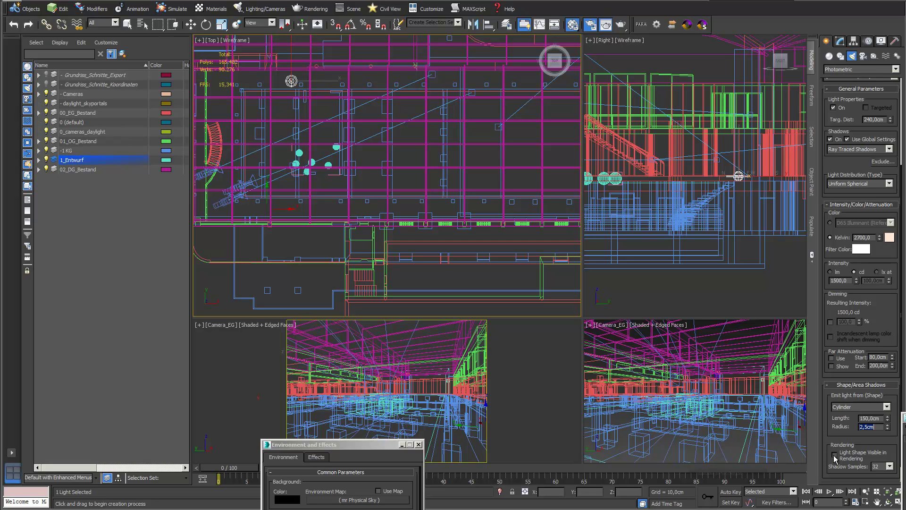
left_click(834, 455)
left_click(832, 455)
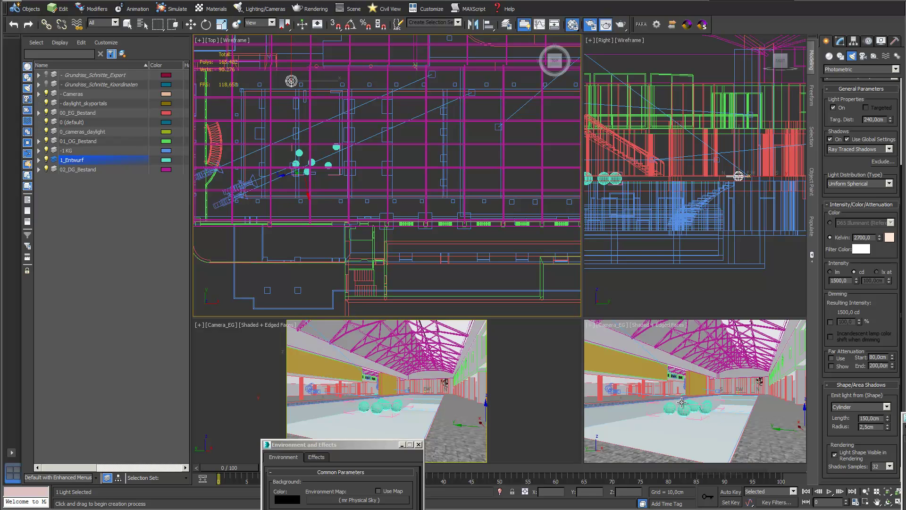
left_click(661, 343)
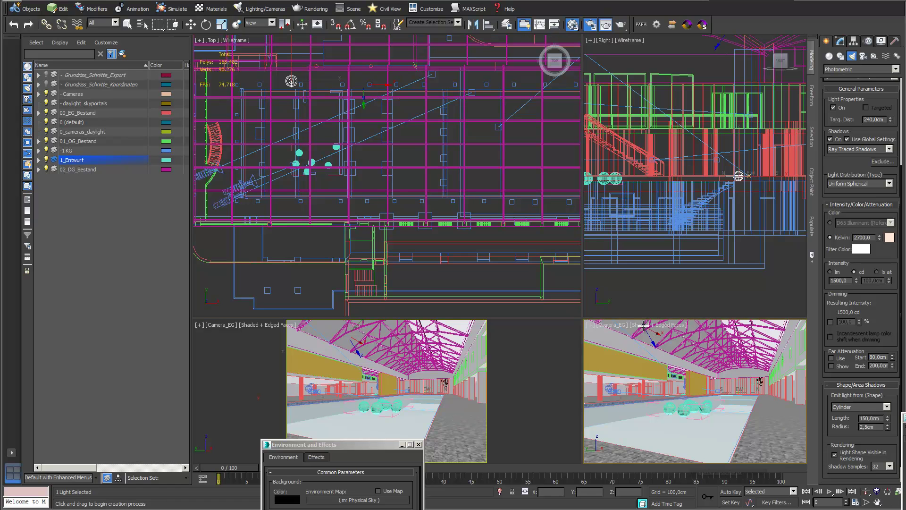
- Switch the right camera view to Realistic shading and enlarge the right-hand viewports
left_click(645, 325)
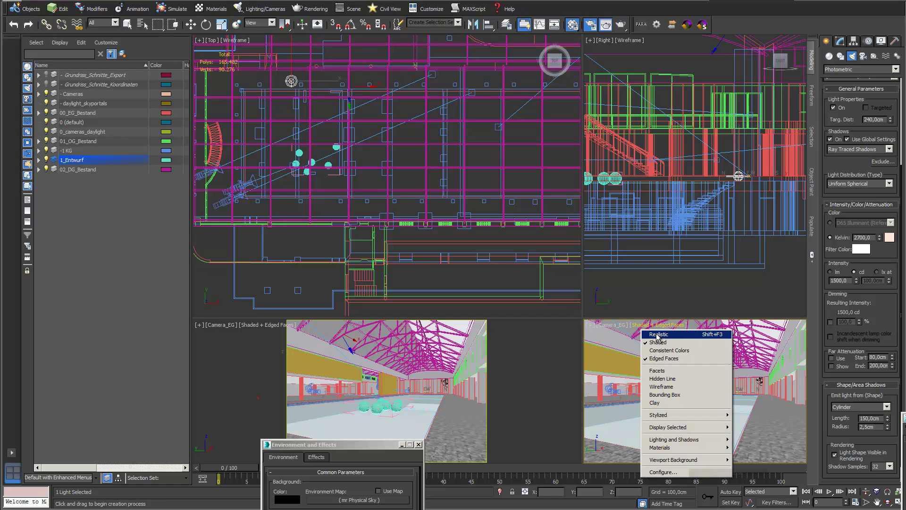
left_click(659, 333)
left_click_drag(577, 326, 528, 301)
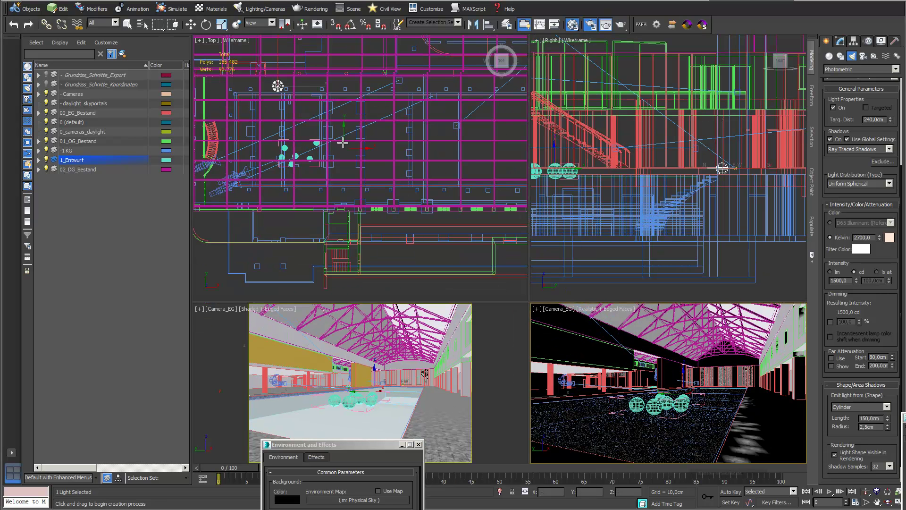
scroll(248, 45, "up", 4)
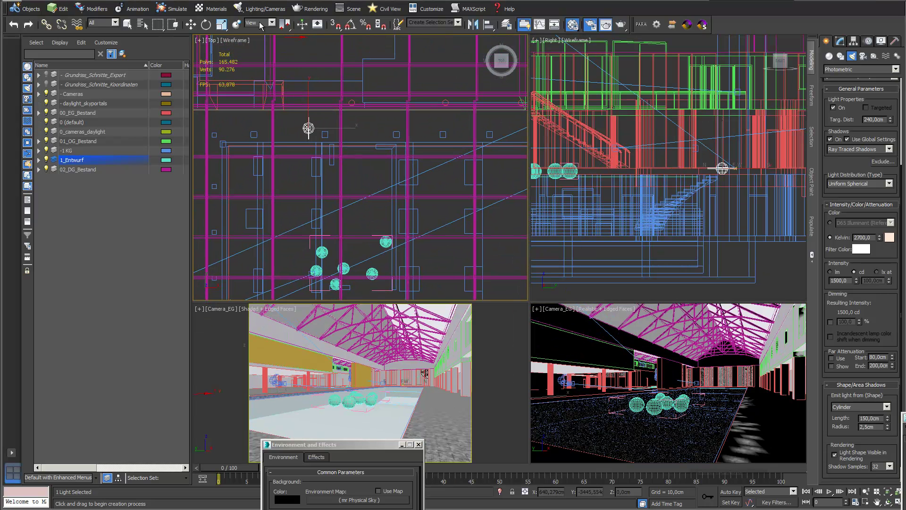
- Rotate the cylinder light about 90 degrees in plan and move it down along Y
left_click(206, 25)
left_click_drag(342, 96, 377, 191)
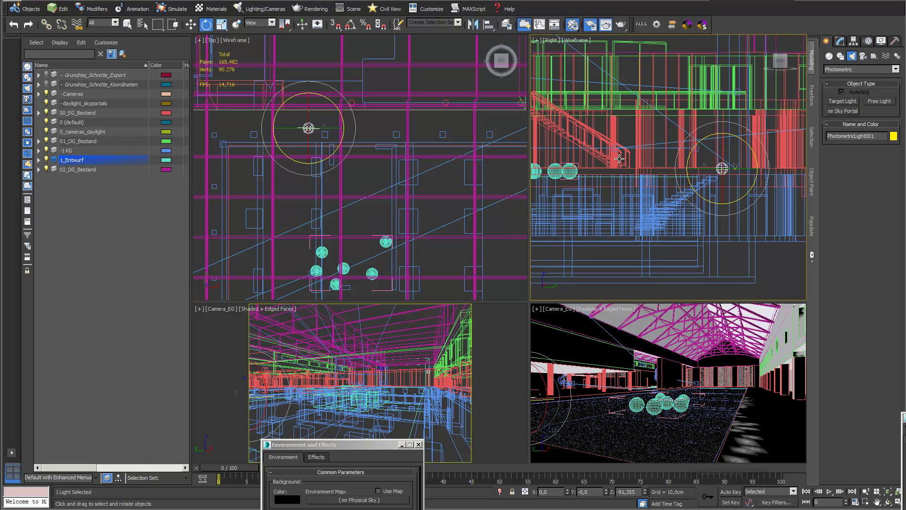
middle_click_drag(666, 150, 637, 155)
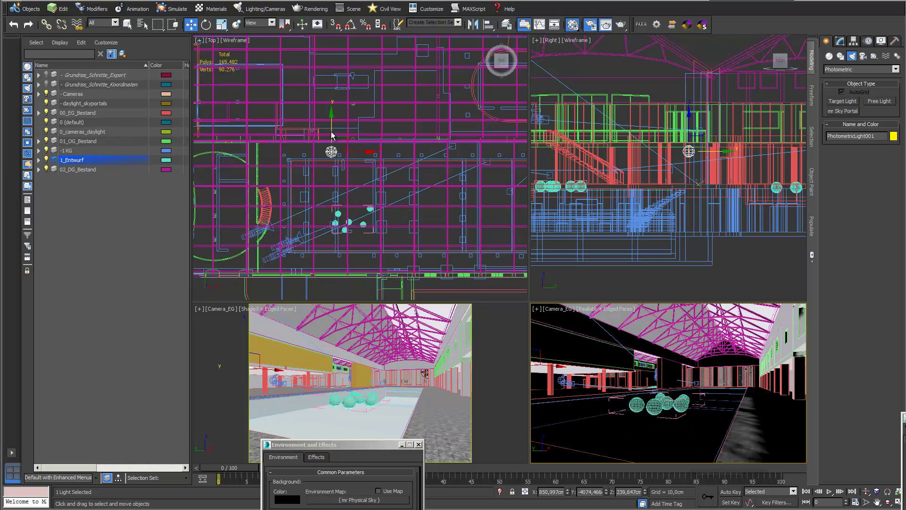
left_click_drag(332, 136, 333, 219)
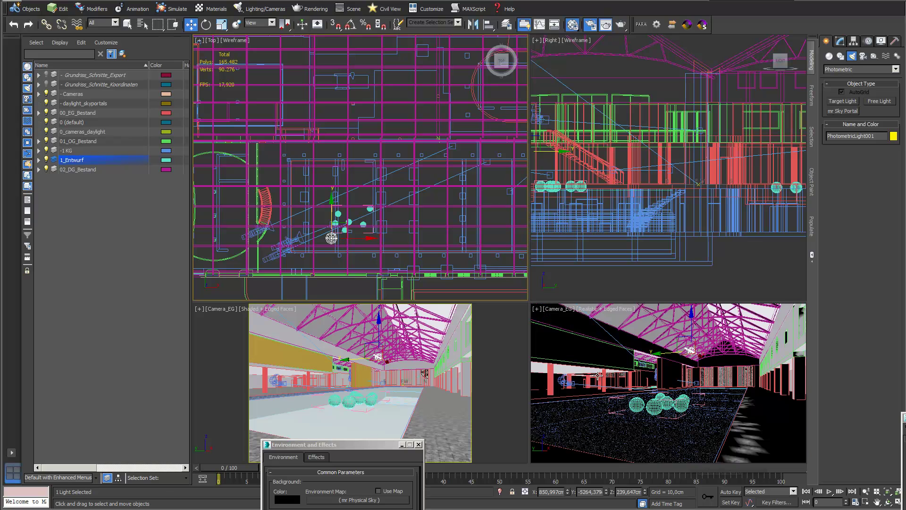
- Make the Camera_EG view display lighting from the scene lights
left_click(595, 313)
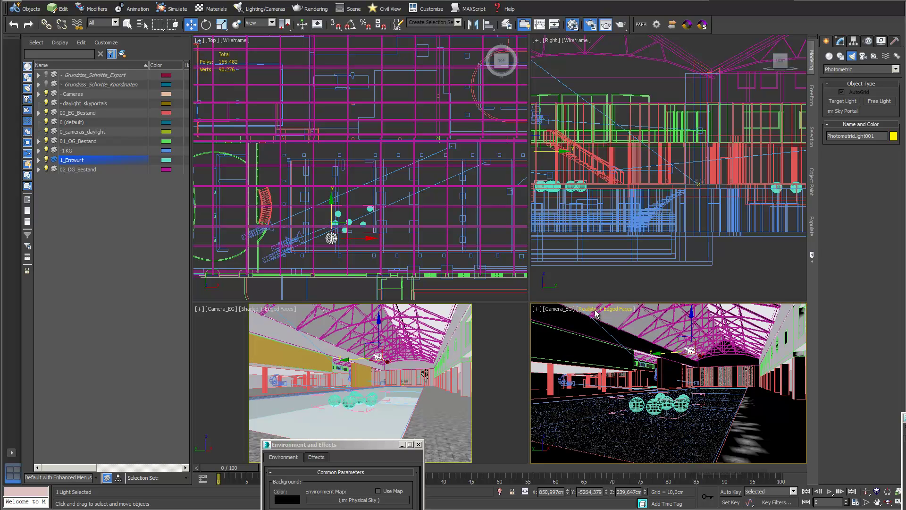
left_click(595, 310)
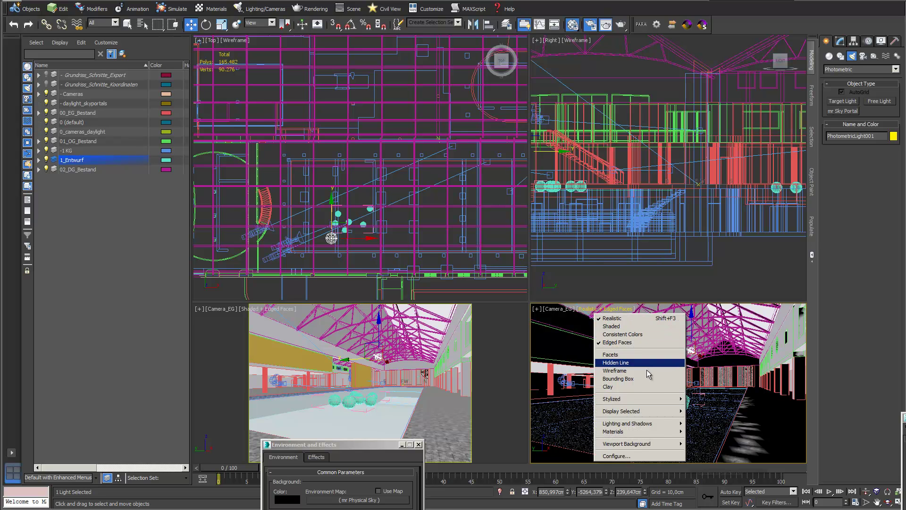
mouse_move(660, 426)
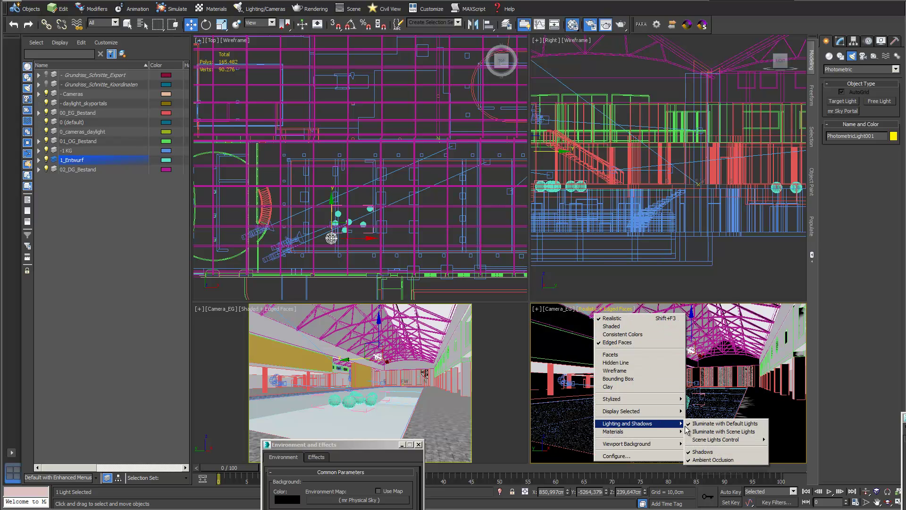
left_click(721, 432)
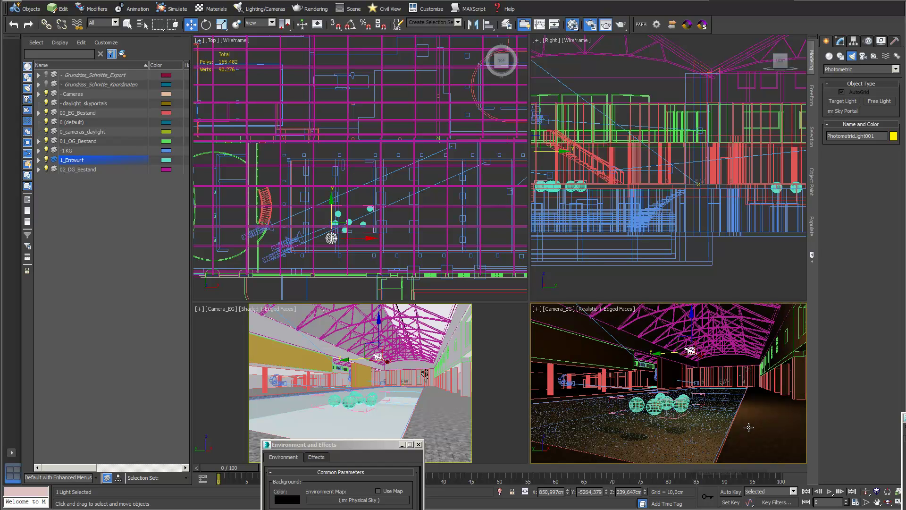
- Pan the Top view to centre the hall and move the light right along its lower edge
middle_click(368, 203)
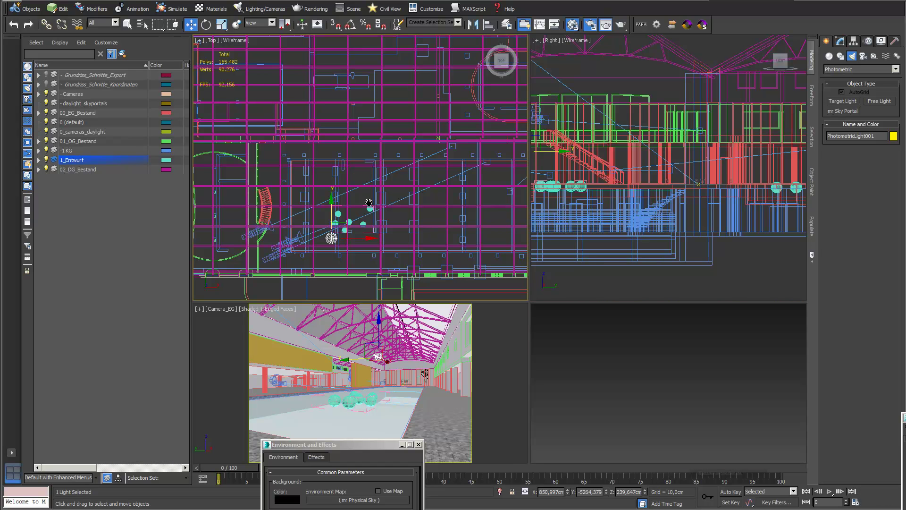
middle_click_drag(368, 203, 369, 167)
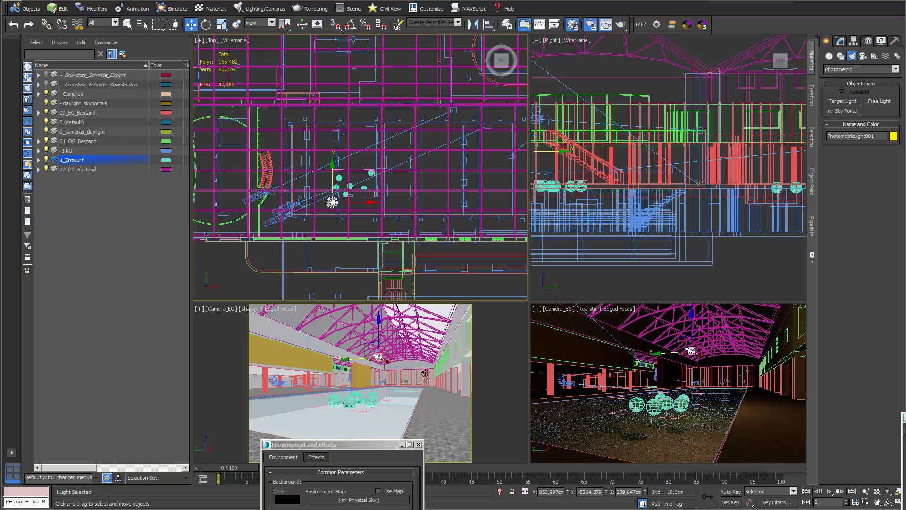
scroll(410, 215, "down", 2)
middle_click_drag(383, 213, 336, 218)
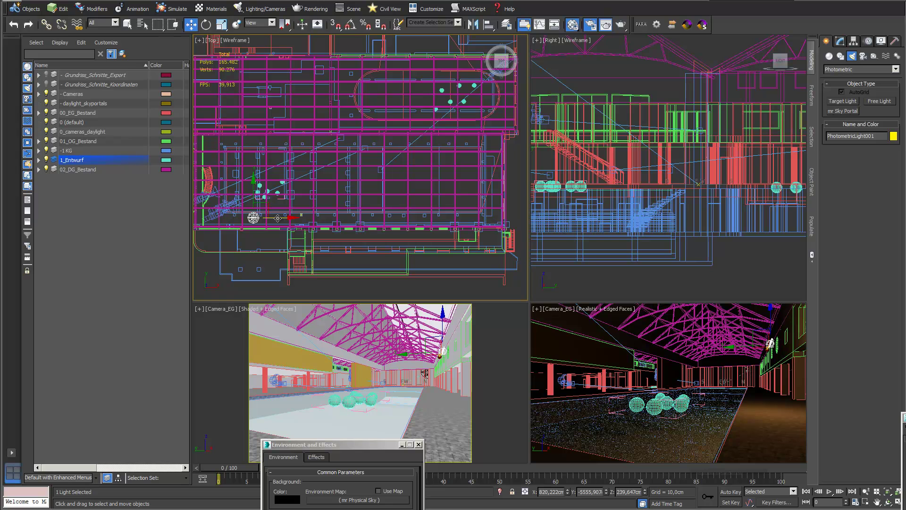
mouse_move(277, 218)
left_mouse_down()
mouse_move(336, 218)
mouse_move(309, 217)
mouse_move(336, 217)
mouse_move(318, 217)
left_mouse_up()
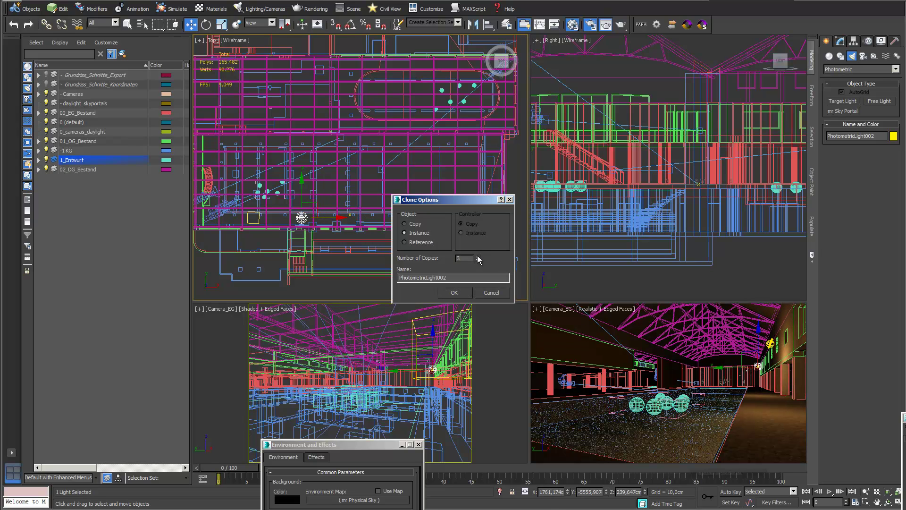
- Create three instanced copies of the light, then select PhotometricLight001–005 via Select From Scene
left_click(463, 293)
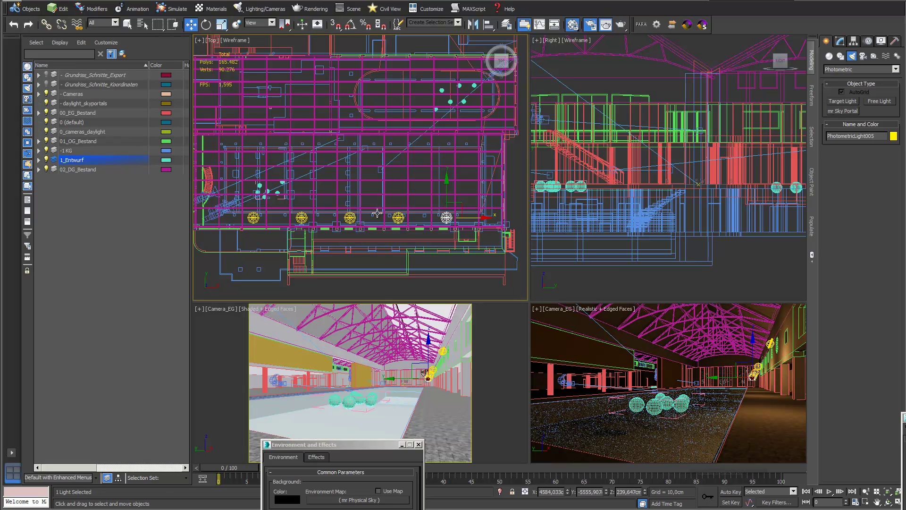
key("h")
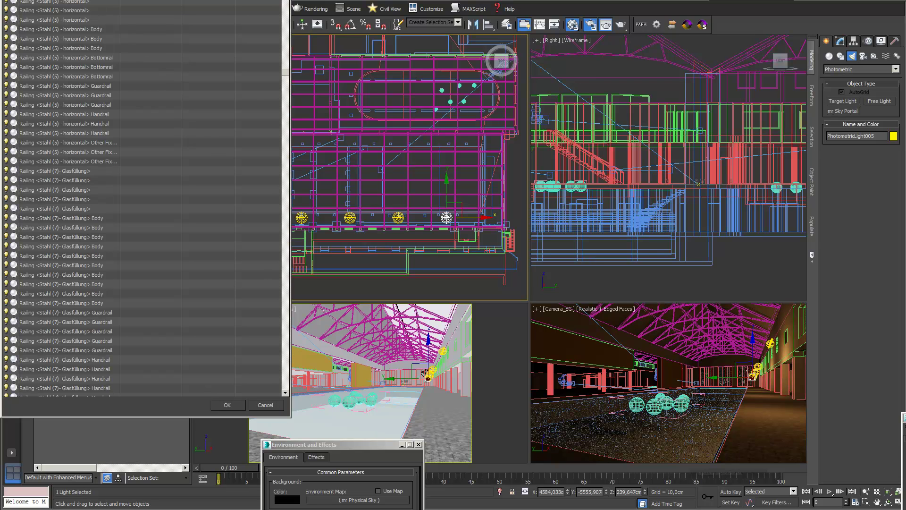
type("ph")
left_click(52, 150)
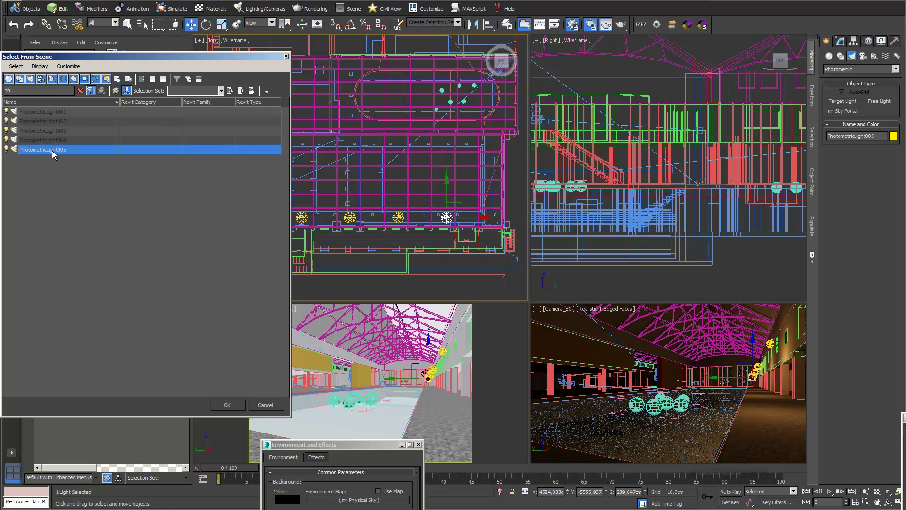
left_click(51, 112, "shift")
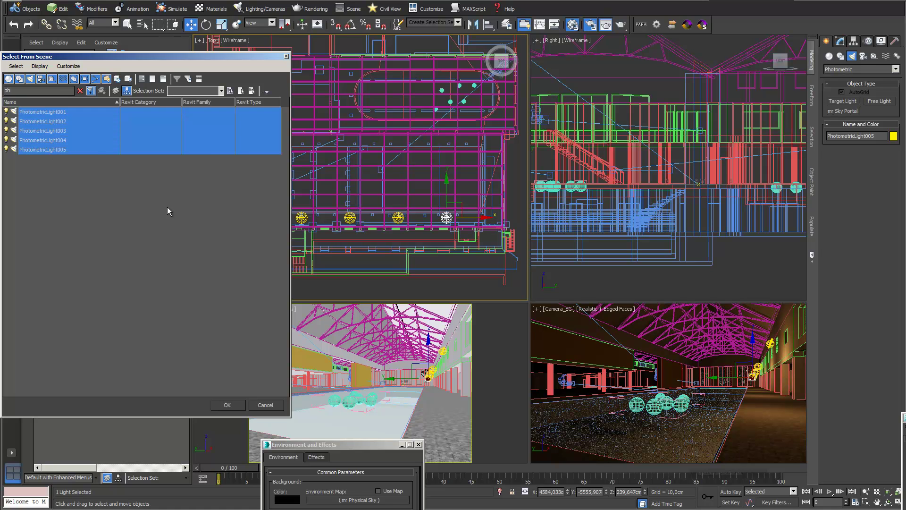
left_click(227, 405)
- Shift-drag the five lights upward into a second instanced row
left_click_drag(349, 189, 352, 122)
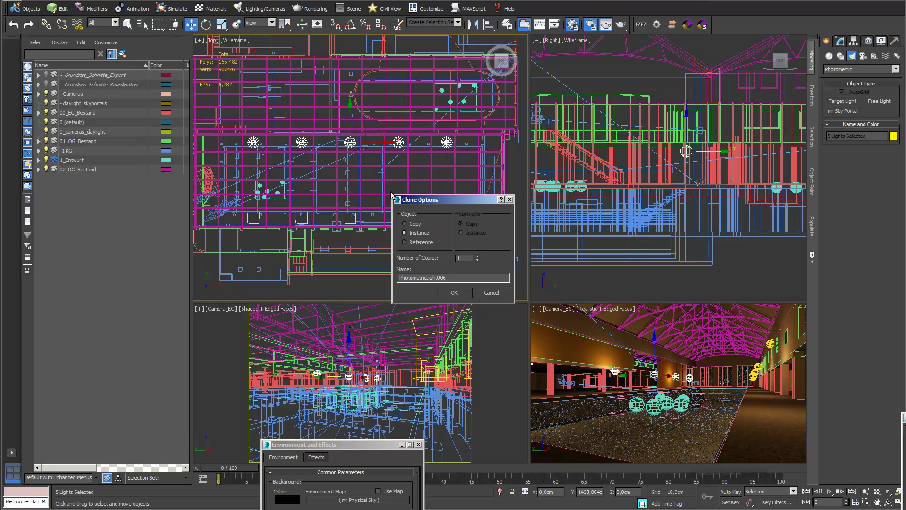
left_click(455, 293)
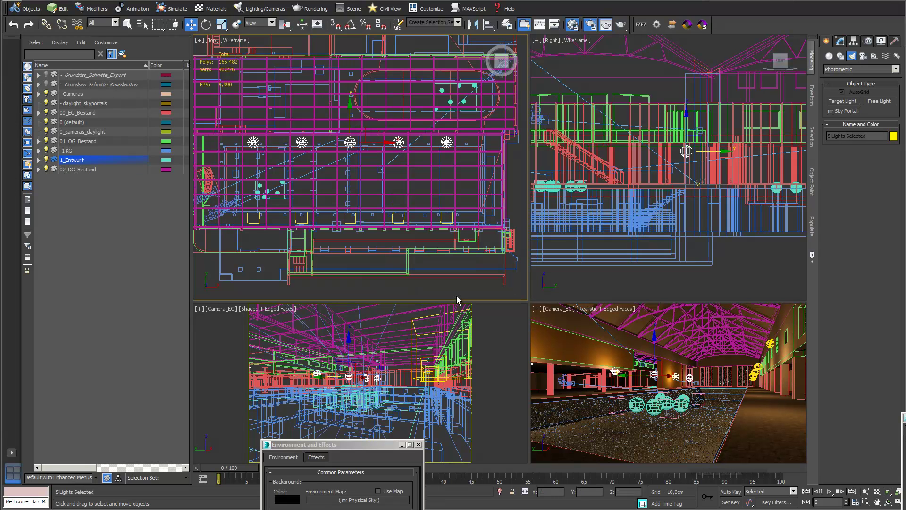
right_click(607, 351)
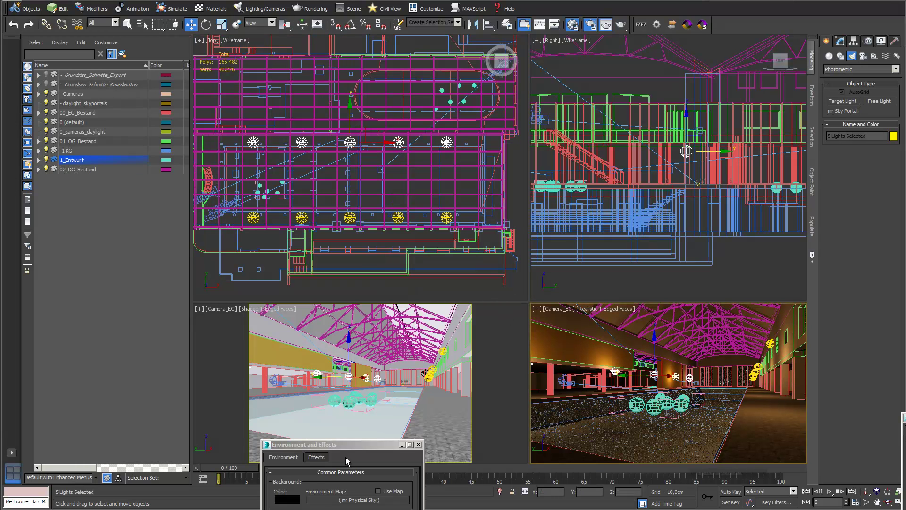
- Render an exposure preview and set the Exposure Value to 6,5
left_click_drag(350, 445, 301, 78)
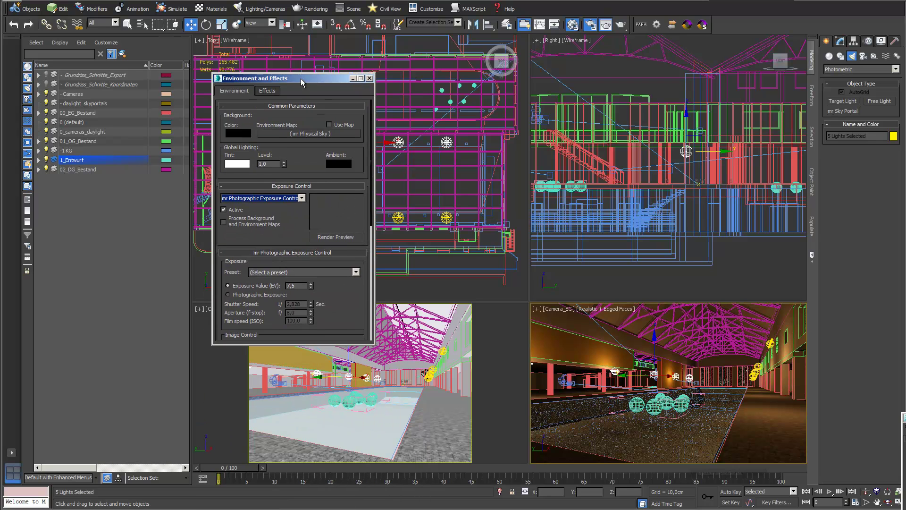
left_click(355, 238)
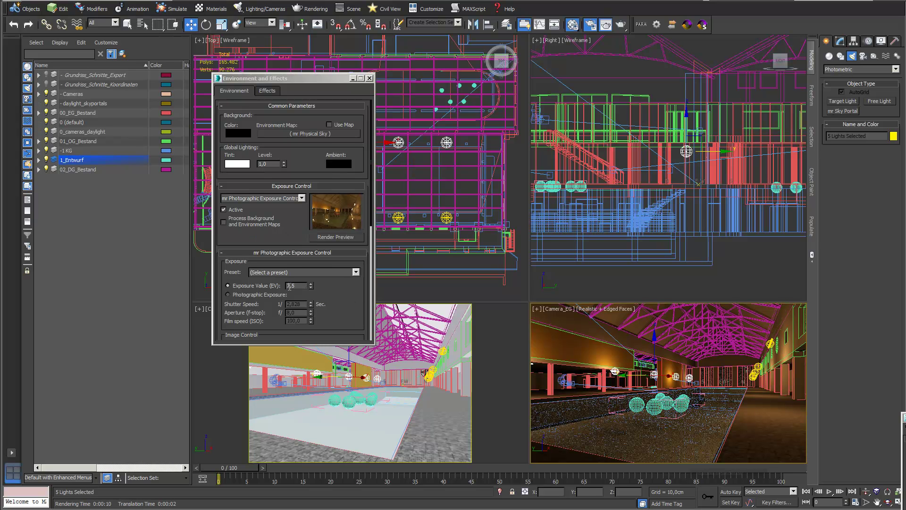
left_click(279, 285)
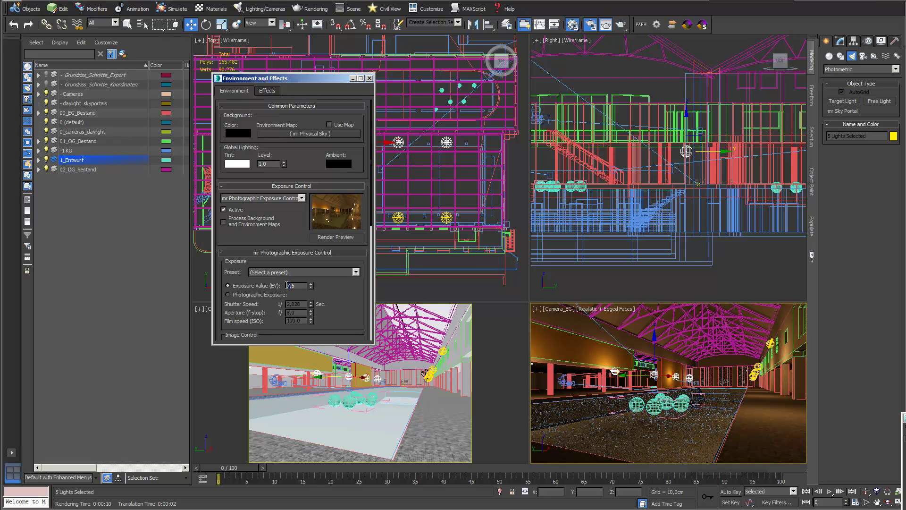
type("6,5")
key("Return")
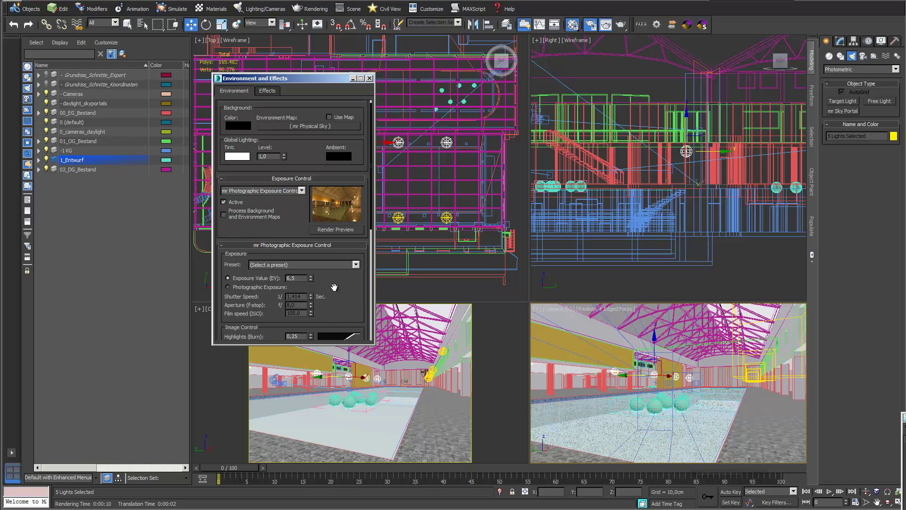
- Set the Image Control white point to 4000 Kelvin
scroll(333, 300, "down", 3)
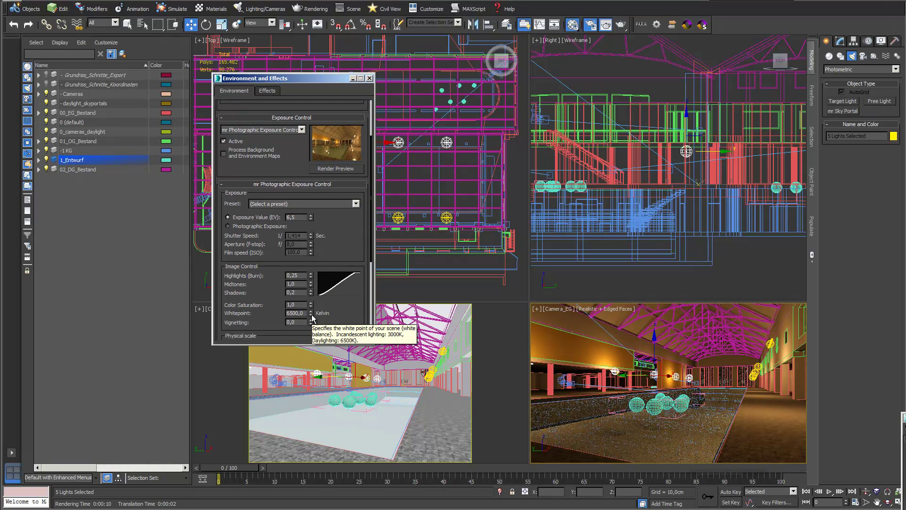
double_click(306, 313)
type("40")
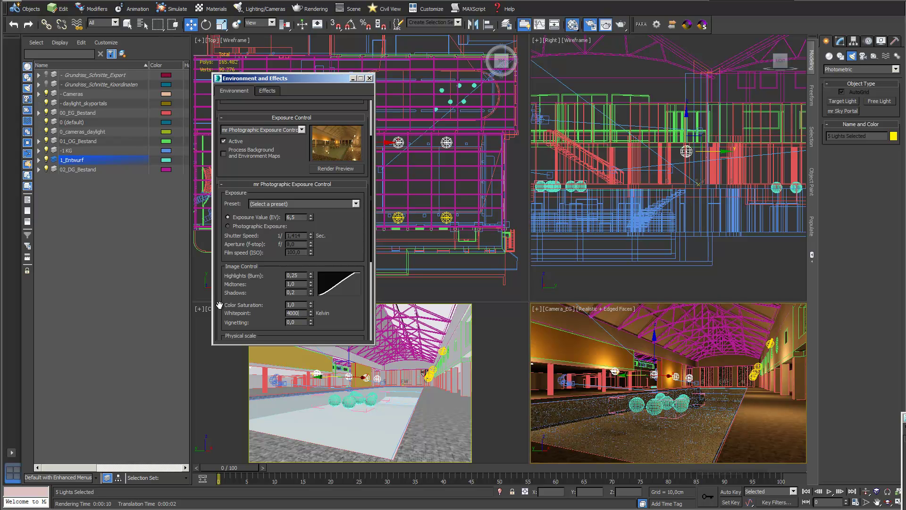
type("00")
key("Return")
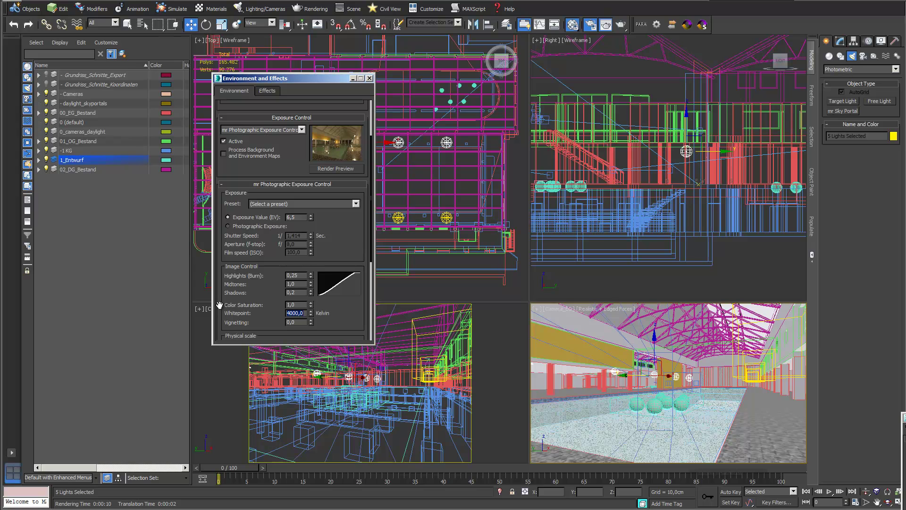
left_click_drag(336, 78, 246, 65)
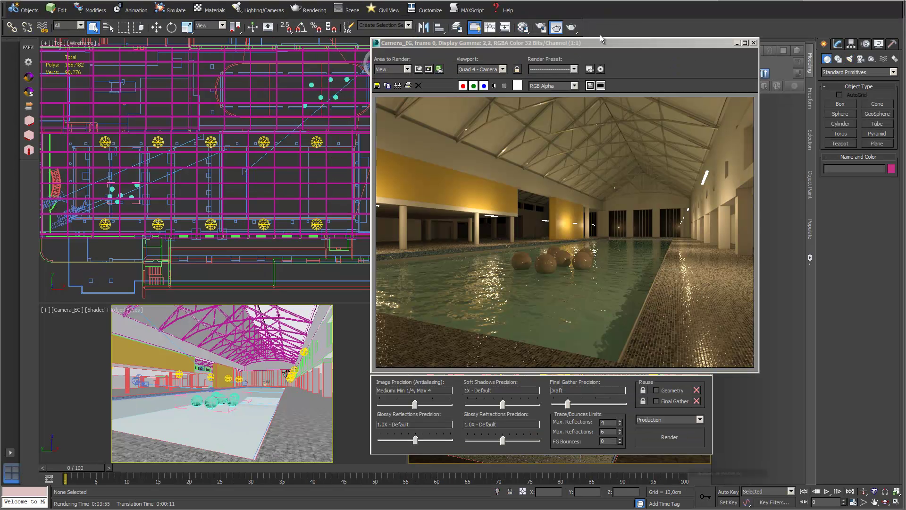
- Move the rendered image aside, select a cylinder light in the Top view, and open its Modify parameters
left_click_drag(606, 43, 564, 43)
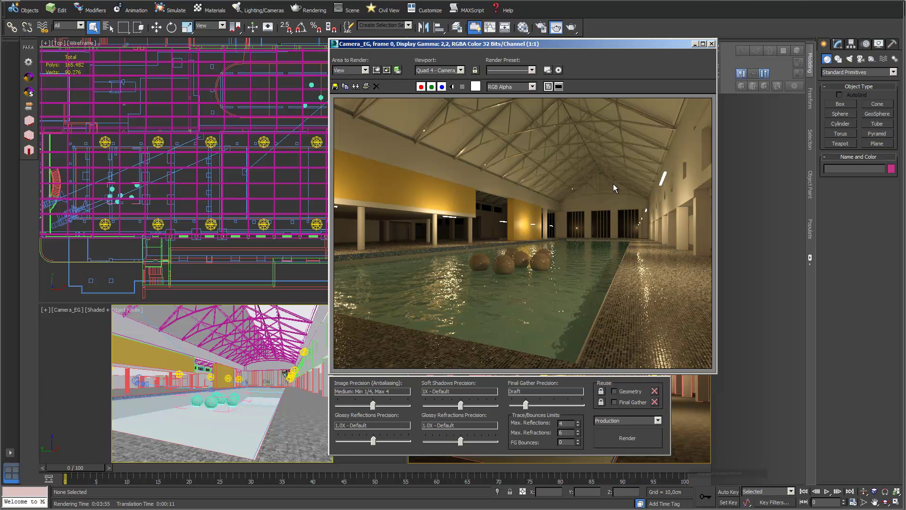
left_click(318, 141)
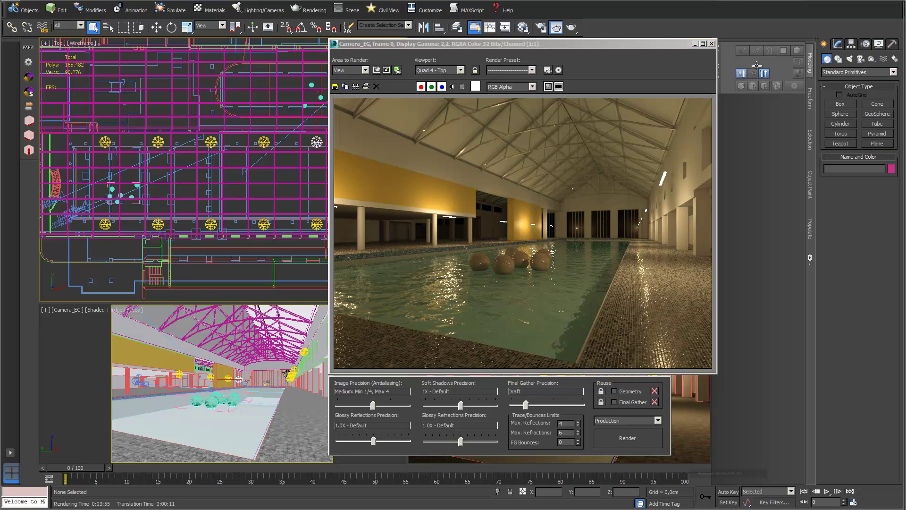
left_click(839, 45)
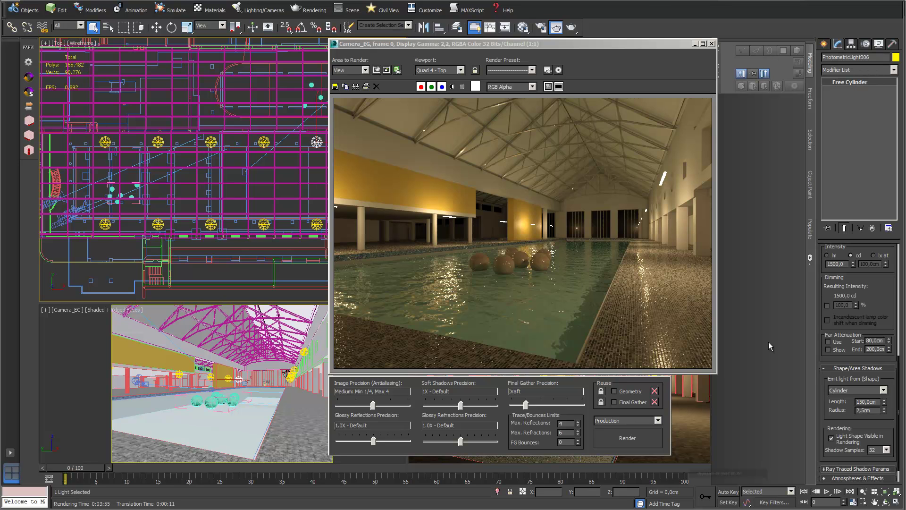
left_click_drag(574, 47, 638, 97)
- In Render Setup, change the output width to 2300 so the height becomes 1645
left_click(543, 29)
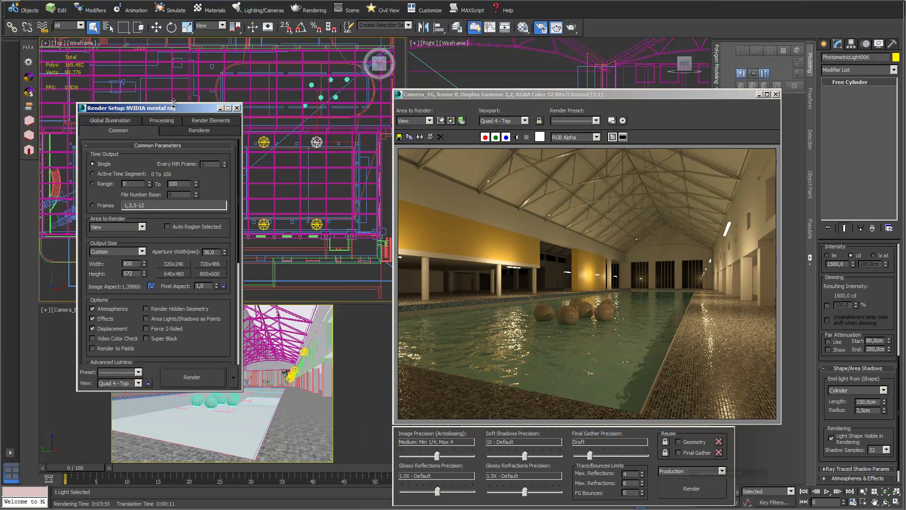
left_click_drag(178, 99, 273, 99)
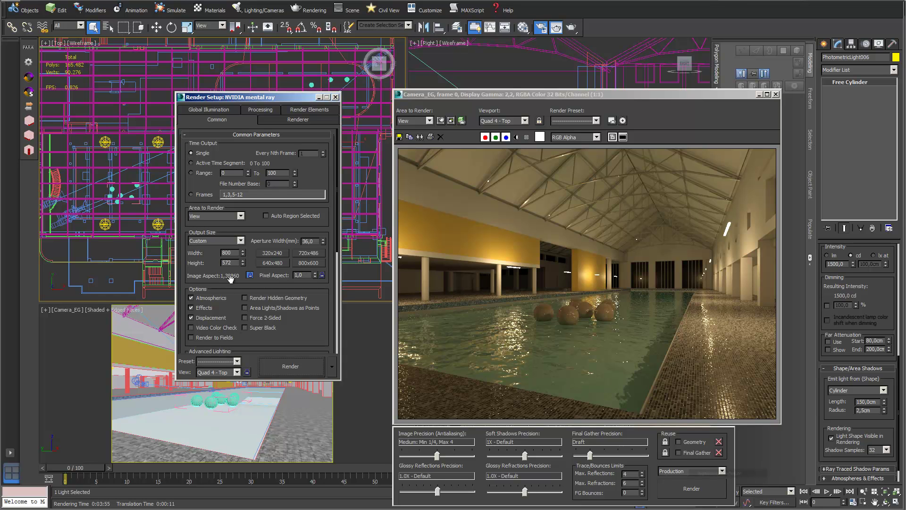
double_click(231, 253)
key("Return")
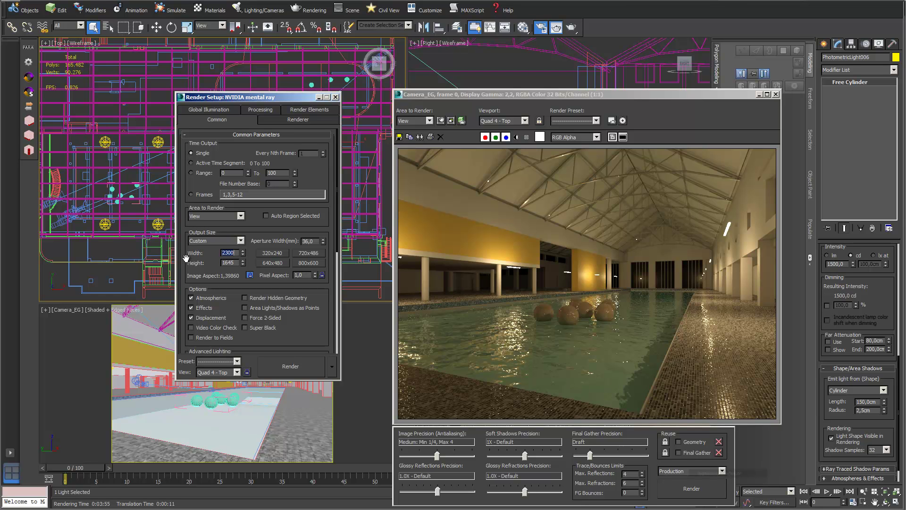